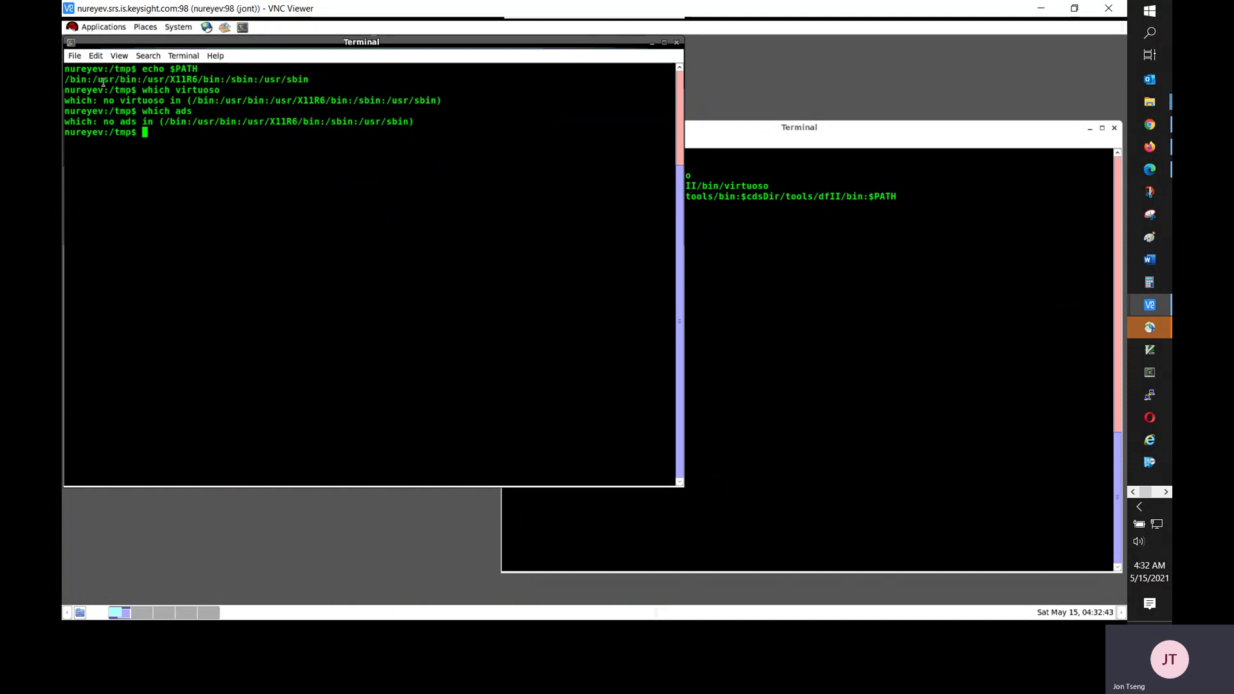
# Step: Set cdsDir to /hped/apps/cadence/6.1.8, copying the path from the reference terminal
pyautogui.moveTo(75, 81); pyautogui.dragTo(297, 81)
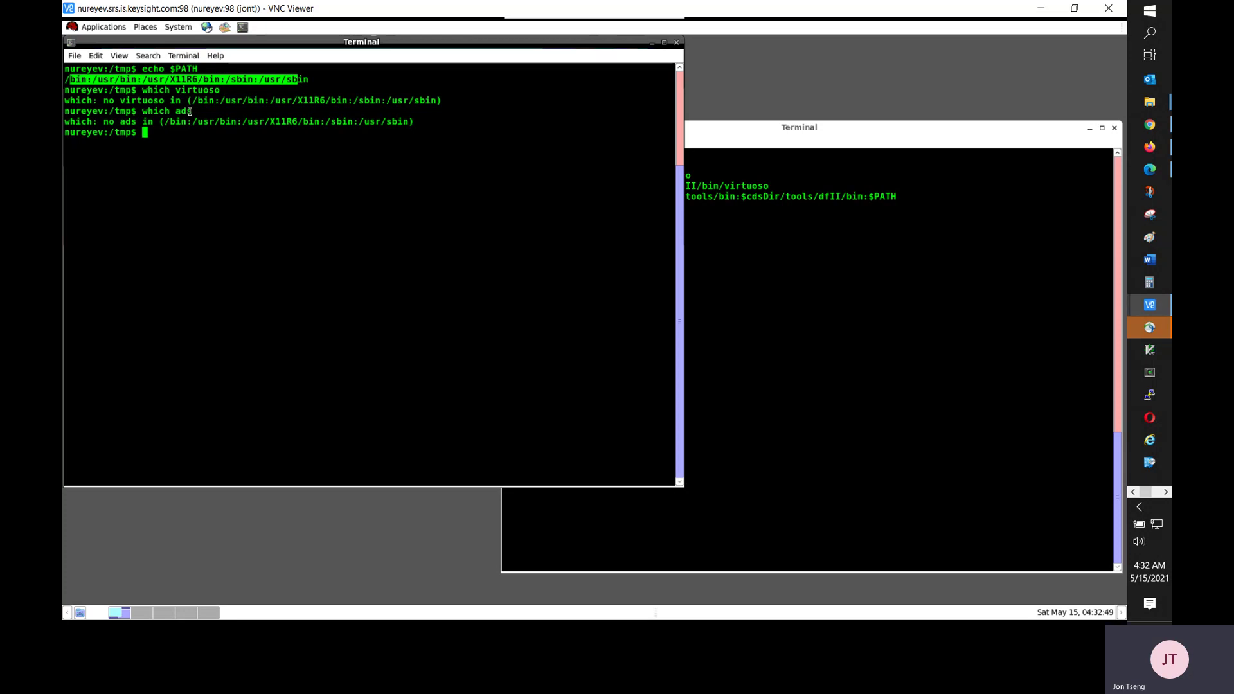
pyautogui.click(253, 136)
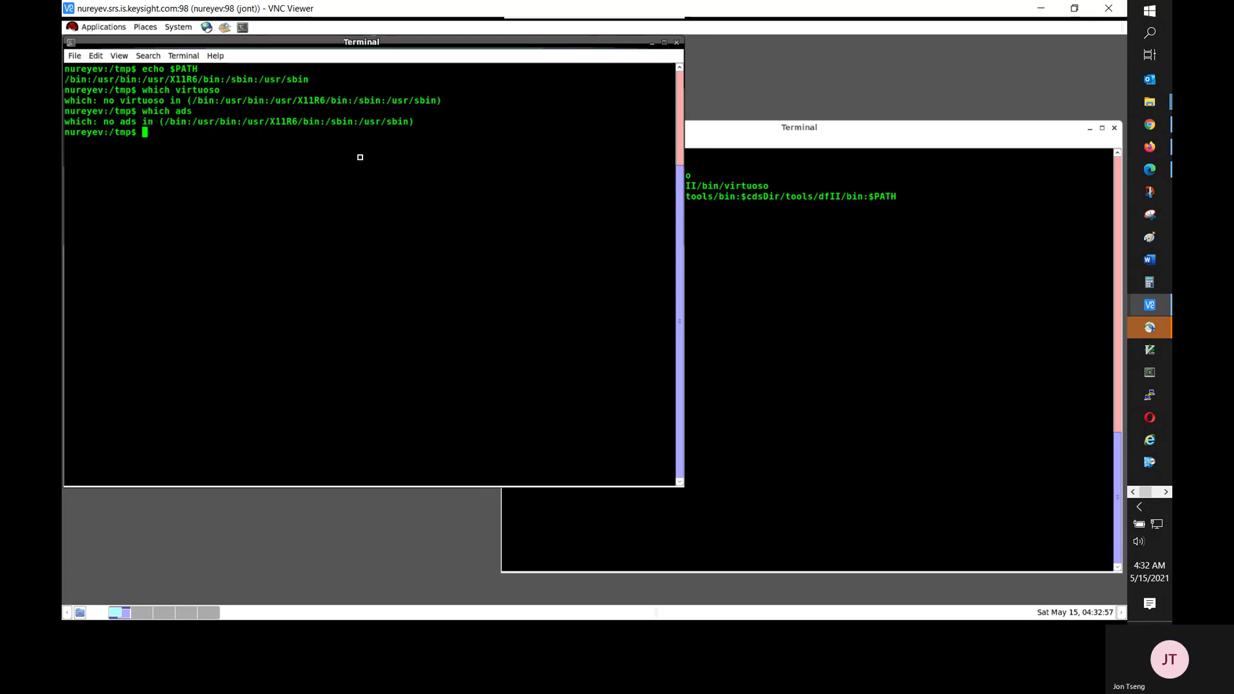
pyautogui.write('cdsDir=')
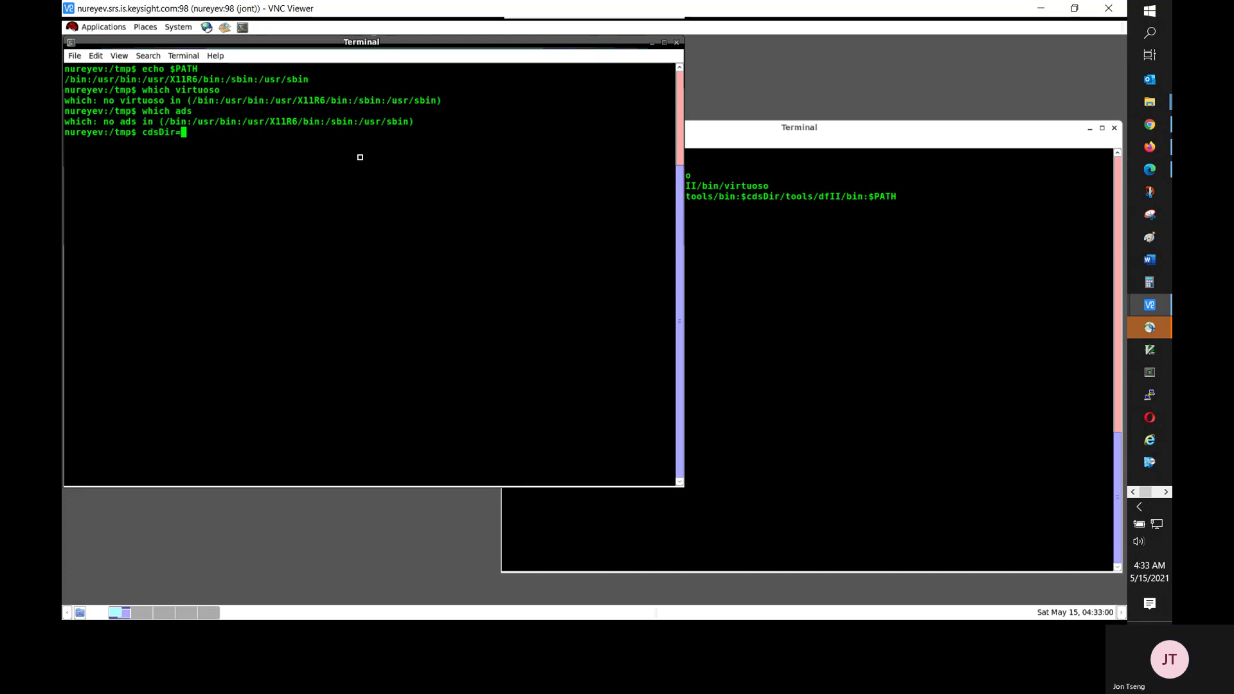
pyautogui.click(836, 142)
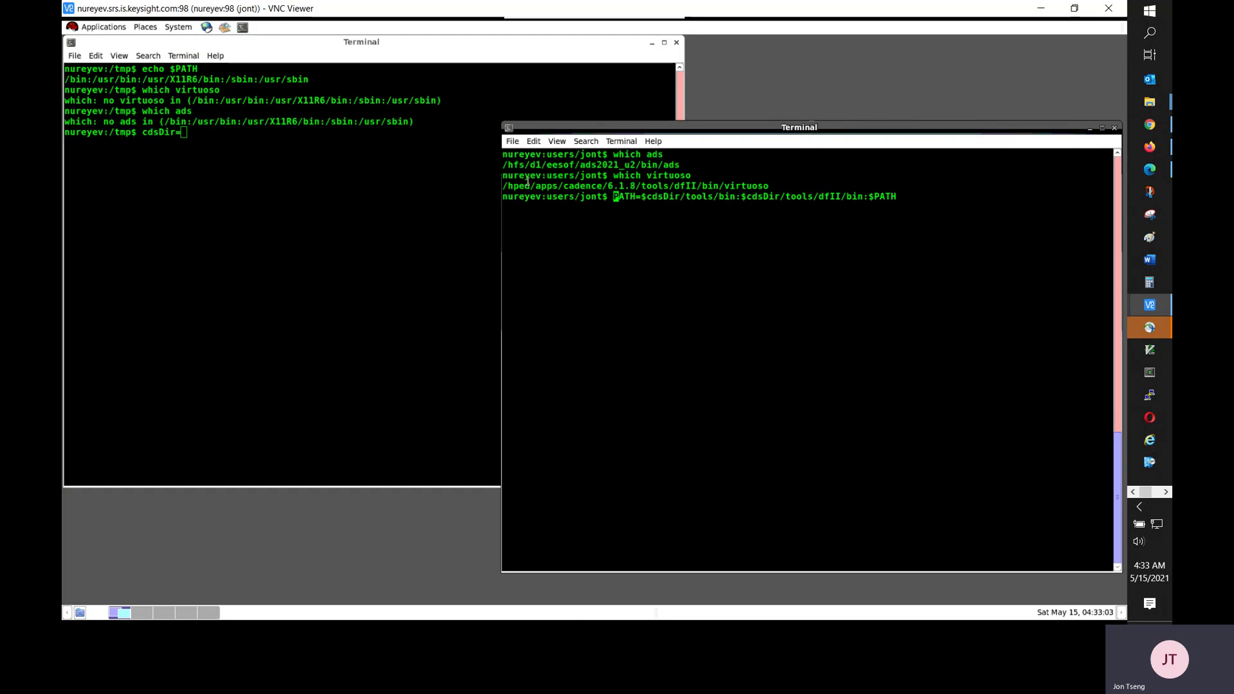
pyautogui.moveTo(503, 186); pyautogui.dragTo(634, 188)
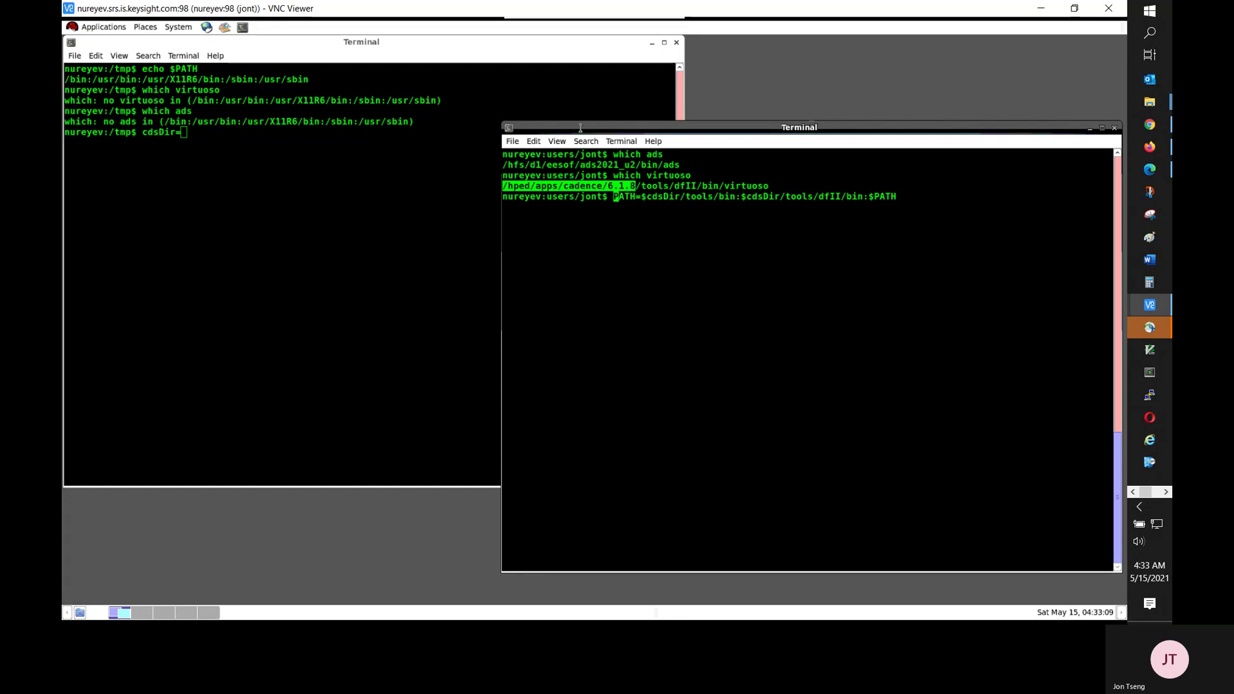
pyautogui.click(540, 56)
pyautogui.middleClick(544, 116)
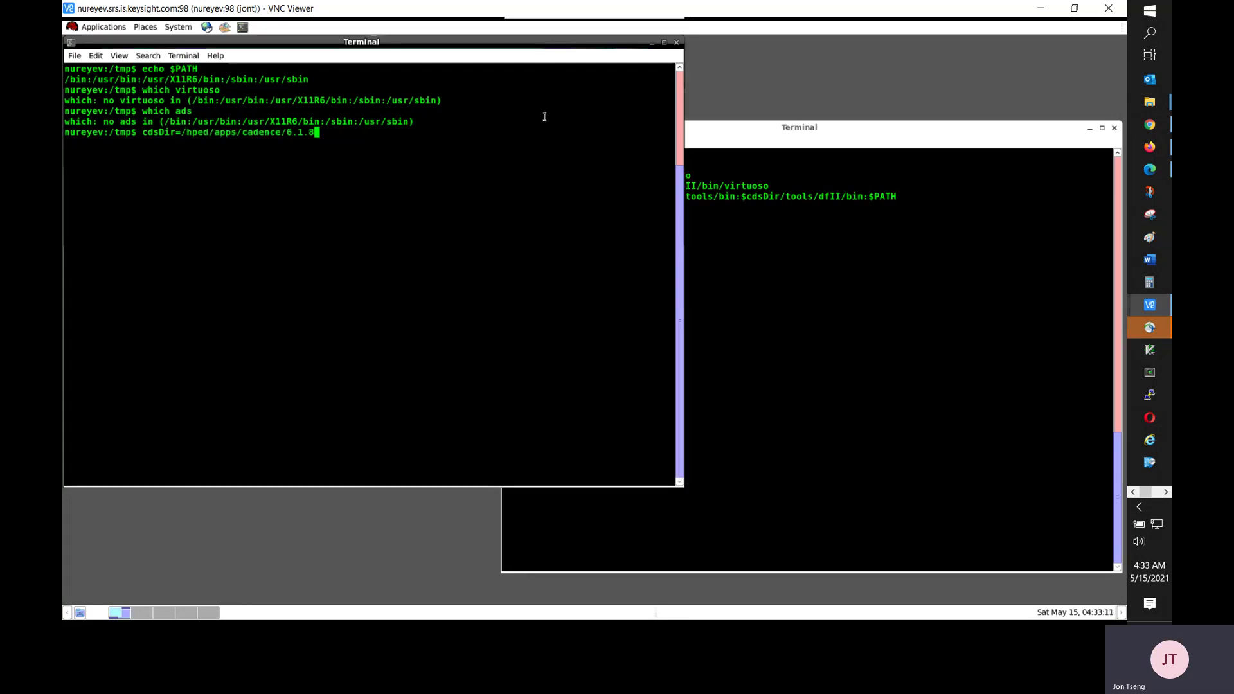
pyautogui.press('Return')
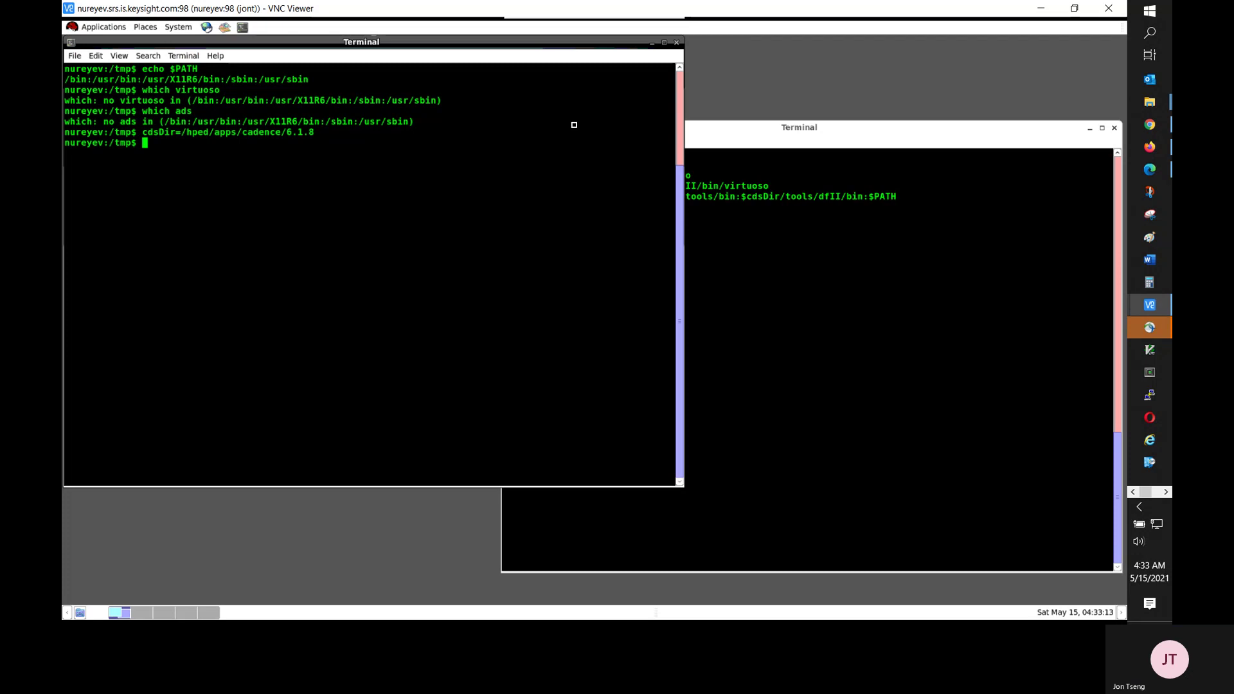
# Step: Prepend $cdsDir/tools/bin and $cdsDir/tools/dfII/bin to PATH and confirm which virtuoso resolves
pyautogui.write('PATH=')
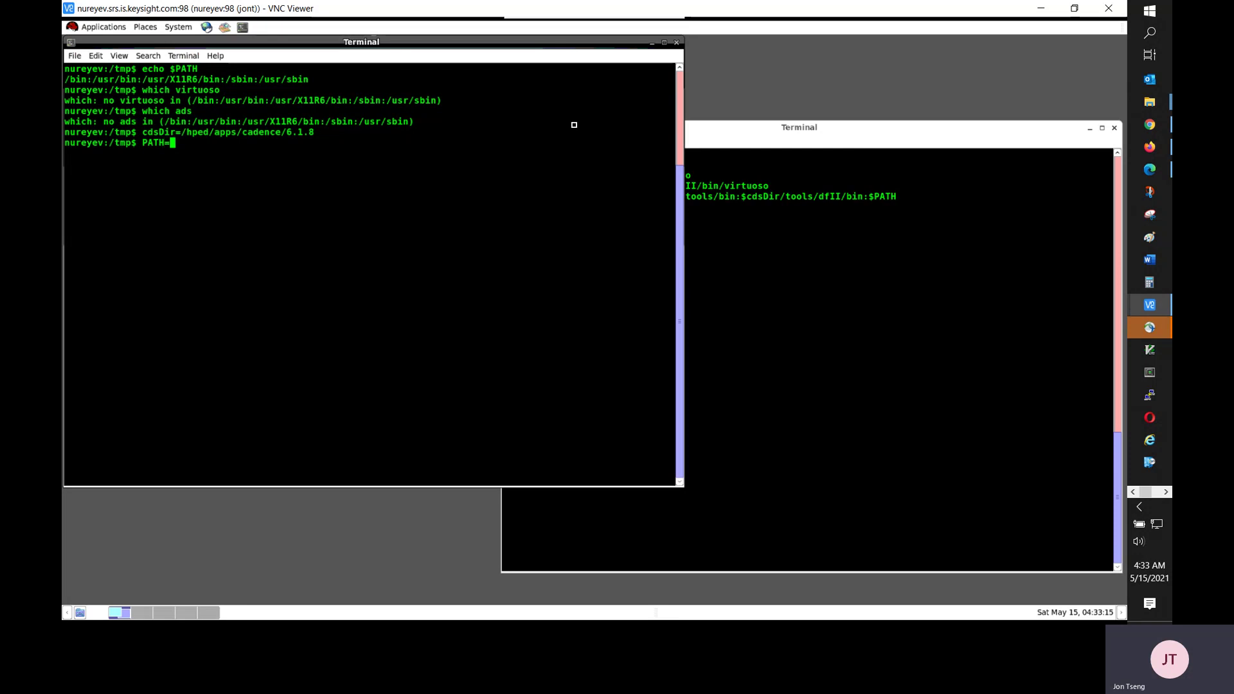
pyautogui.write('$cdsD')
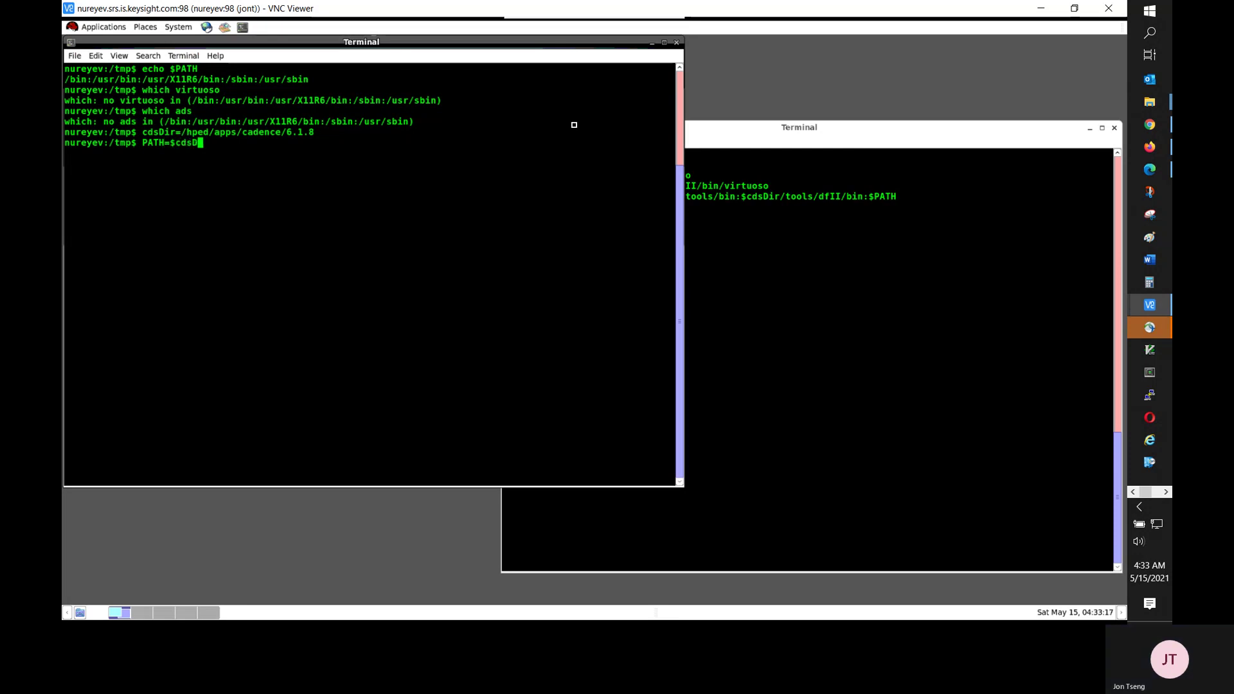
pyautogui.write('ir/too')
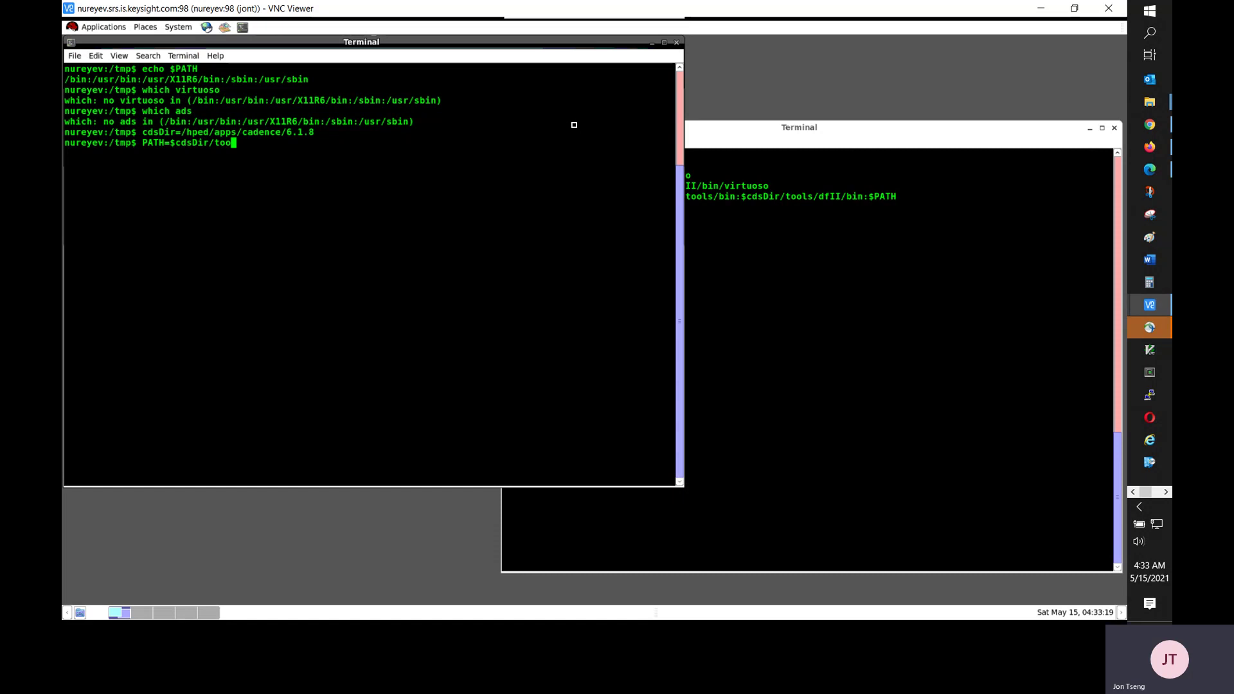
pyautogui.write('ls/bin:$')
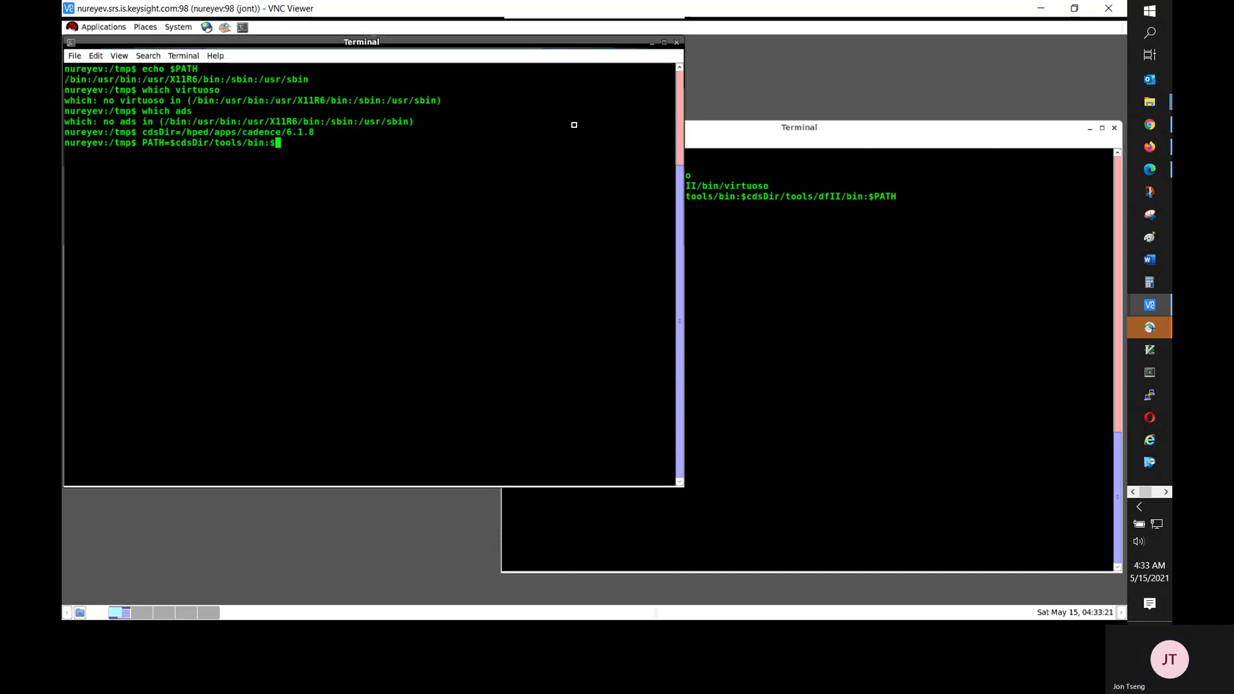
pyautogui.write('cdsDir')
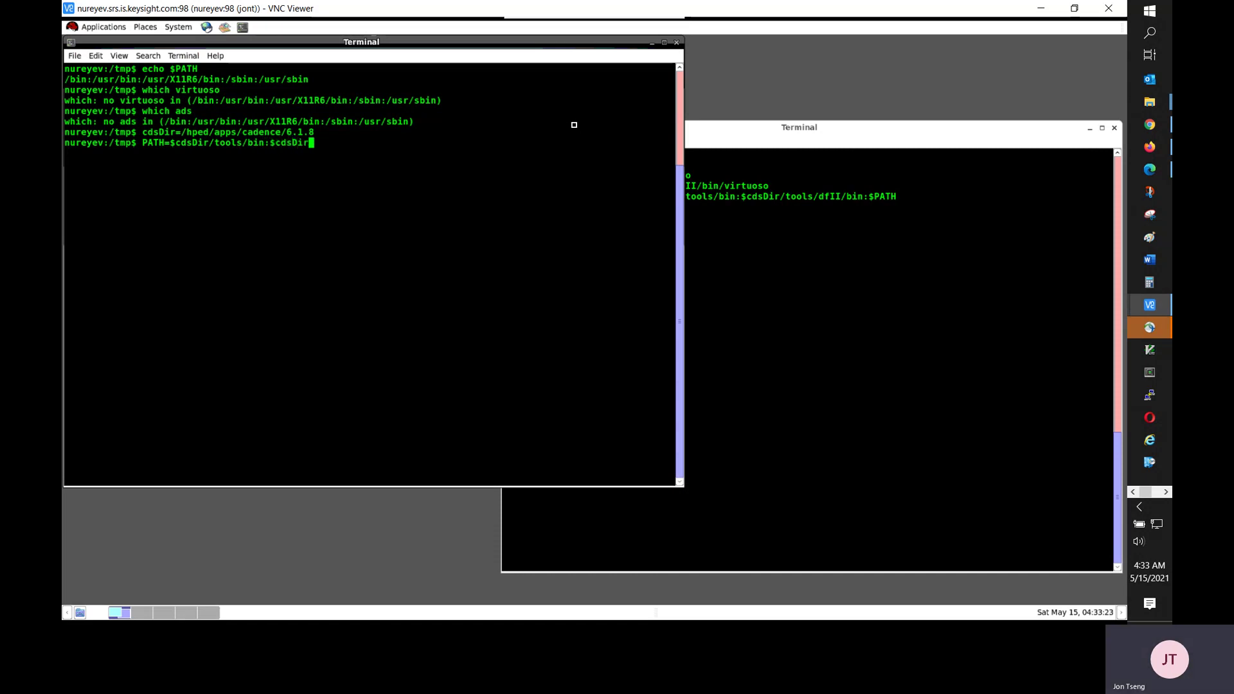
pyautogui.write('/tools/')
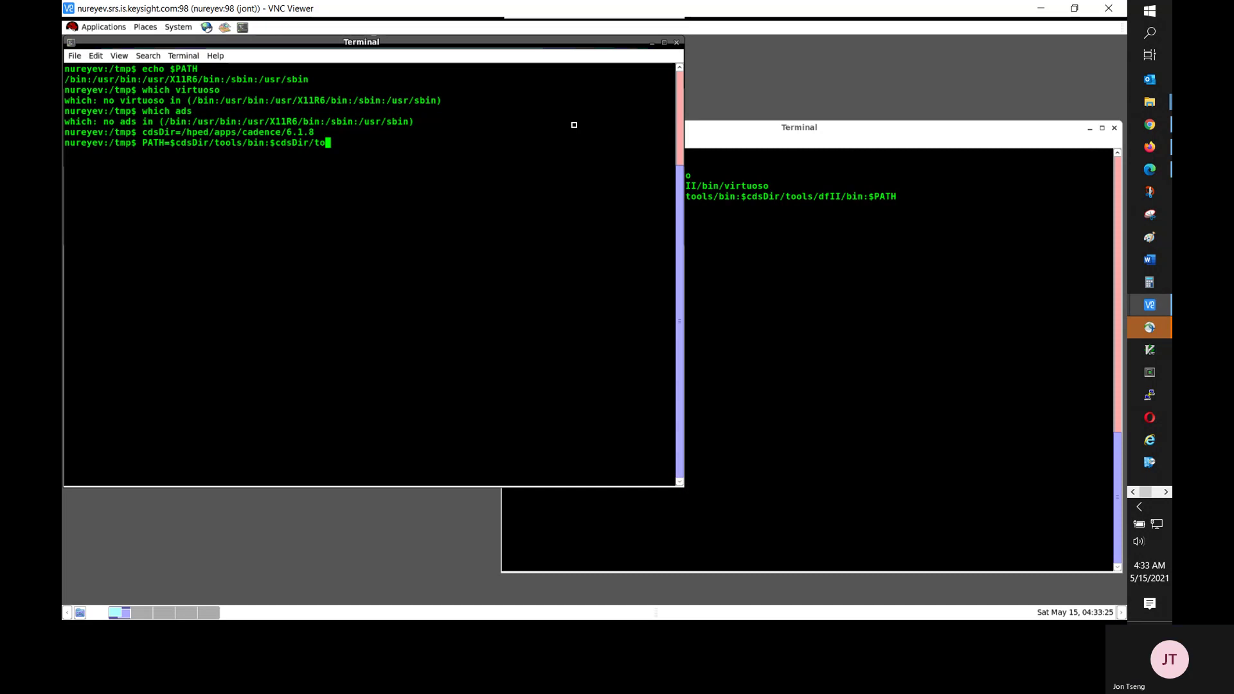
pyautogui.write('dfII/bin:$PATH')
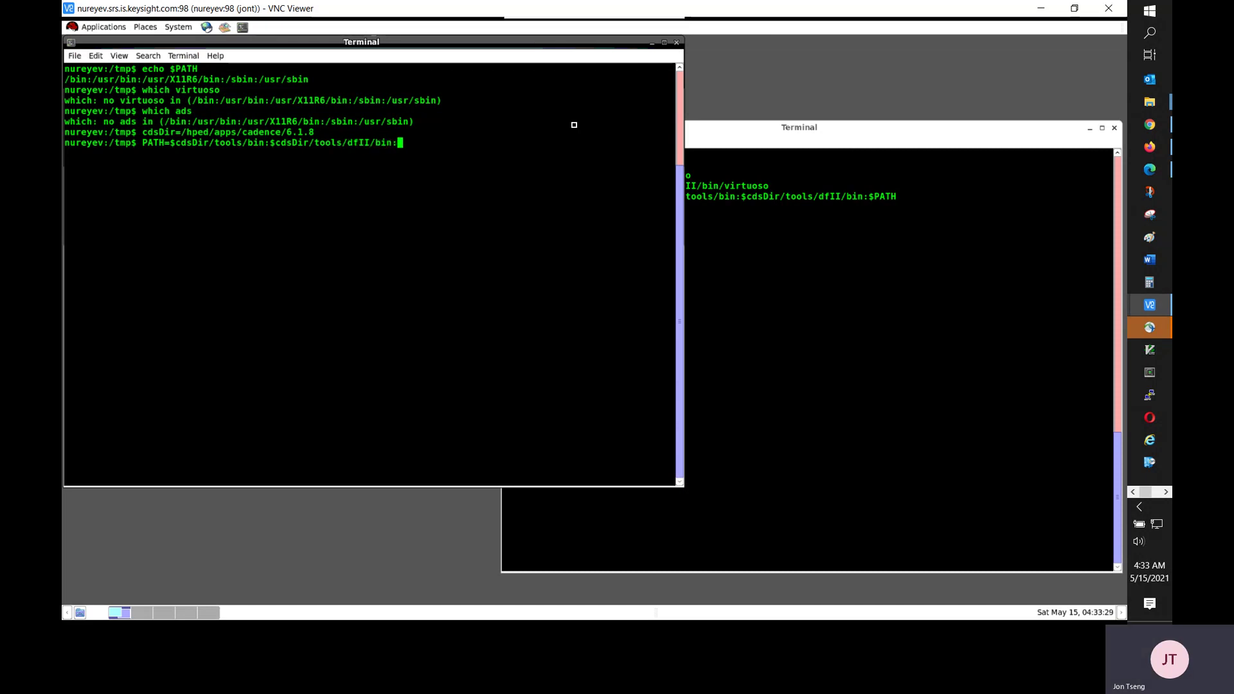
pyautogui.press('Return')
pyautogui.write('w')
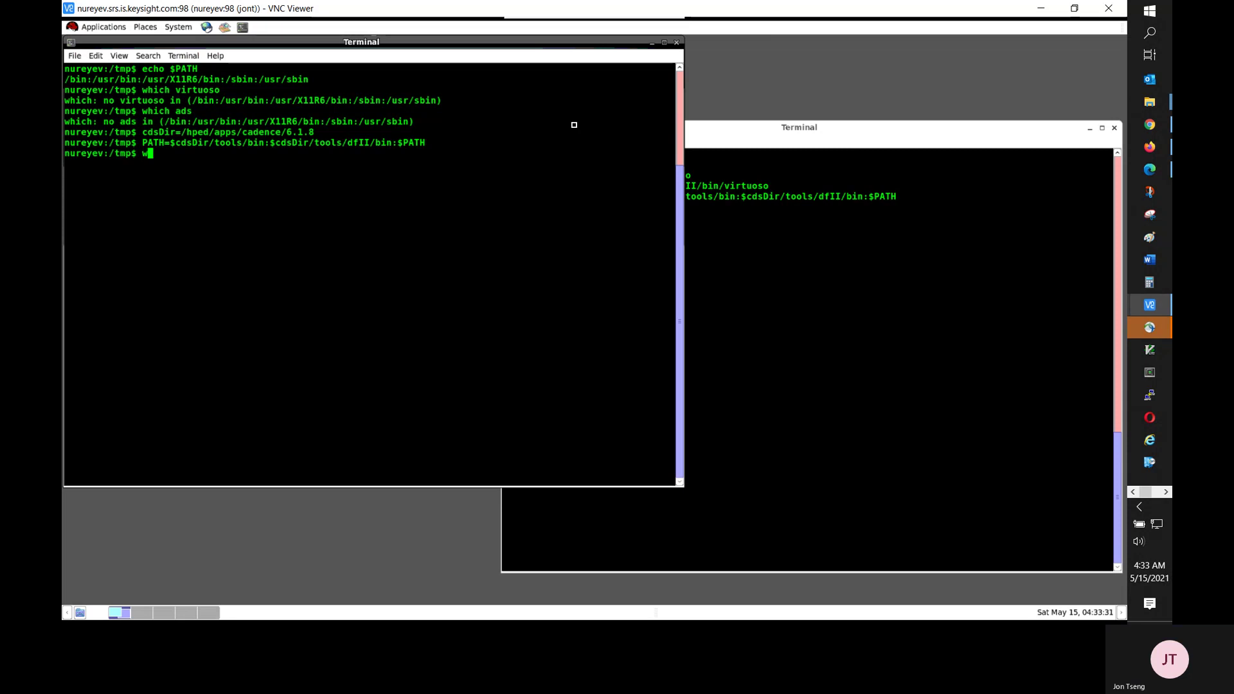
pyautogui.write('hich ')
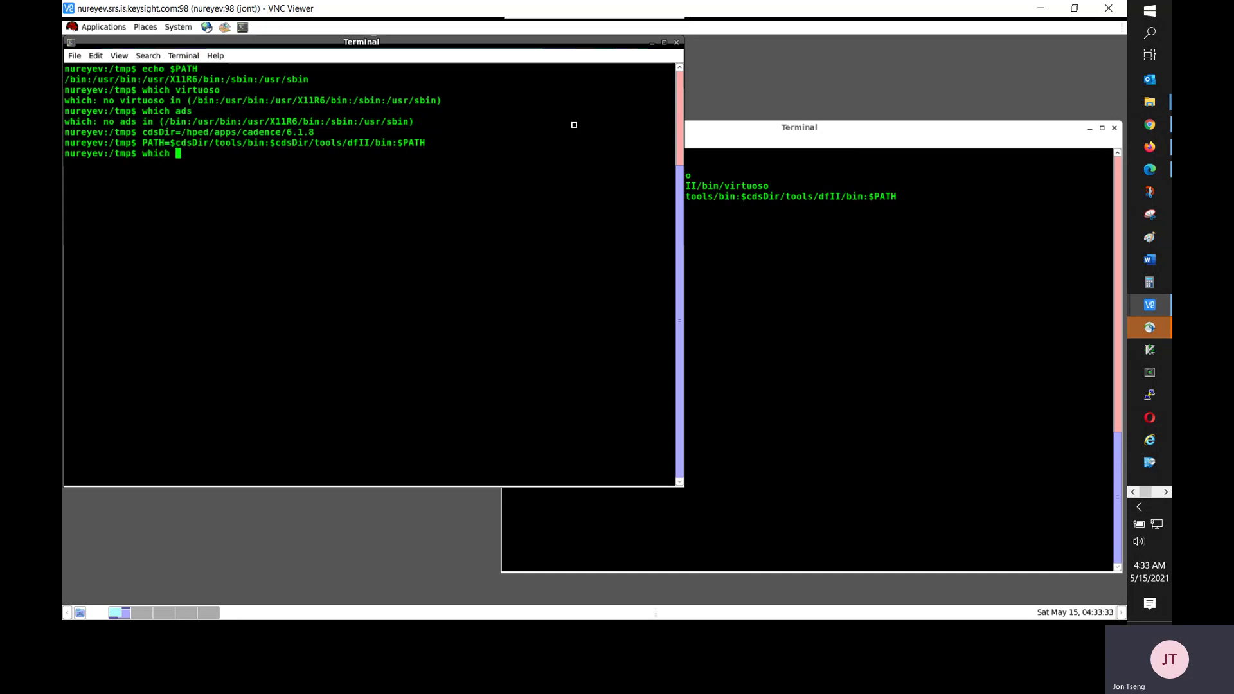
pyautogui.write('virtuoso')
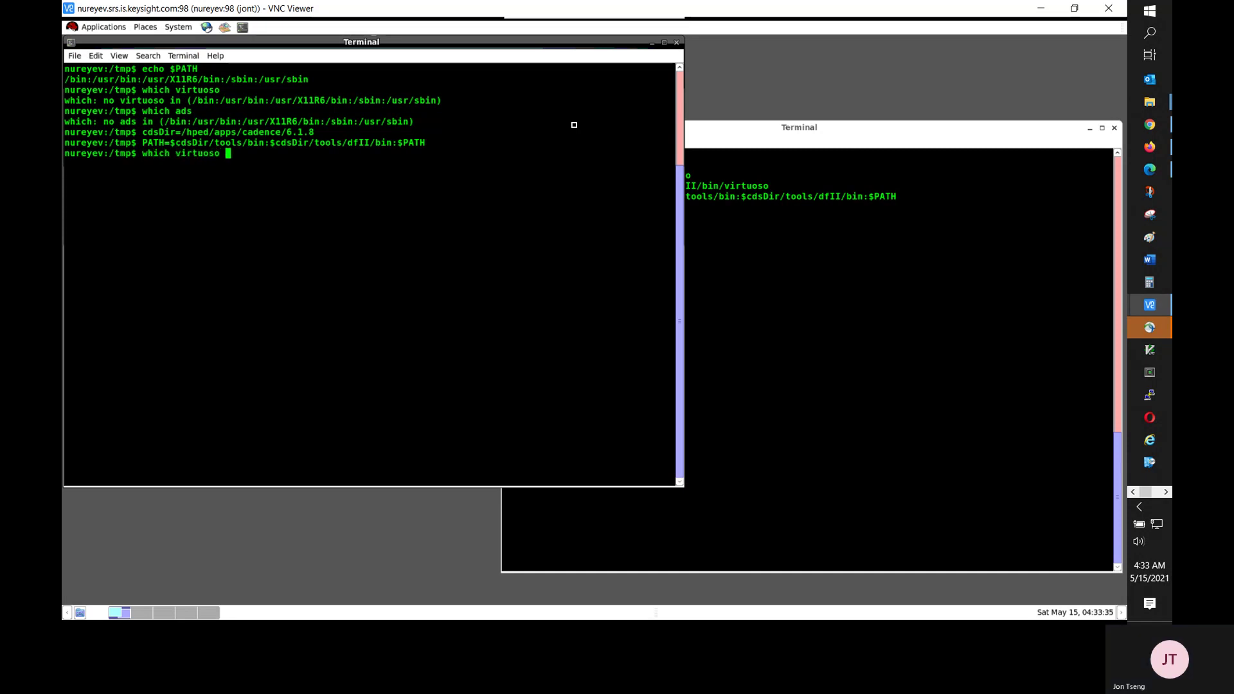
pyautogui.press('Return')
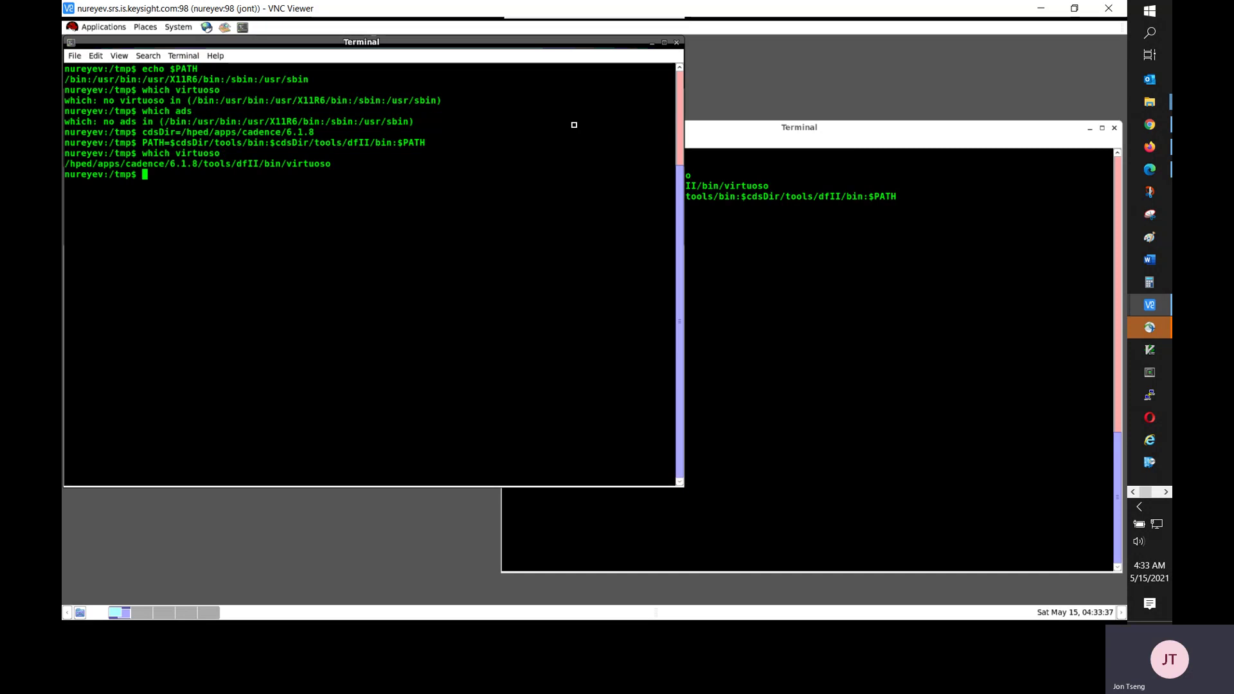
# Step: Export HPEESOF_DIR as /hfs/d1/eesof/ads2021_u2, without a trailing slash
pyautogui.write('export HPEESOF_DIR=')
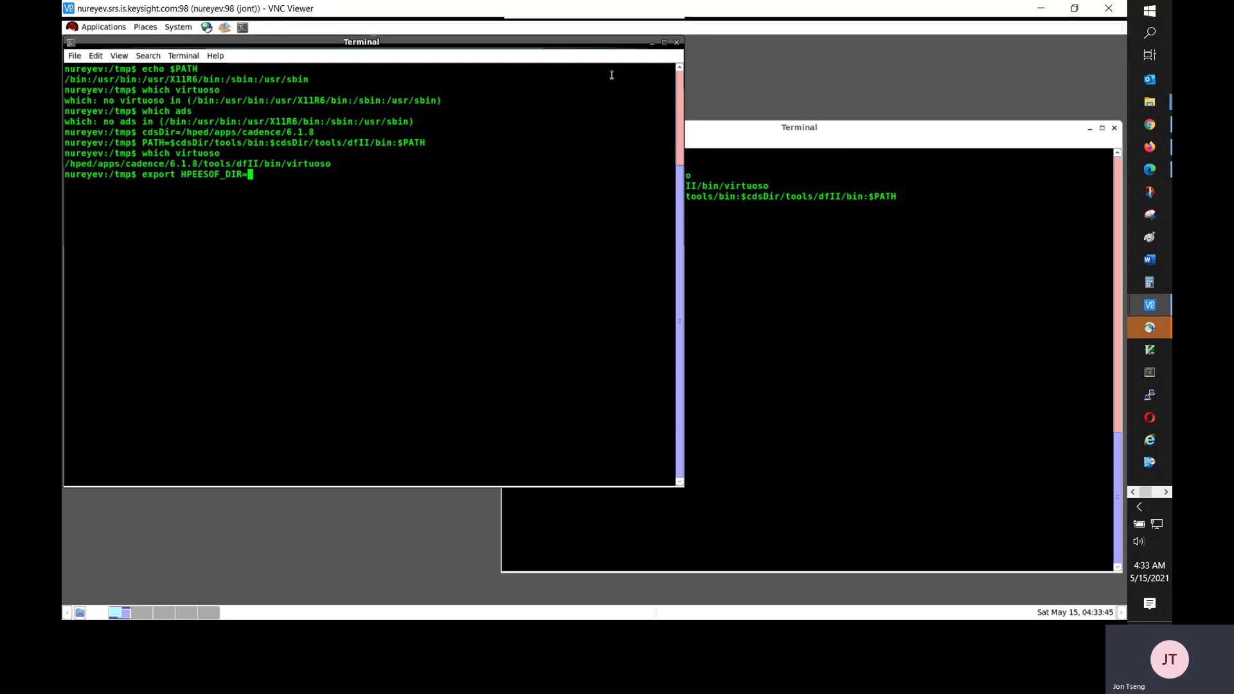
pyautogui.click(830, 131)
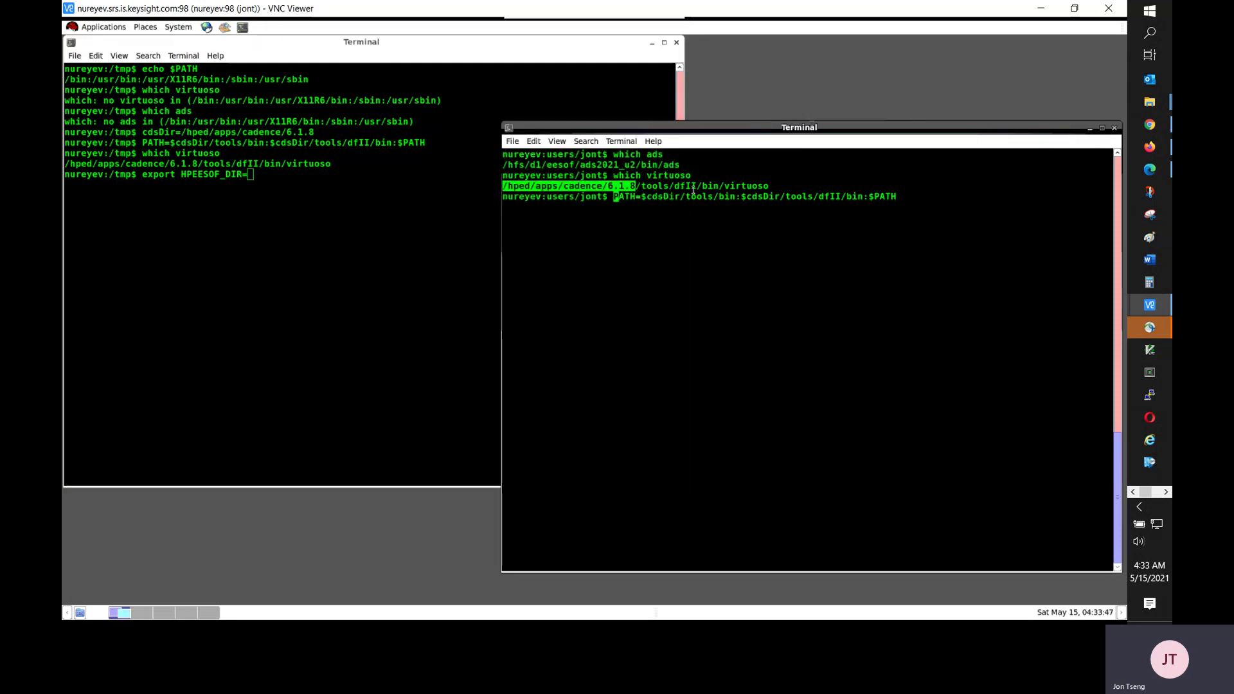
pyautogui.click(509, 168)
pyautogui.moveTo(510, 168); pyautogui.dragTo(640, 168)
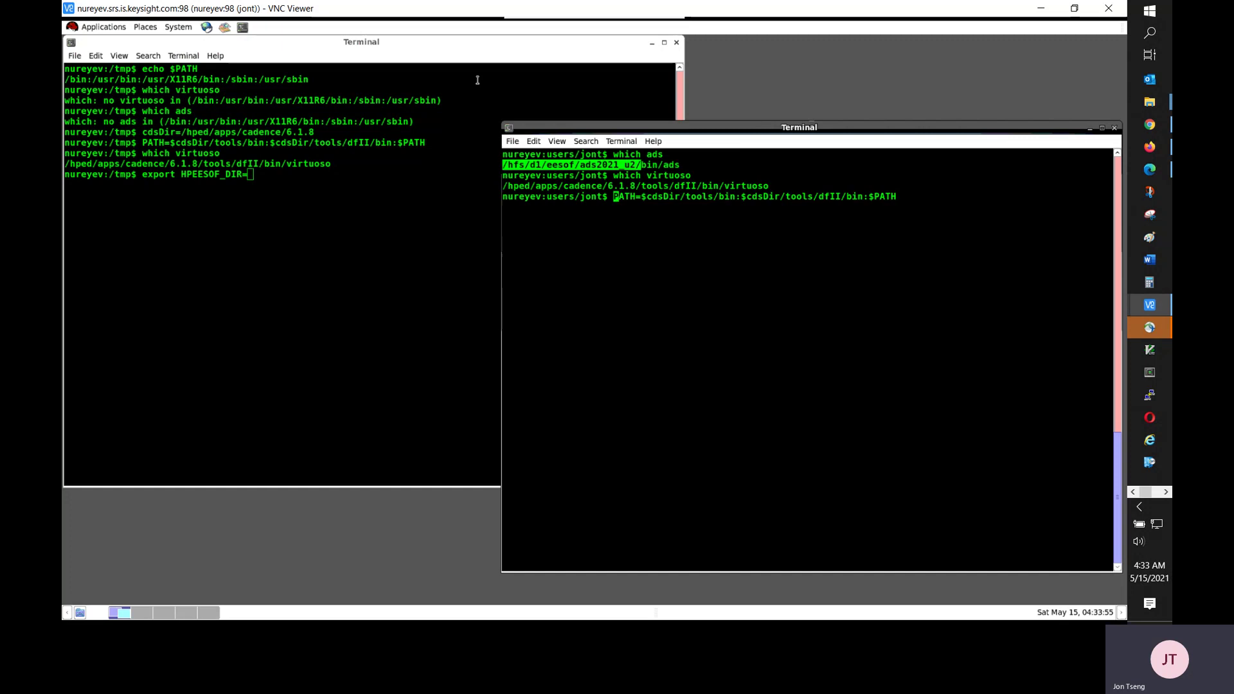
pyautogui.click(453, 57)
pyautogui.middleClick(537, 159)
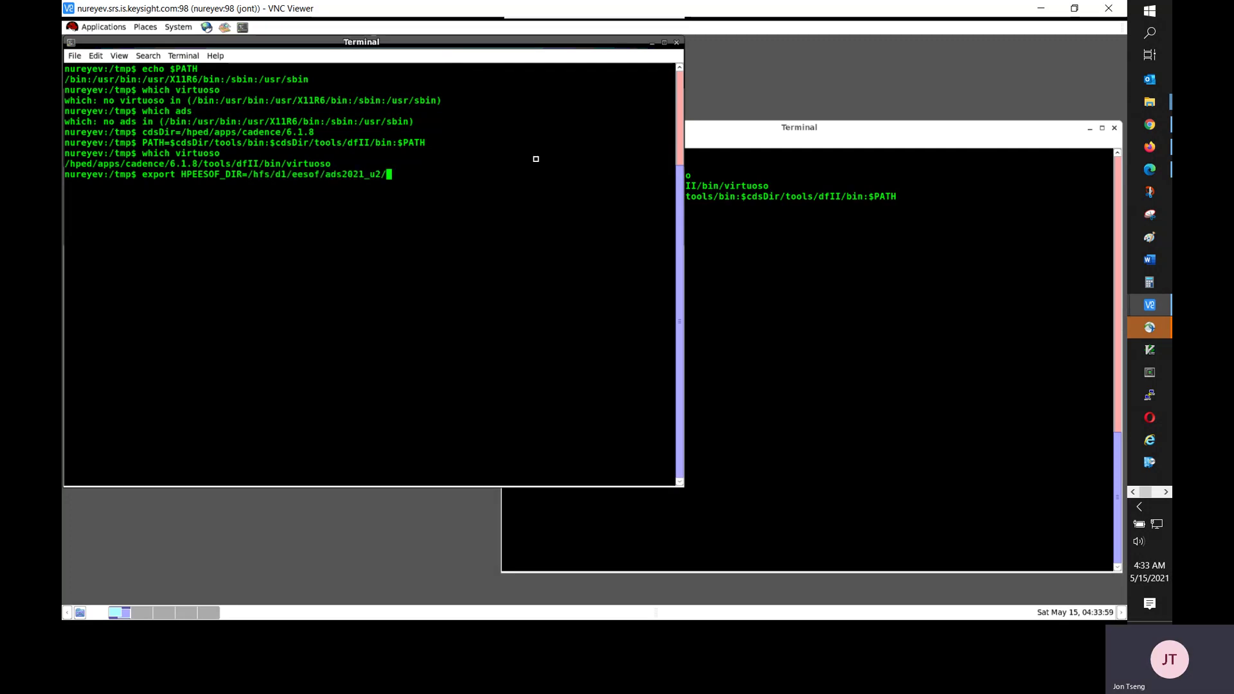
pyautogui.press('BackSpace')
pyautogui.press('Return')
# Step: Prepend $HPEESOF_DIR/bin to PATH and verify 'which ads' finds the ADS 2021 executable
pyautogui.write('PATH')
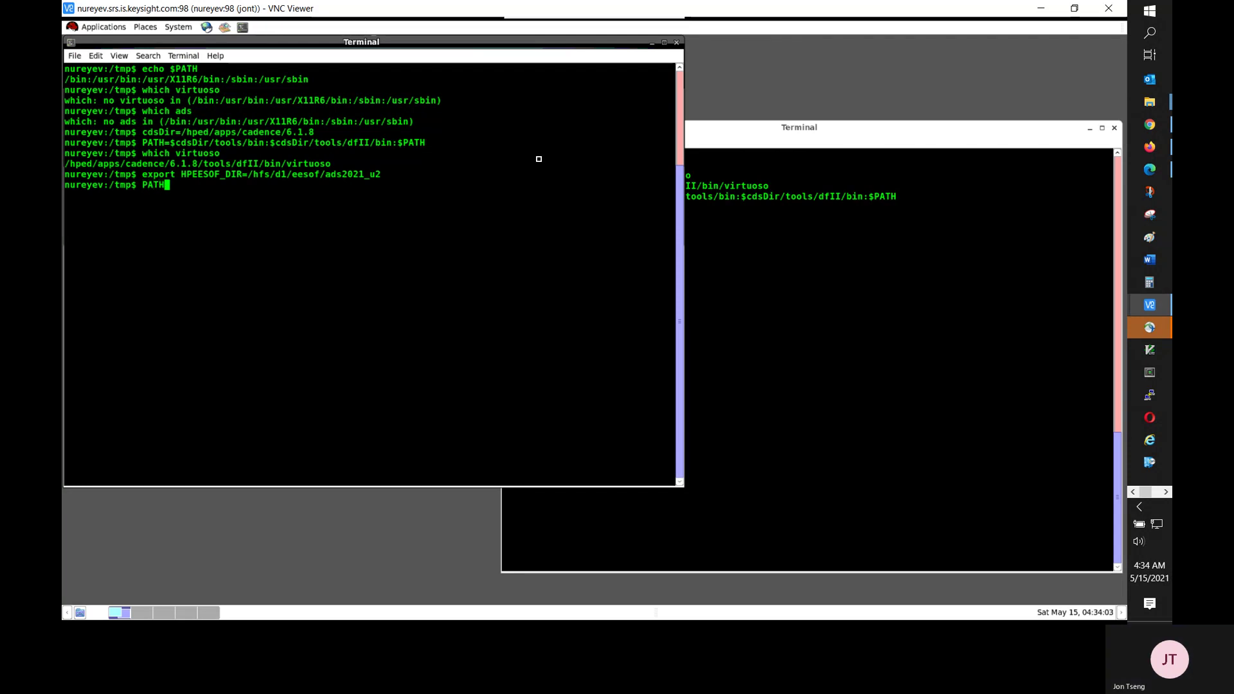
pyautogui.press('BackSpace')
pyautogui.press('BackSpace')
pyautogui.press('BackSpace')
pyautogui.press('BackSpace')
pyautogui.press('Up')
pyautogui.press('Home')
pyautogui.press('Delete')
pyautogui.press('Delete')
pyautogui.press('Delete')
pyautogui.press('Delete')
pyautogui.press('Delete')
pyautogui.press('Delete')
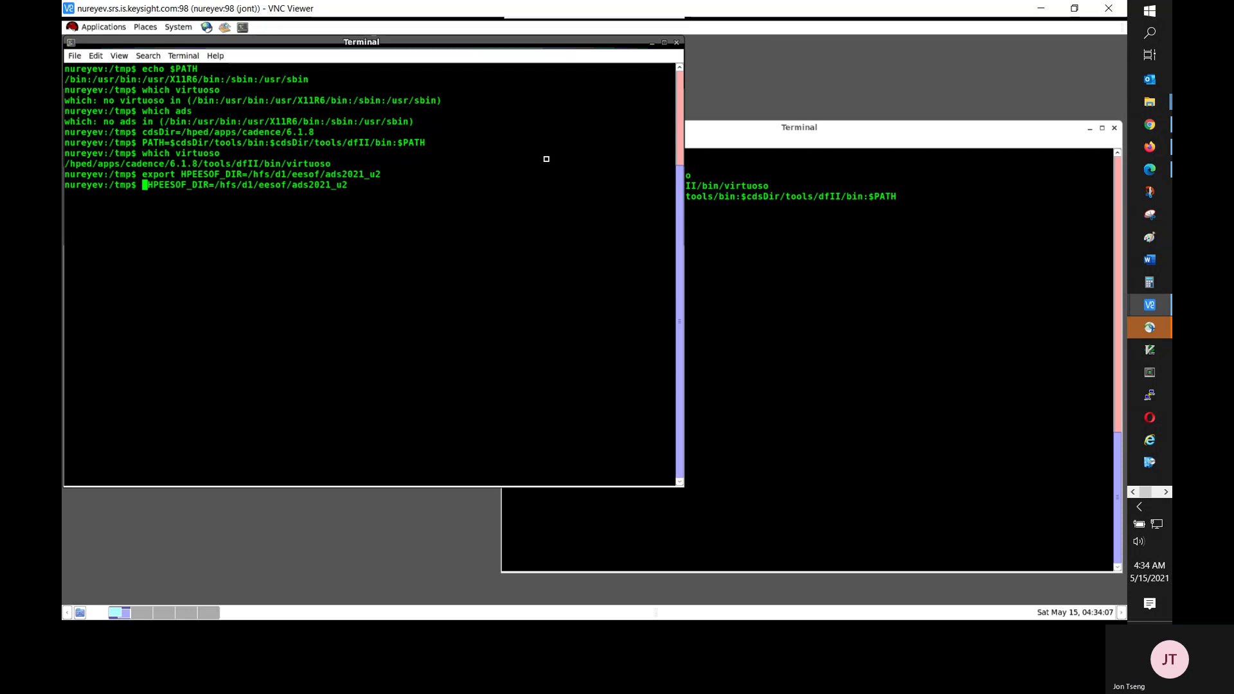
pyautogui.write('PATH$')
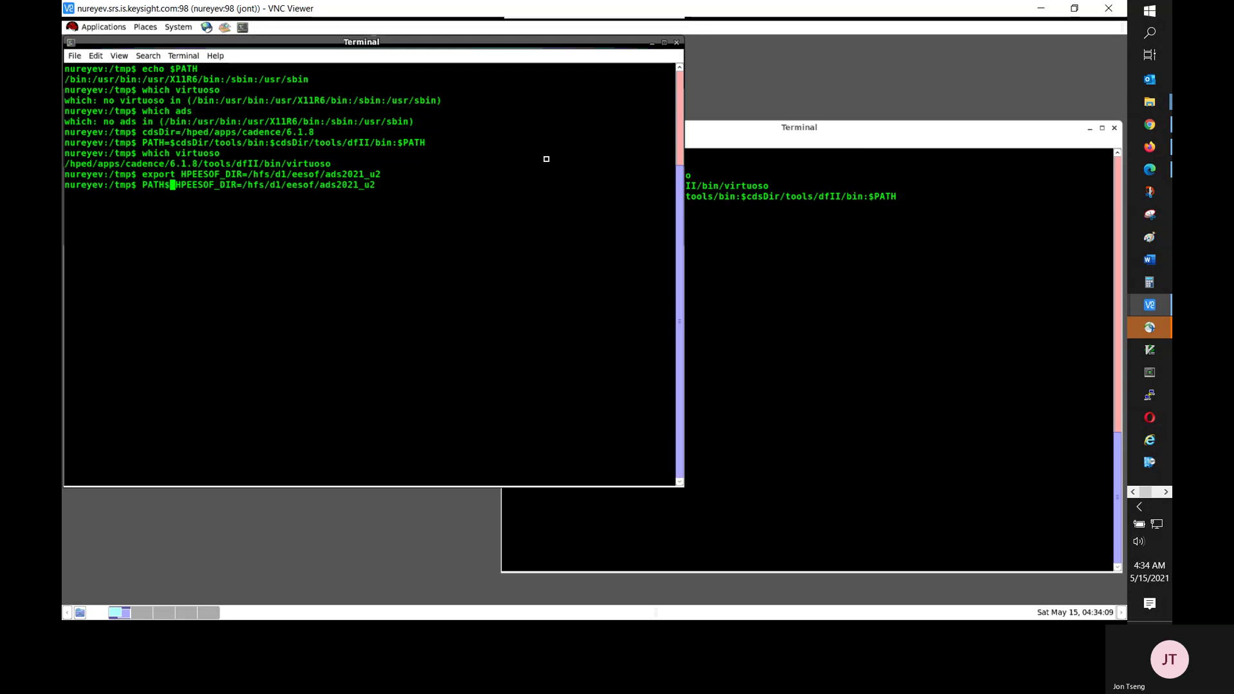
pyautogui.press('Delete')
pyautogui.write('=$')
pyautogui.press('Right')
pyautogui.press('Right')
pyautogui.press('Right')
pyautogui.press('Right')
pyautogui.press('Right')
pyautogui.press('Right')
pyautogui.press('Right')
pyautogui.press('Right')
pyautogui.press('Right')
pyautogui.press('Right')
pyautogui.press('Right')
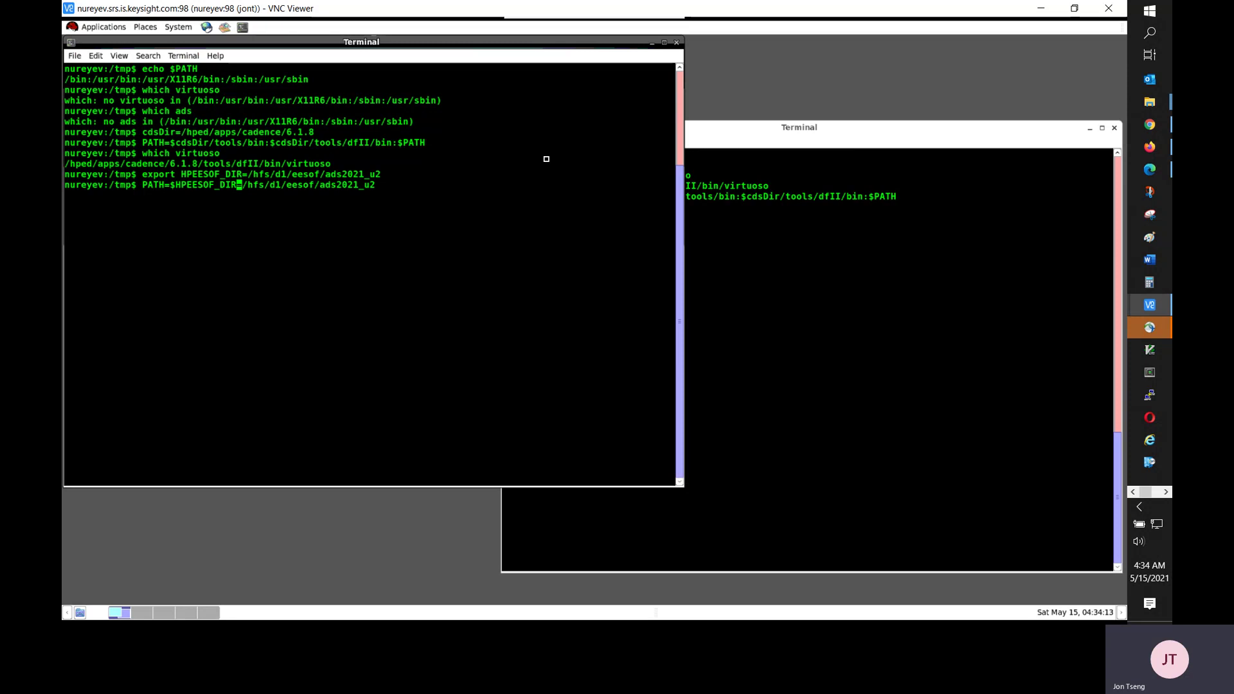
pyautogui.hotkey('ctrl', 'k')
pyautogui.write('/bin')
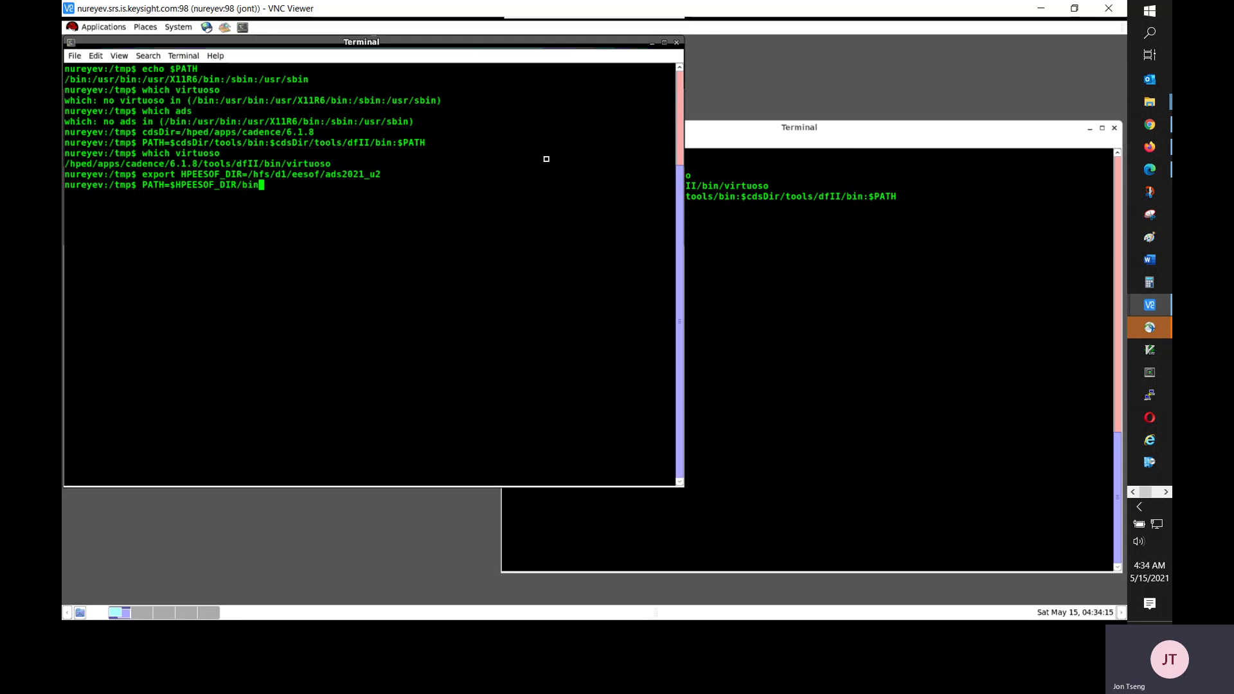
pyautogui.write(':$PATH')
pyautogui.press('Return')
pyautogui.write('which ads')
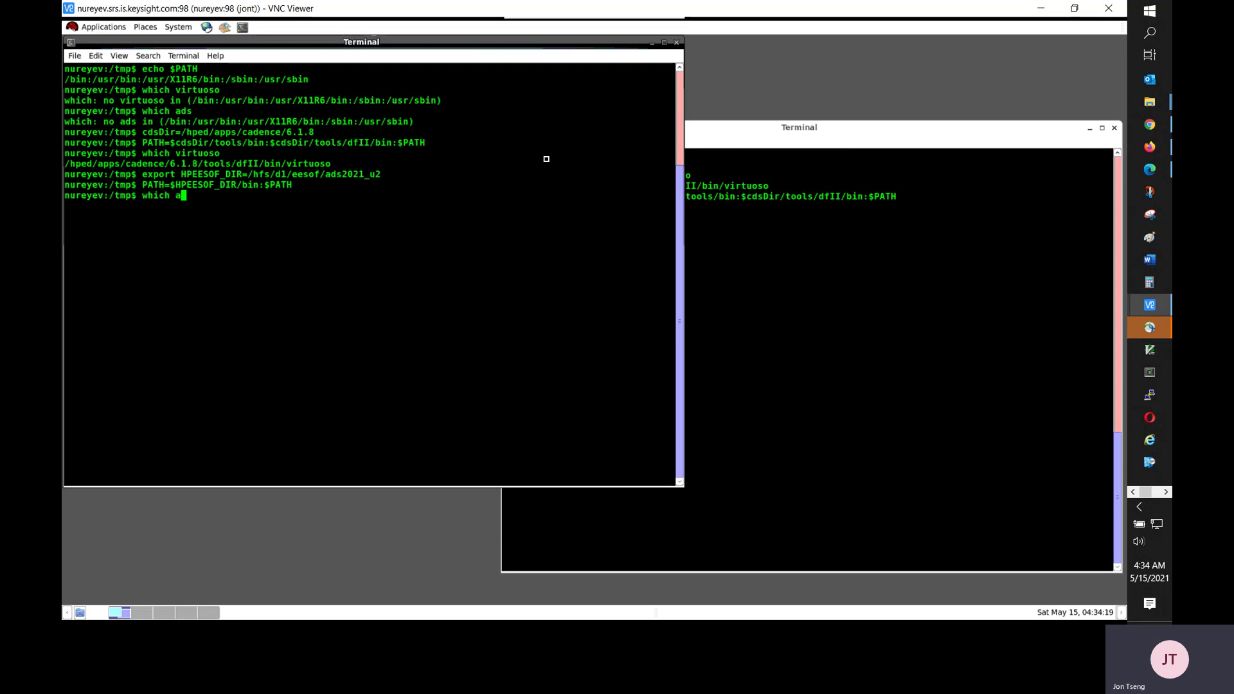
pyautogui.press('Return')
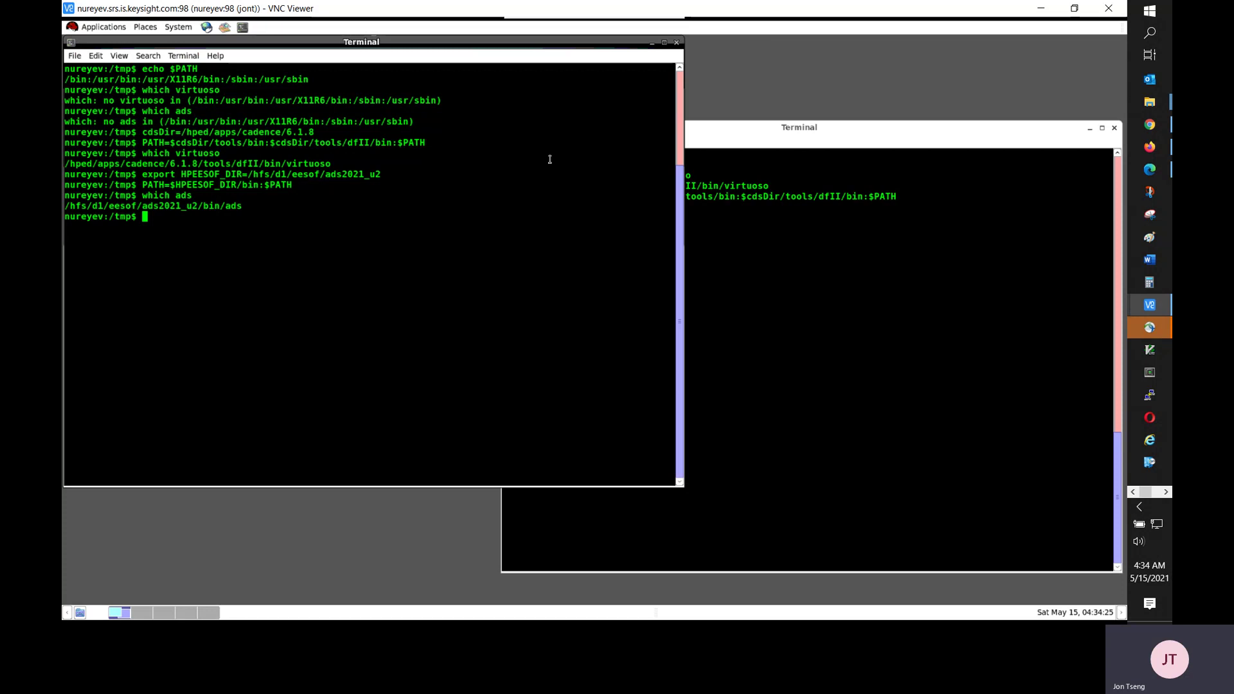
# Step: Check the CDS_LIC and ADS_LIC license variables with env | grep
pyautogui.write('env | grep ')
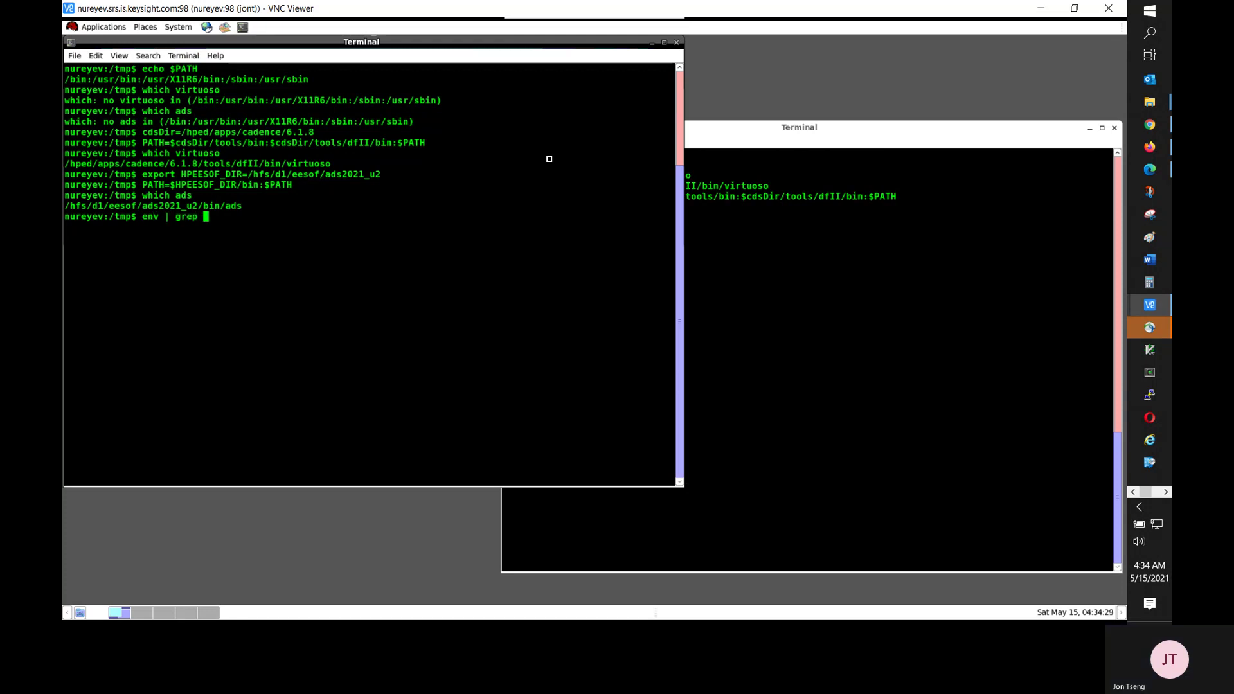
pyautogui.write('CDS_L')
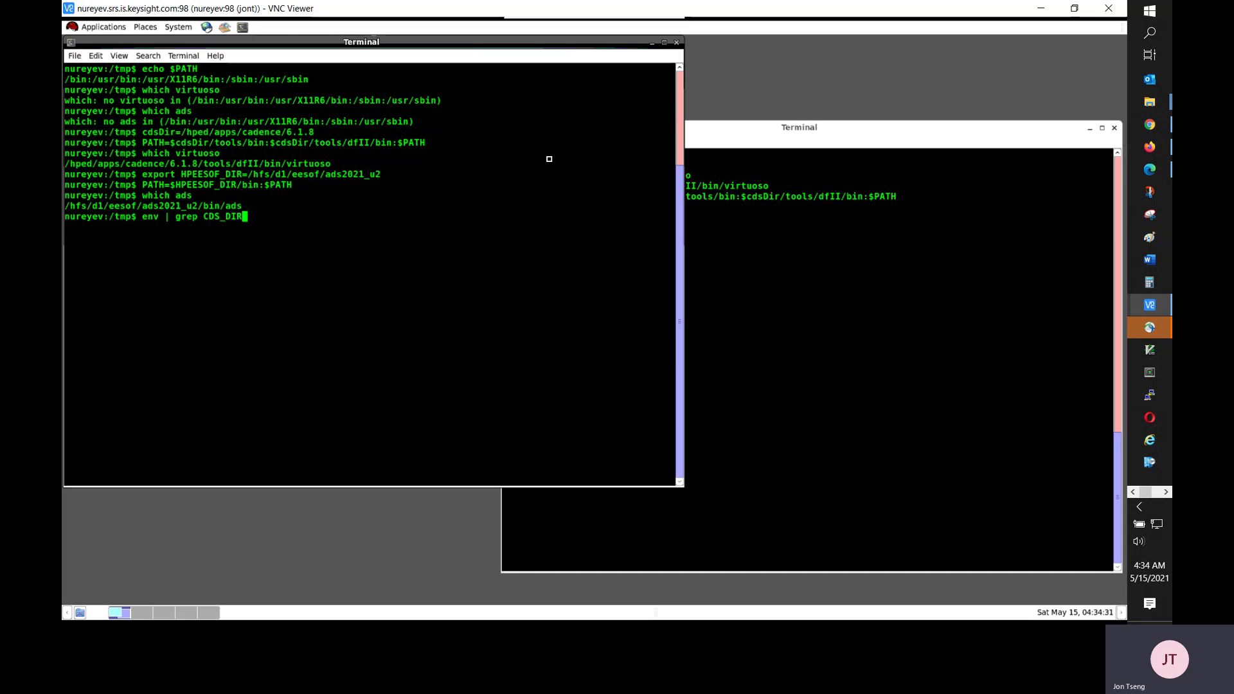
pyautogui.write('IC')
pyautogui.press('Return')
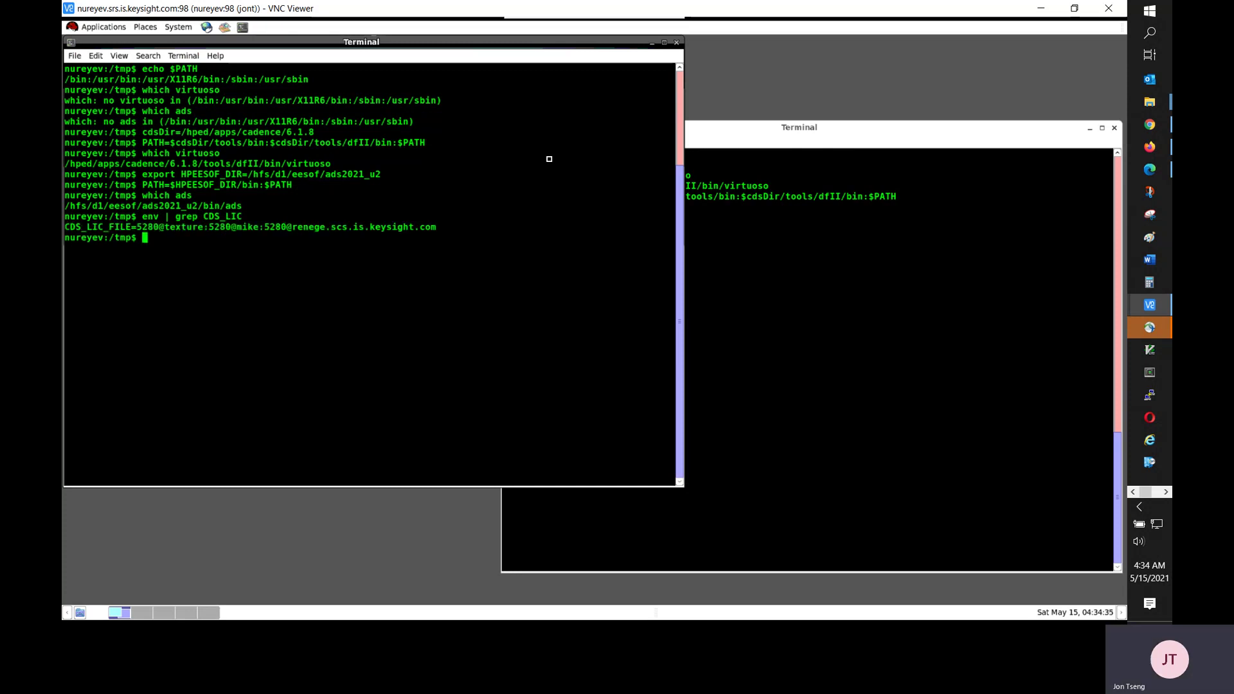
pyautogui.press('Up')
pyautogui.press('Home')
pyautogui.hotkey('ctrl', 'Right')
pyautogui.hotkey('ctrl', 'Right')
pyautogui.hotkey('ctrl', 'Right')
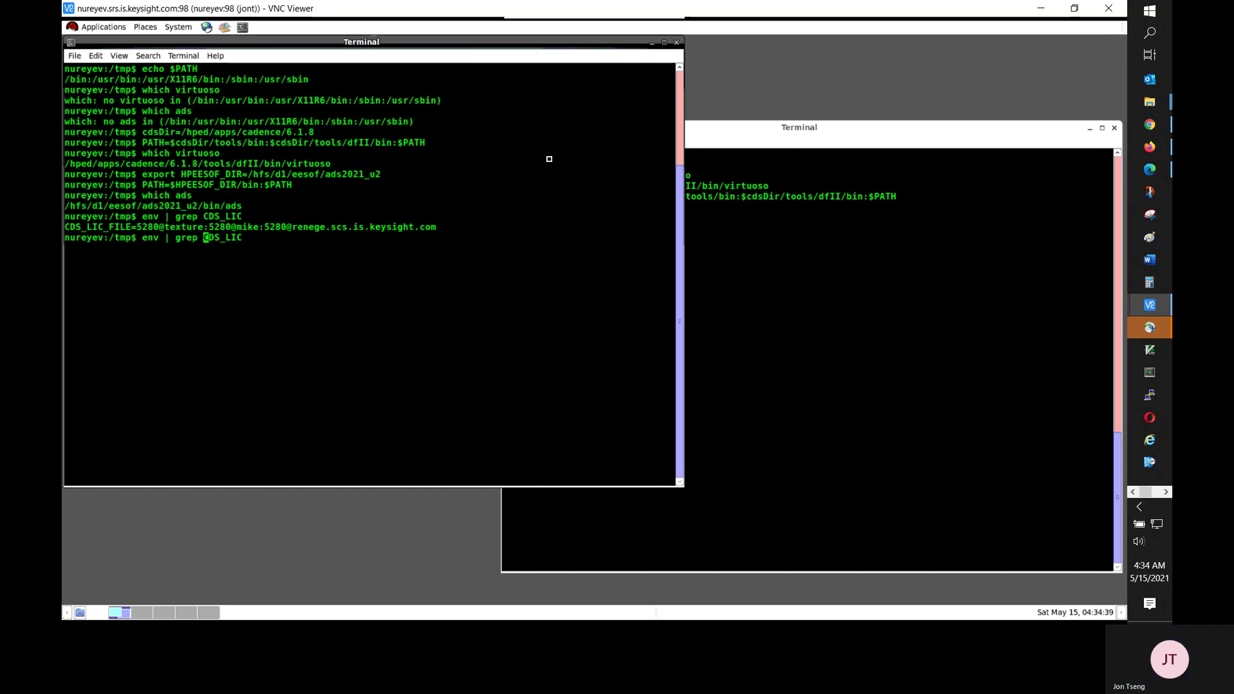
pyautogui.press('Return')
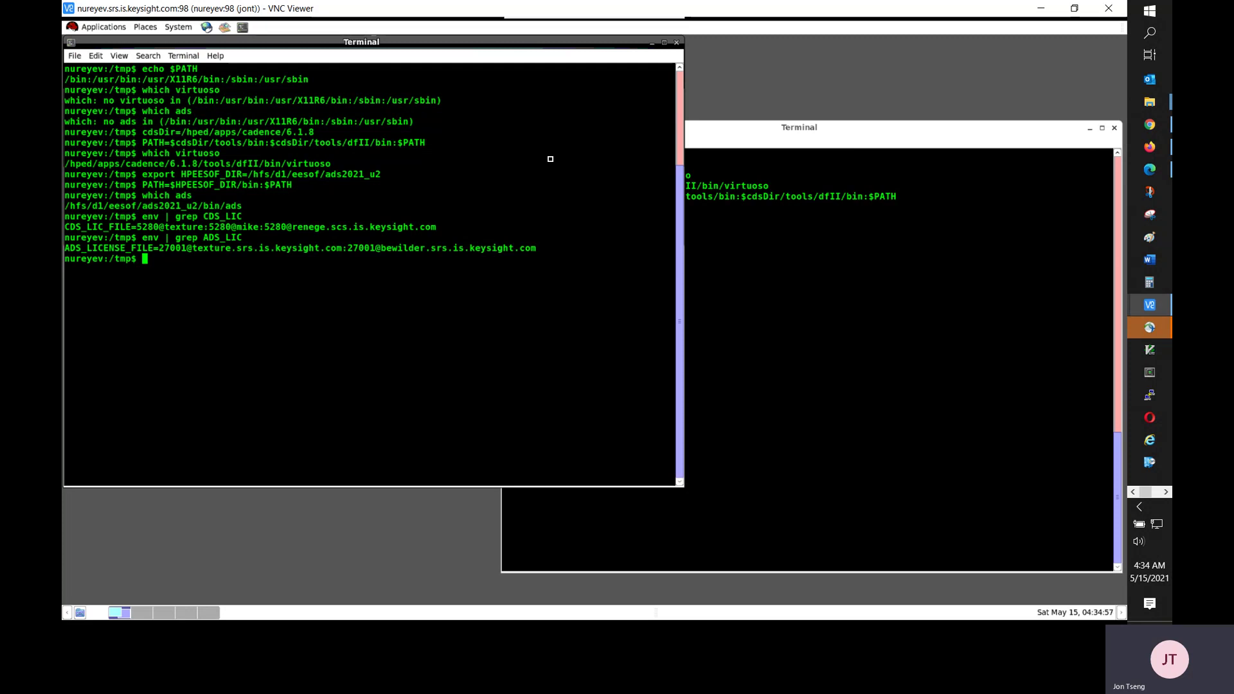
# Step: Begin the copy command cp -r $HPEESOF_DIR/bin
pyautogui.write('/')
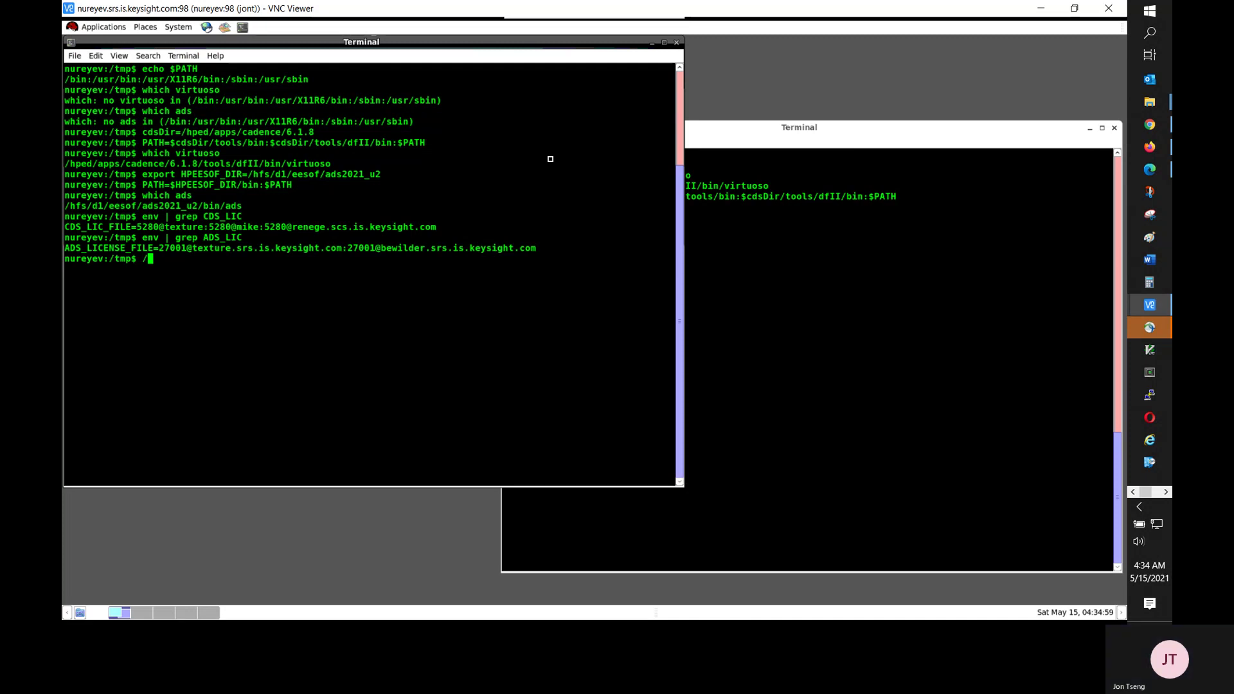
pyautogui.press('BackSpace')
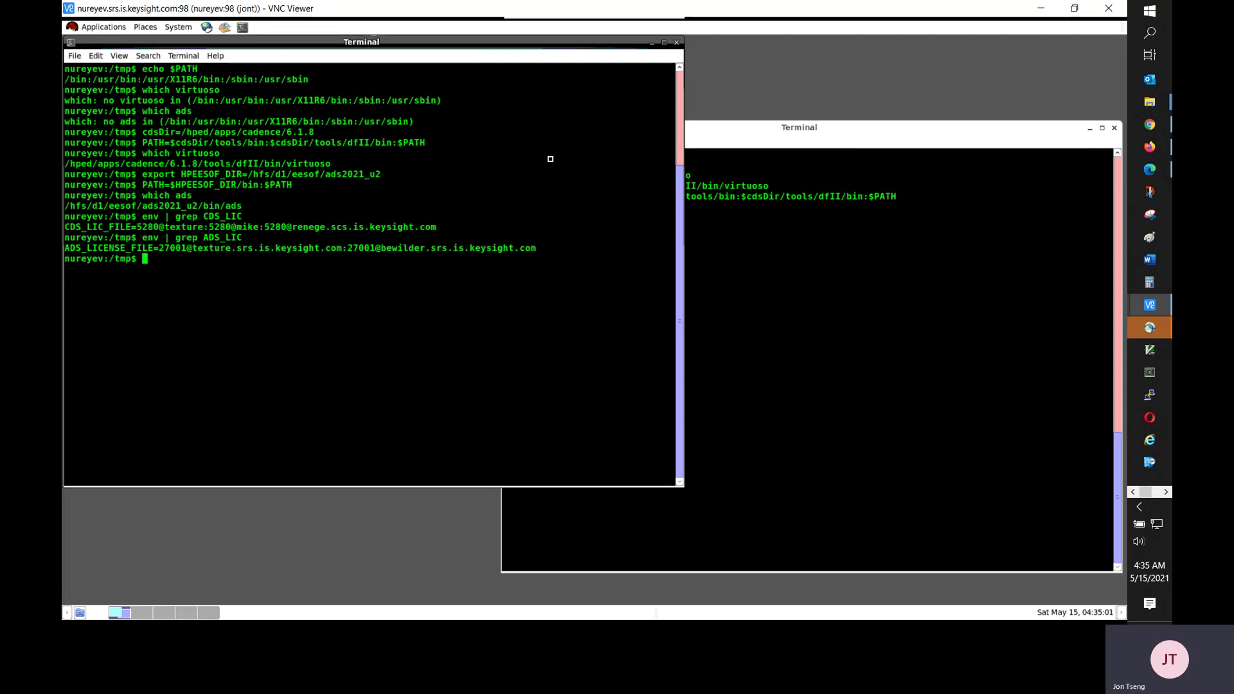
pyautogui.write('cp -r $HPEE')
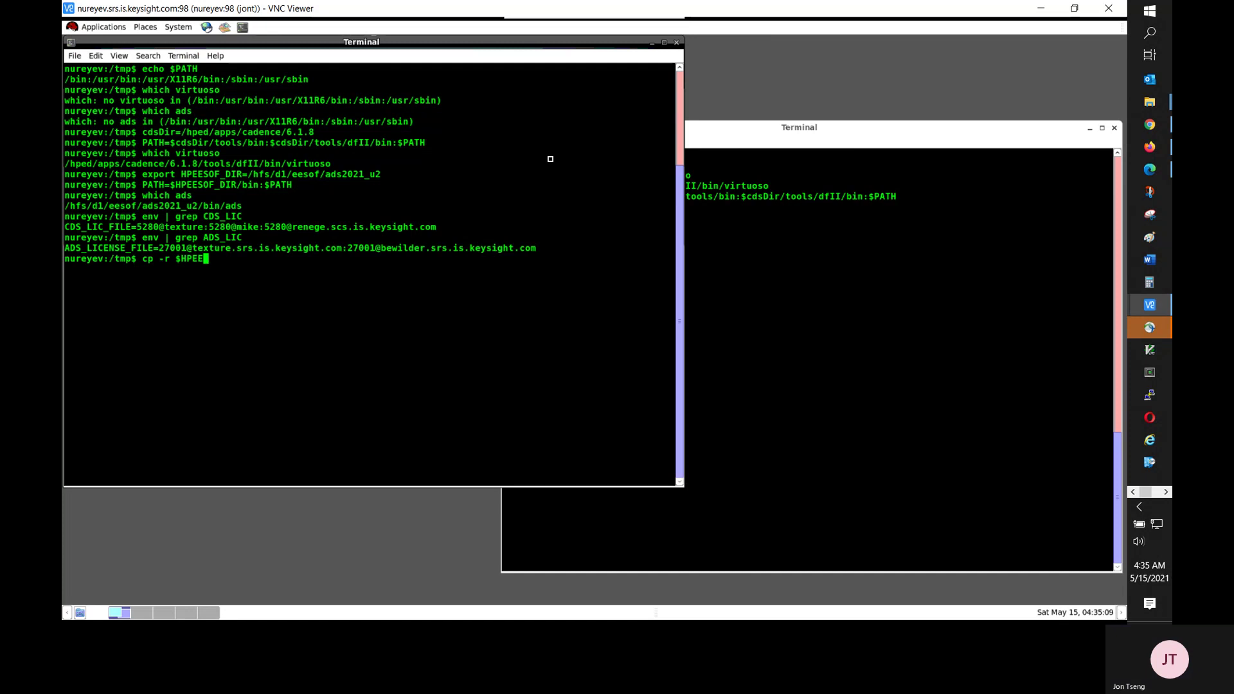
pyautogui.write('SOF_DIR/bin')
# Step: Copy $HPEESOF_DIR/idf/examples into the current /tmp folder
pyautogui.press('BackSpace')
pyautogui.press('BackSpace')
pyautogui.press('BackSpace')
pyautogui.write('idf/examples')
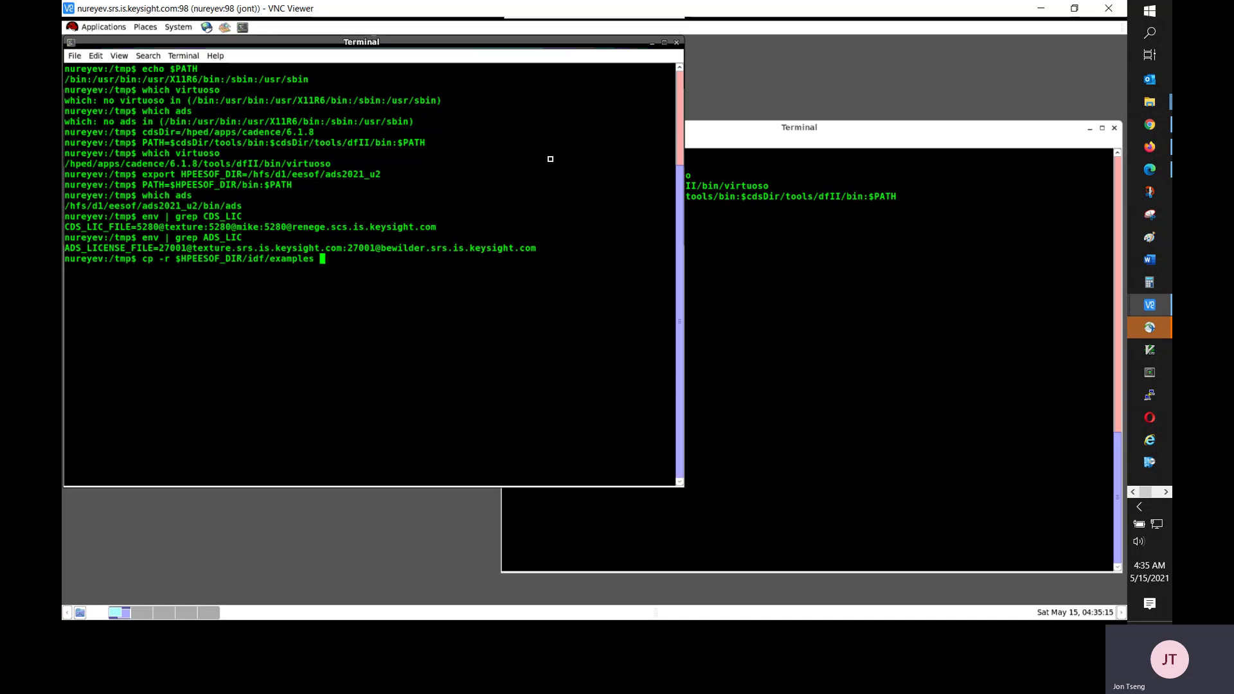
pyautogui.write('.')
pyautogui.press('Return')
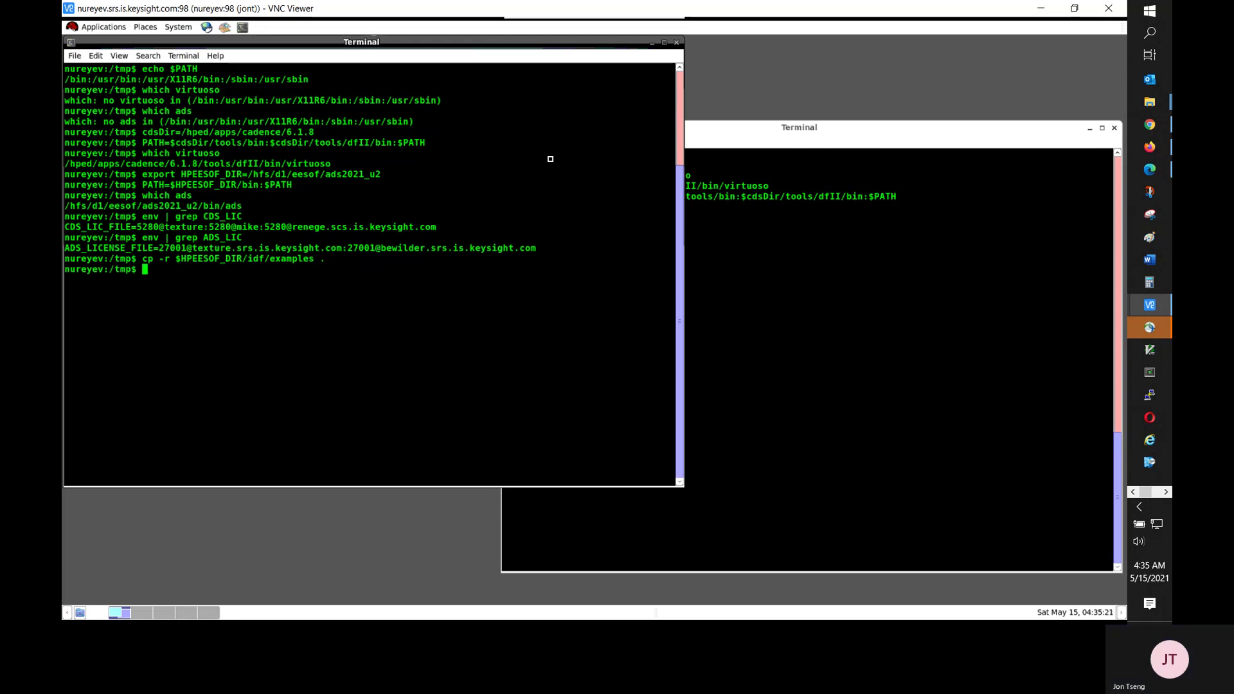
# Step: Move into examples, print the working directory /tmp/examples, and list it in the other terminal
pyautogui.write('cd examples')
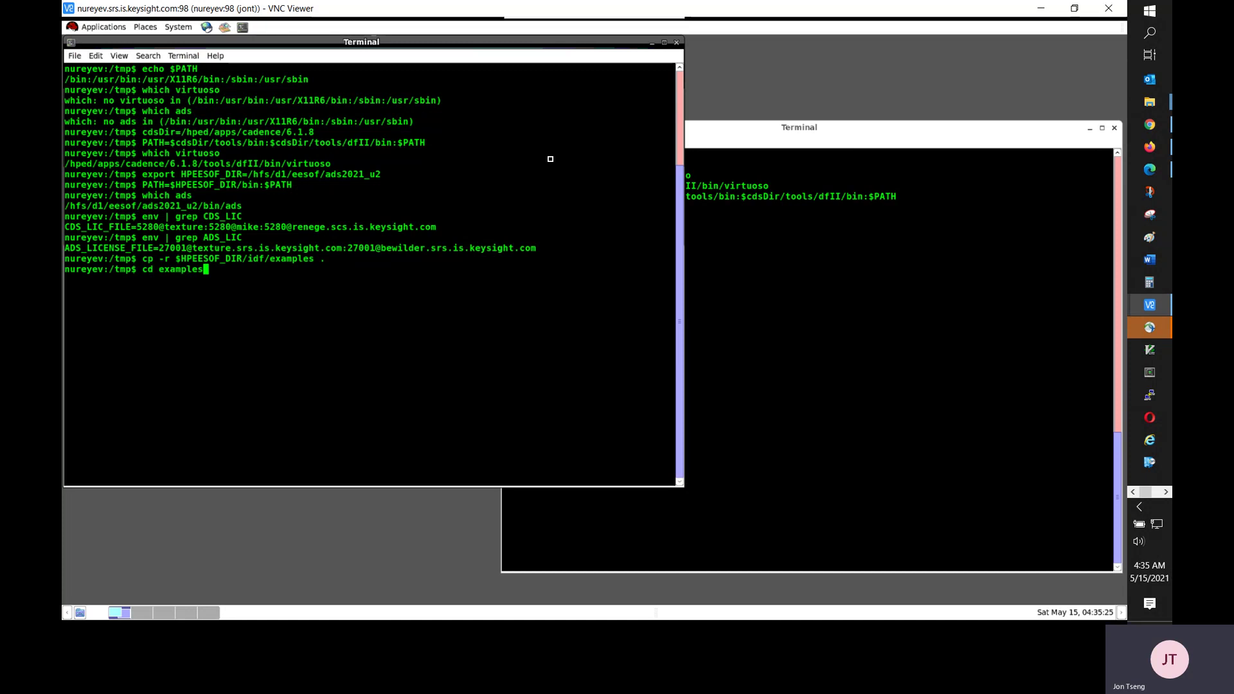
pyautogui.press('Return')
pyautogui.write('pwd')
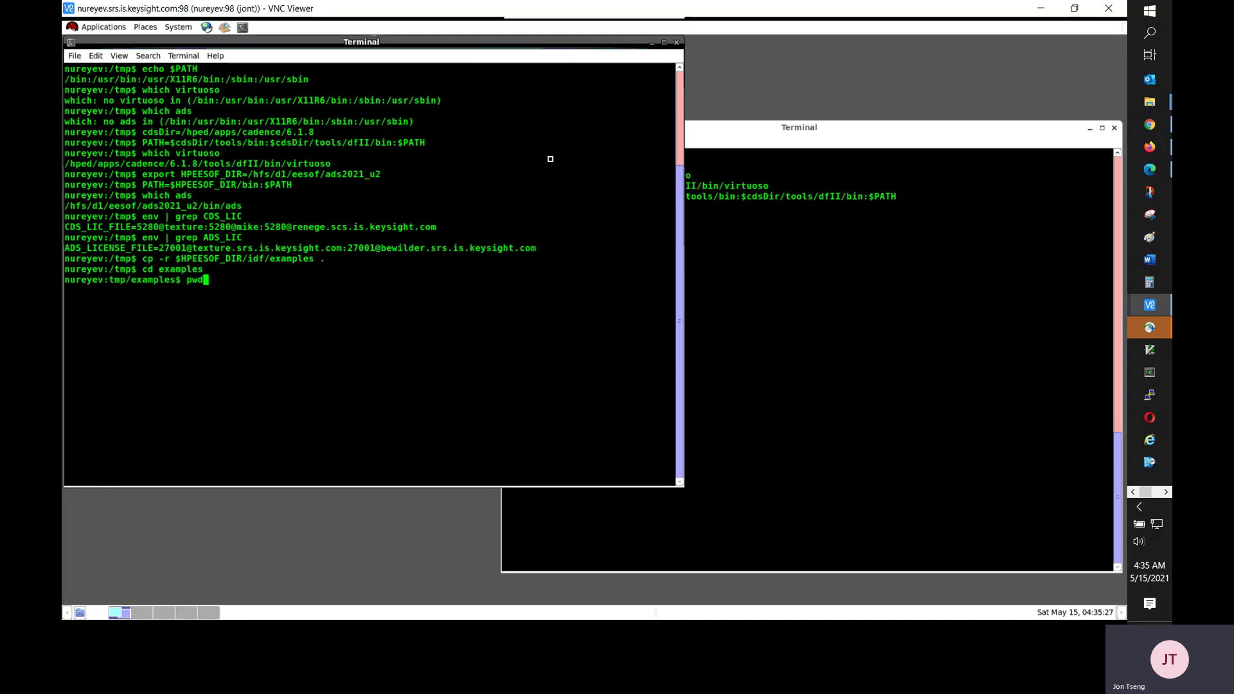
pyautogui.press('Return')
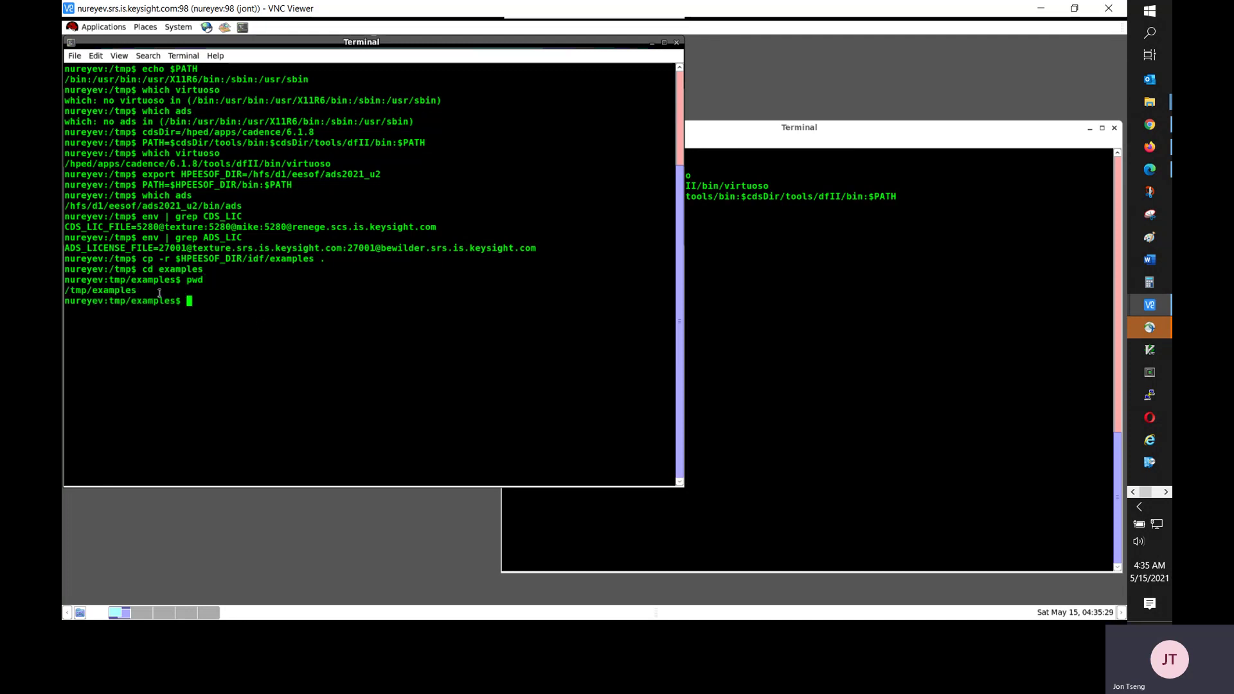
pyautogui.doubleClick(131, 292)
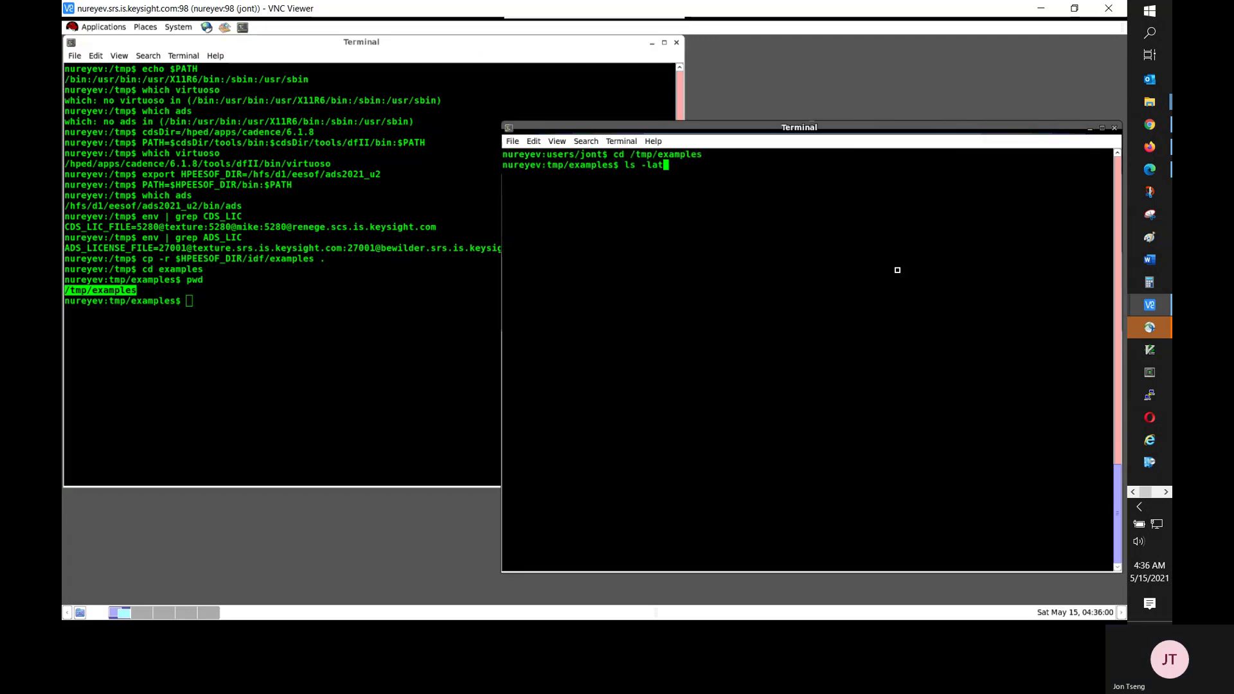
pyautogui.write('reyev:tmp/examples$ ls -lat')
pyautogui.press('Return')
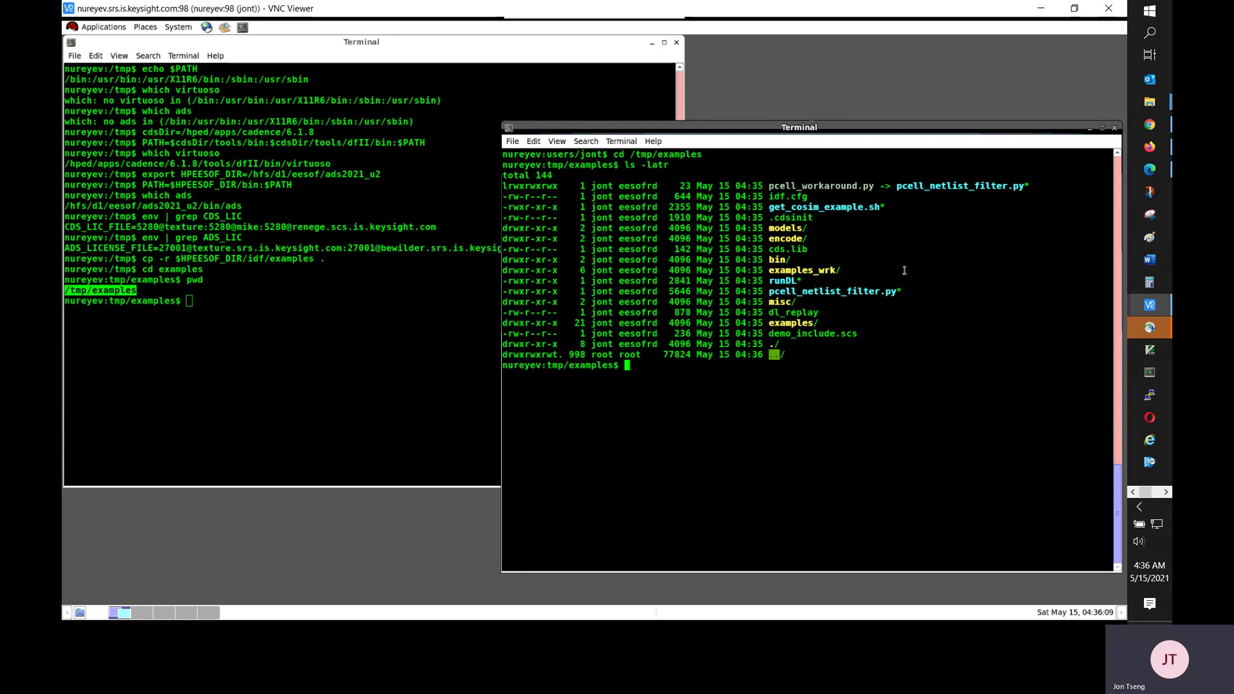
# Step: Print cds.lib and highlight its analogLib, basic and examples DEFINE lines
pyautogui.write('cat c')
pyautogui.press('Tab')
pyautogui.press('Return')
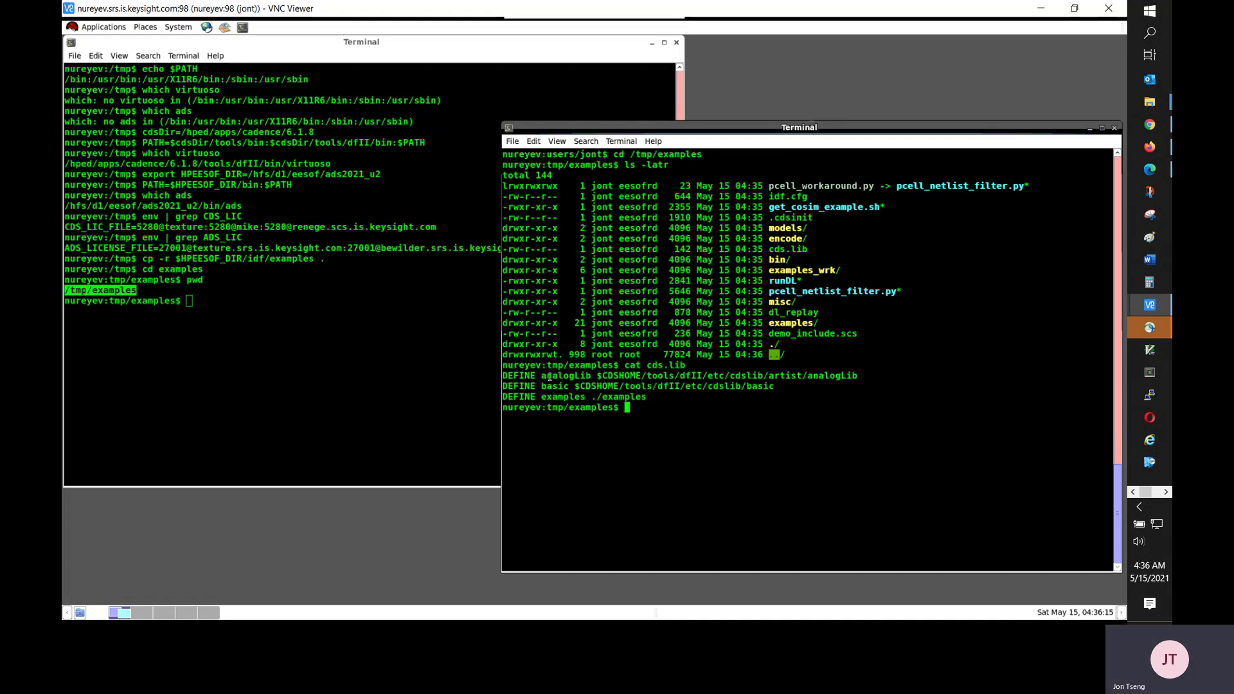
pyautogui.moveTo(550, 378); pyautogui.dragTo(824, 378)
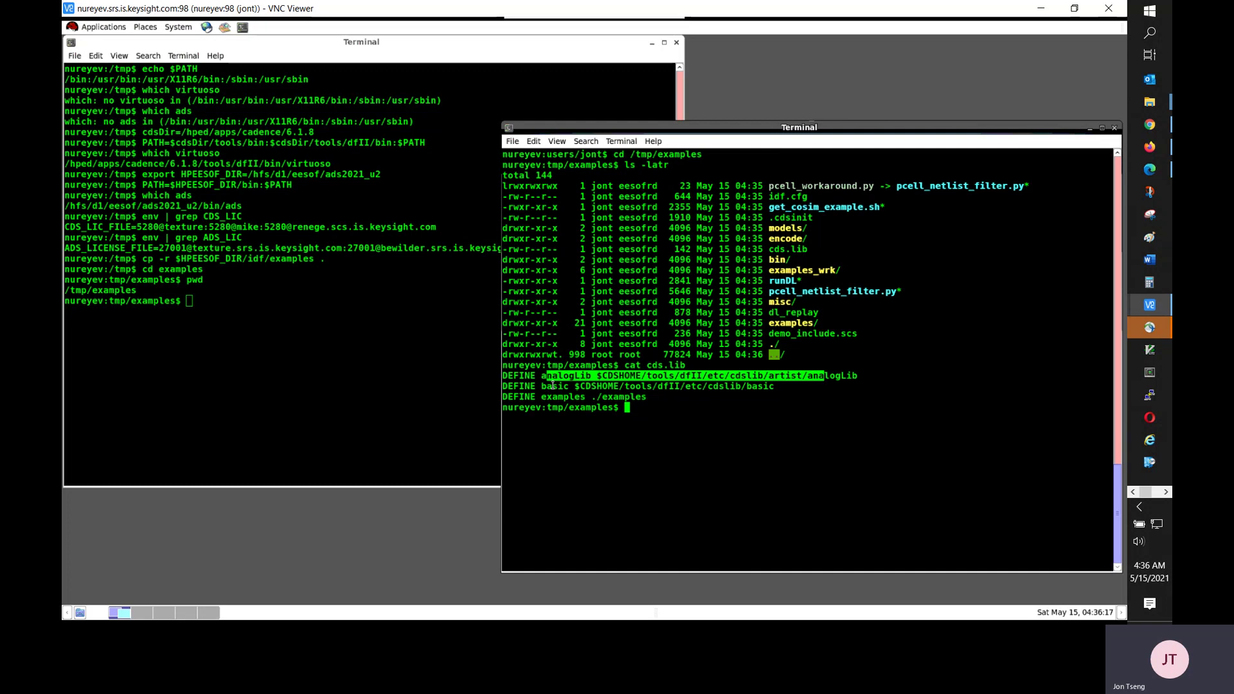
pyautogui.moveTo(553, 387); pyautogui.dragTo(709, 390)
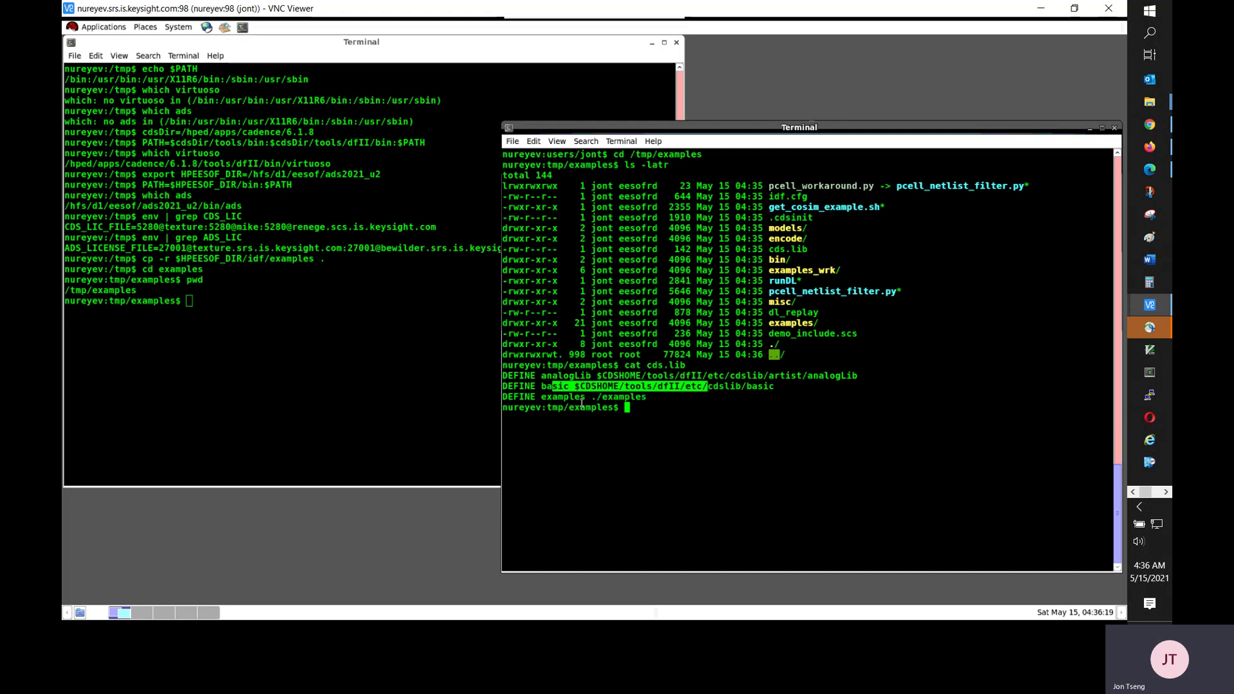
pyautogui.click(551, 400)
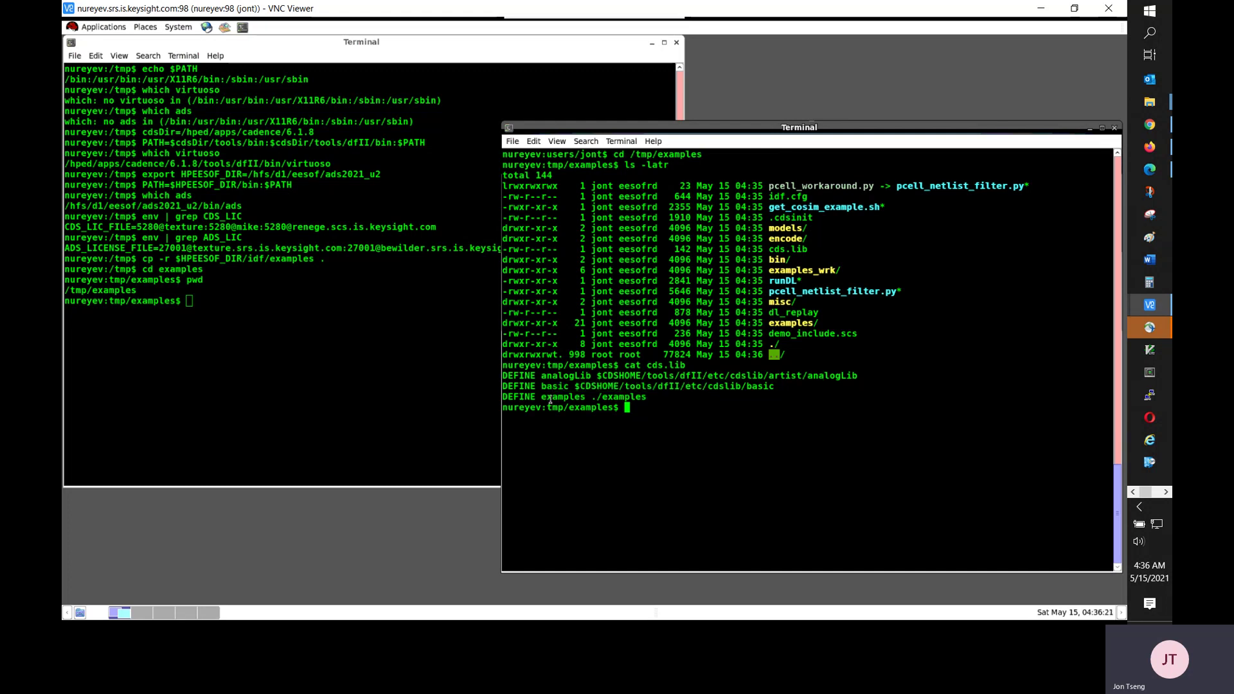
pyautogui.moveTo(547, 399); pyautogui.dragTo(580, 398)
pyautogui.click(608, 399)
pyautogui.moveTo(769, 323); pyautogui.dragTo(812, 324)
pyautogui.moveTo(769, 270); pyautogui.dragTo(839, 275)
pyautogui.hotkey('ctrl', 'c')
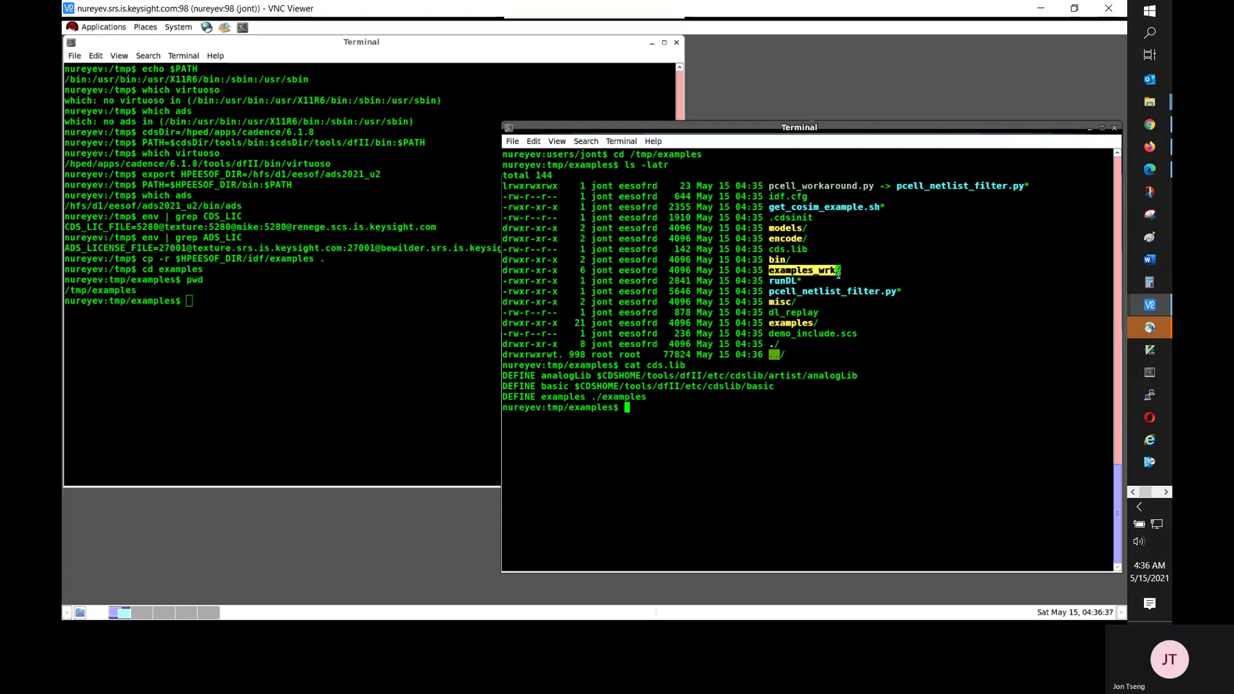
# Step: List the contents of examples_wrk/ with ls -l
pyautogui.write('ls -l')
pyautogui.middleClick(877, 334)
pyautogui.press('Return')
# Step: Print examples_wrk/lib.defs with cat
pyautogui.press('Up')
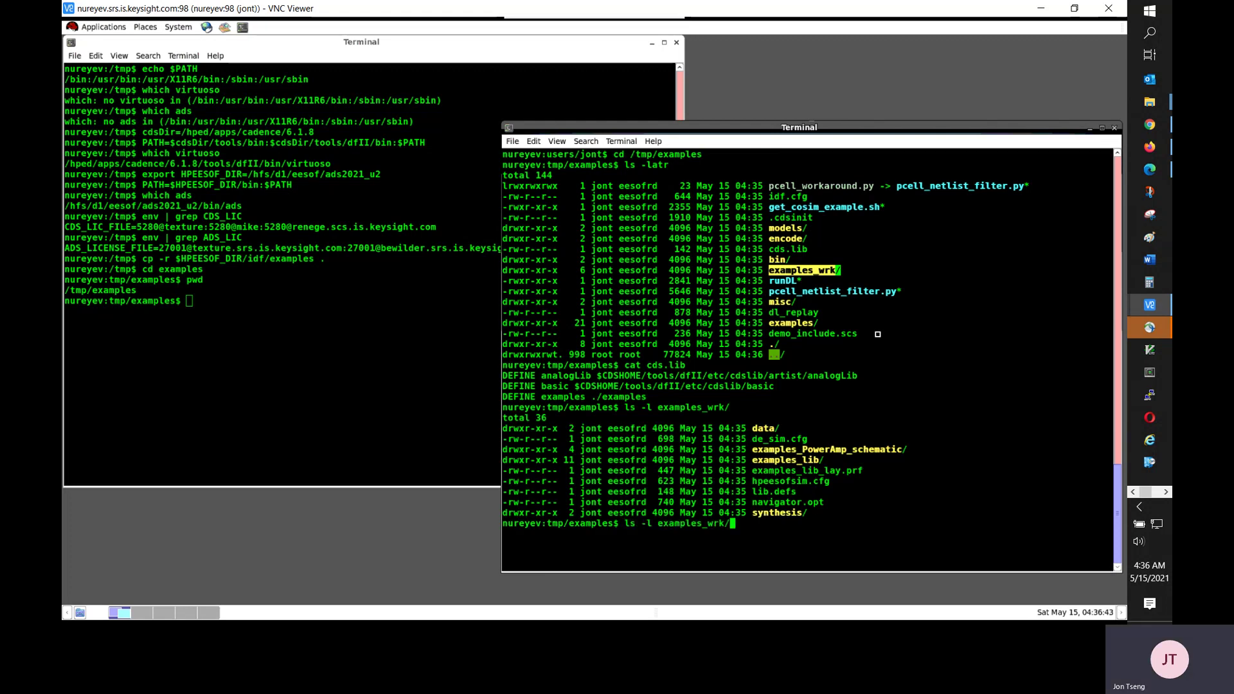
pyautogui.write('lib.defs')
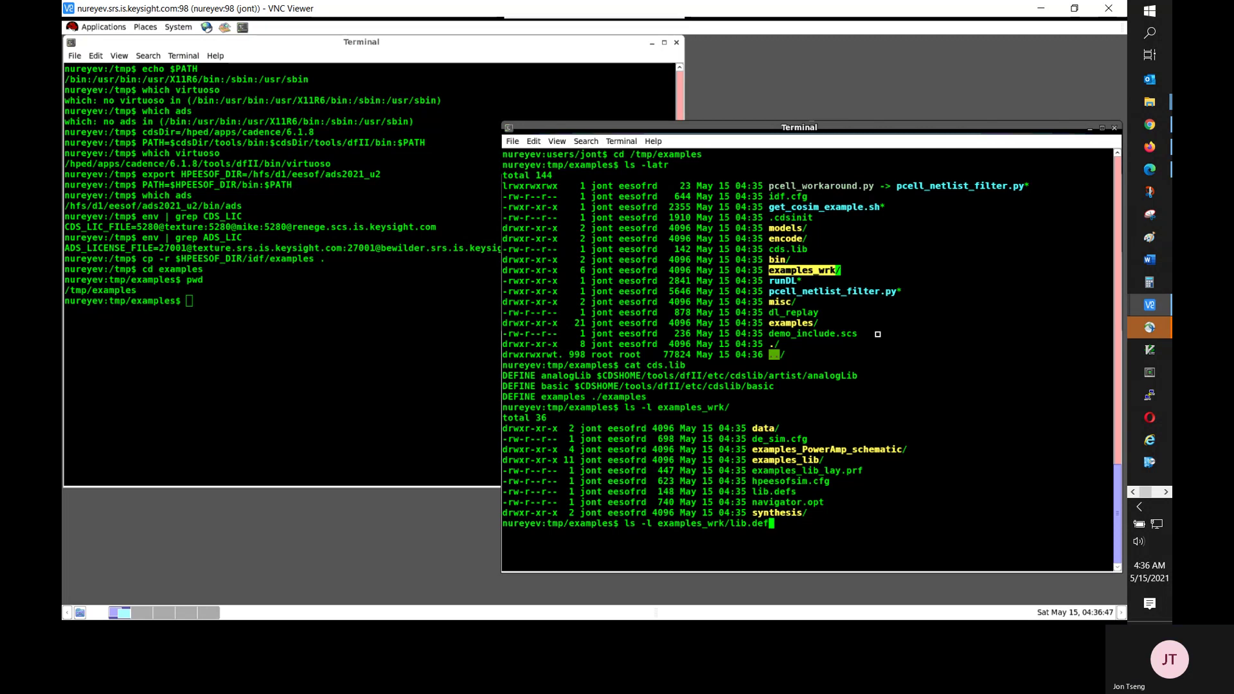
pyautogui.press('Left')
pyautogui.press('Left')
pyautogui.press('Left')
pyautogui.press('Left')
pyautogui.press('Left')
pyautogui.press('Left')
pyautogui.press('Left')
pyautogui.press('Left')
pyautogui.press('Left')
pyautogui.press('Left')
pyautogui.press('Left')
pyautogui.press('Left')
pyautogui.press('Left')
pyautogui.press('Left')
pyautogui.press('Left')
pyautogui.press('Left')
pyautogui.press('Left')
pyautogui.press('Left')
pyautogui.press('Left')
pyautogui.press('Left')
pyautogui.press('Left')
pyautogui.press('Left')
pyautogui.press('Delete')
pyautogui.press('Delete')
pyautogui.press('Delete')
pyautogui.press('Delete')
pyautogui.press('Delete')
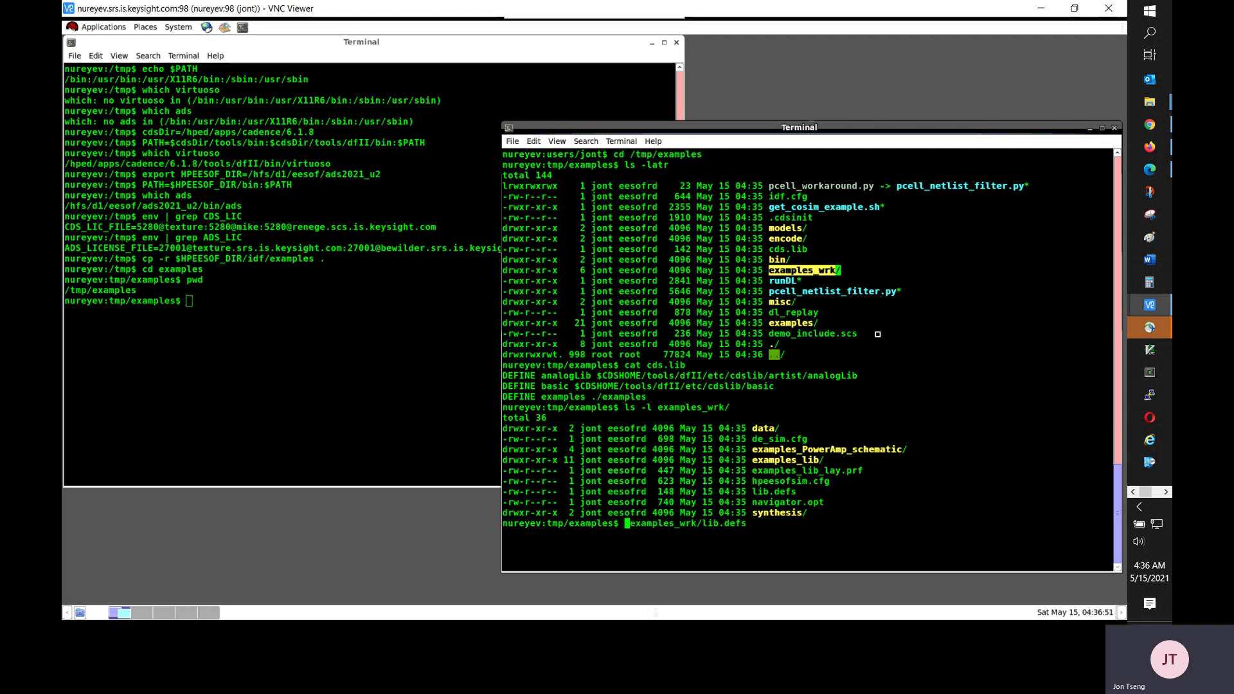
pyautogui.write('cat')
pyautogui.press('Return')
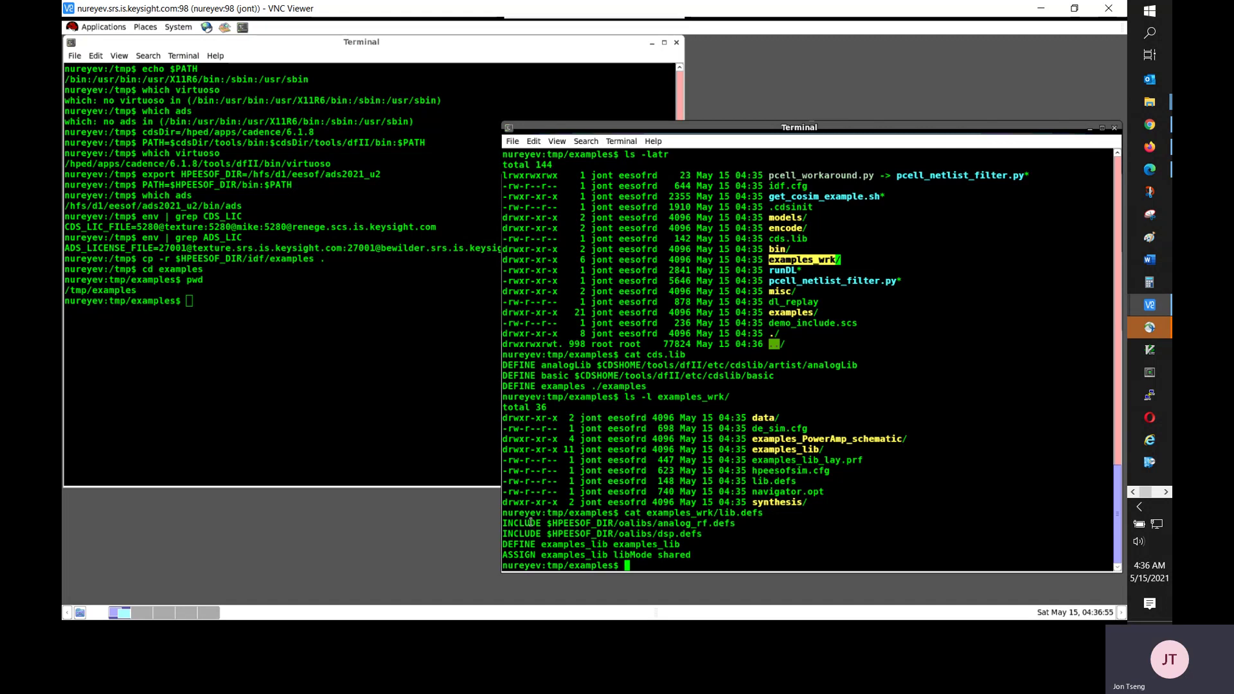
# Step: Highlight the analog_rf.defs and dsp.defs includes and the examples_lib definition
pyautogui.moveTo(529, 524); pyautogui.dragTo(731, 526)
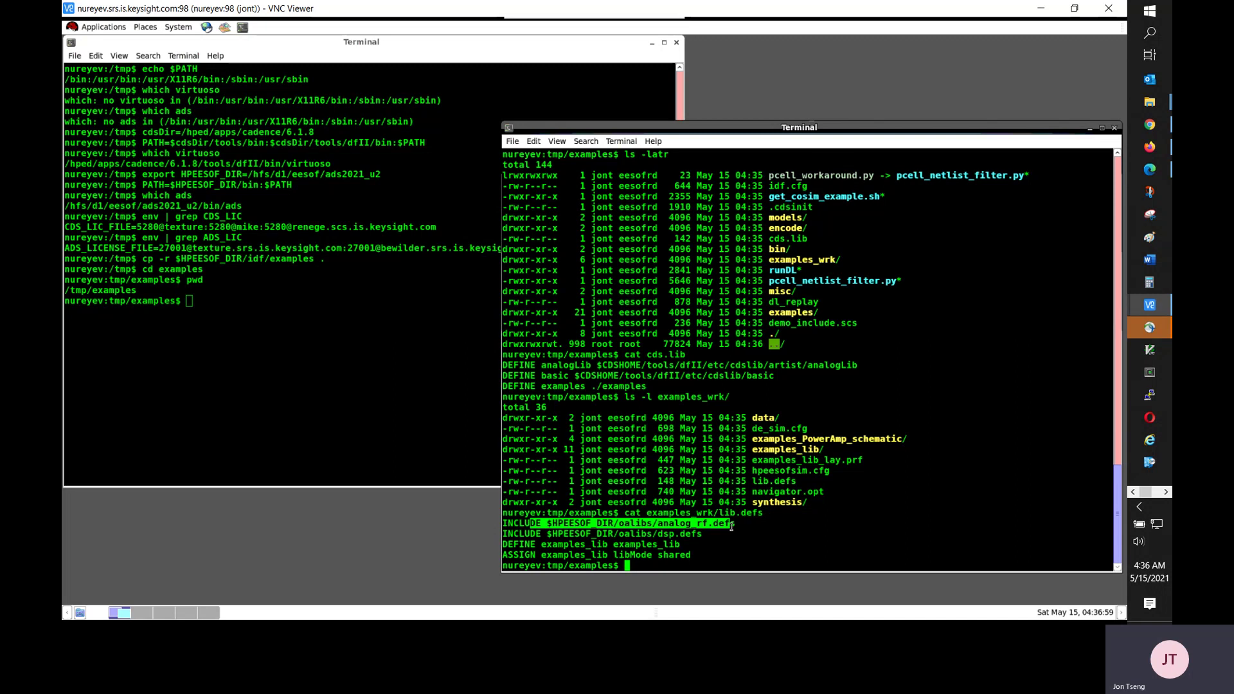
pyautogui.moveTo(731, 526); pyautogui.dragTo(735, 524)
pyautogui.moveTo(666, 535); pyautogui.dragTo(695, 533)
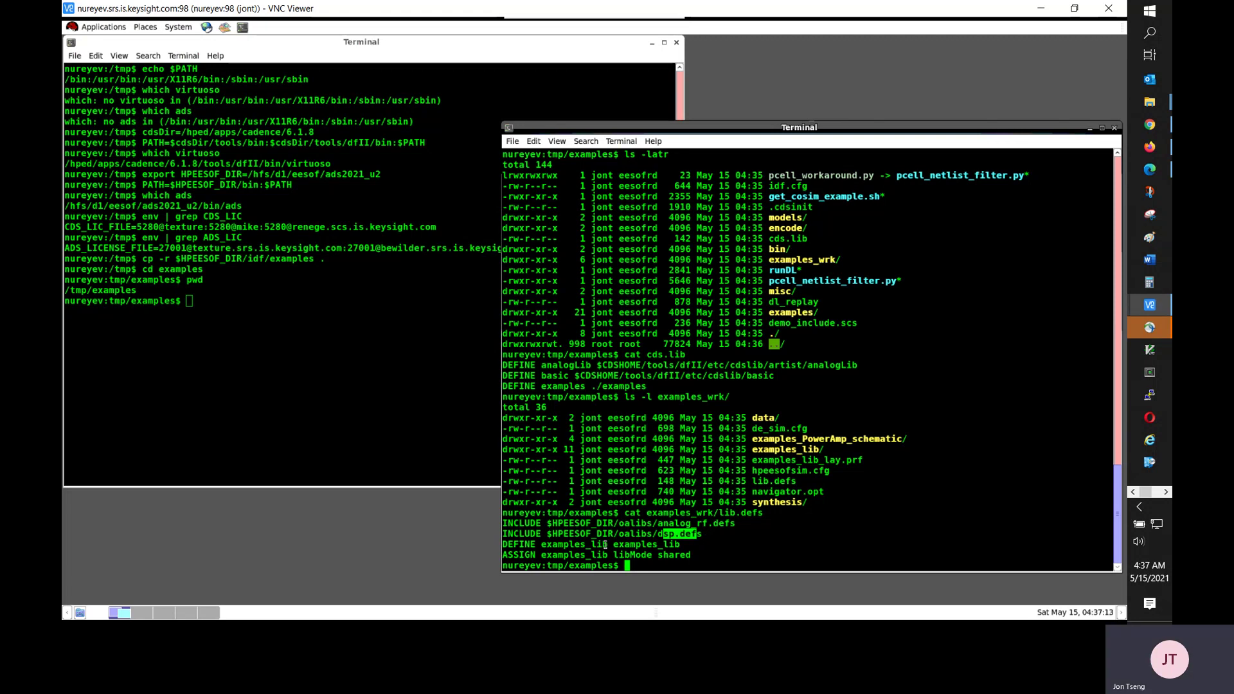
pyautogui.moveTo(543, 545); pyautogui.dragTo(677, 547)
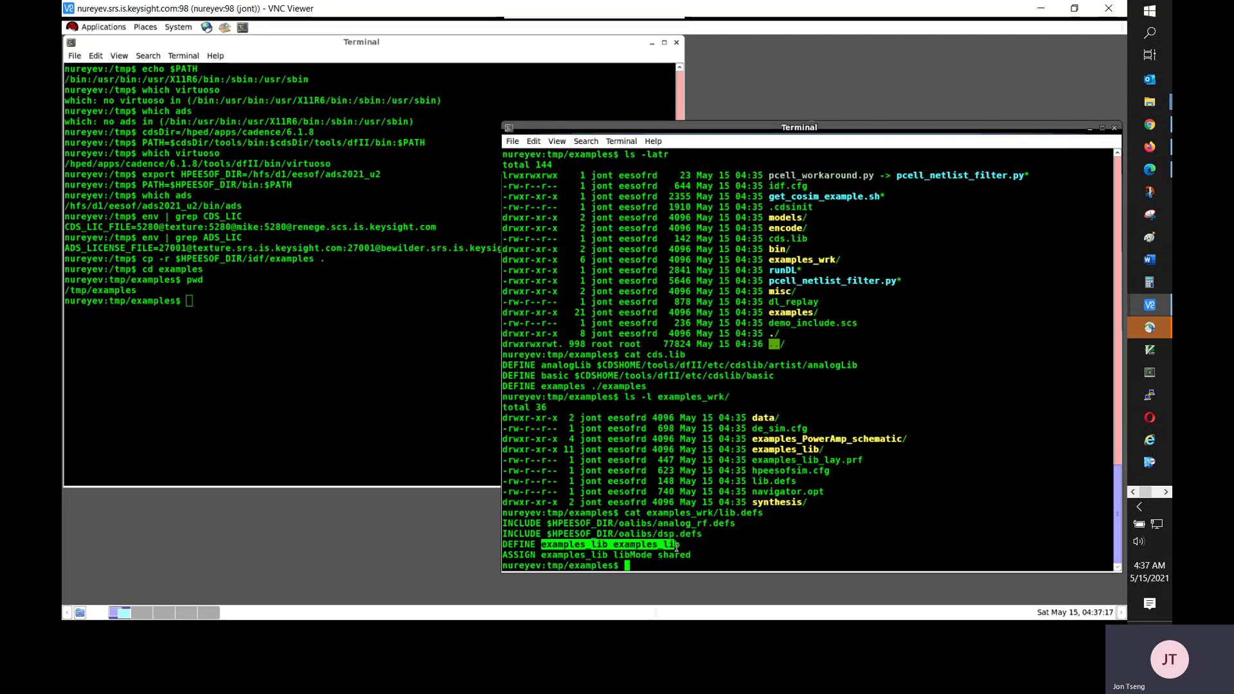
pyautogui.click(787, 378)
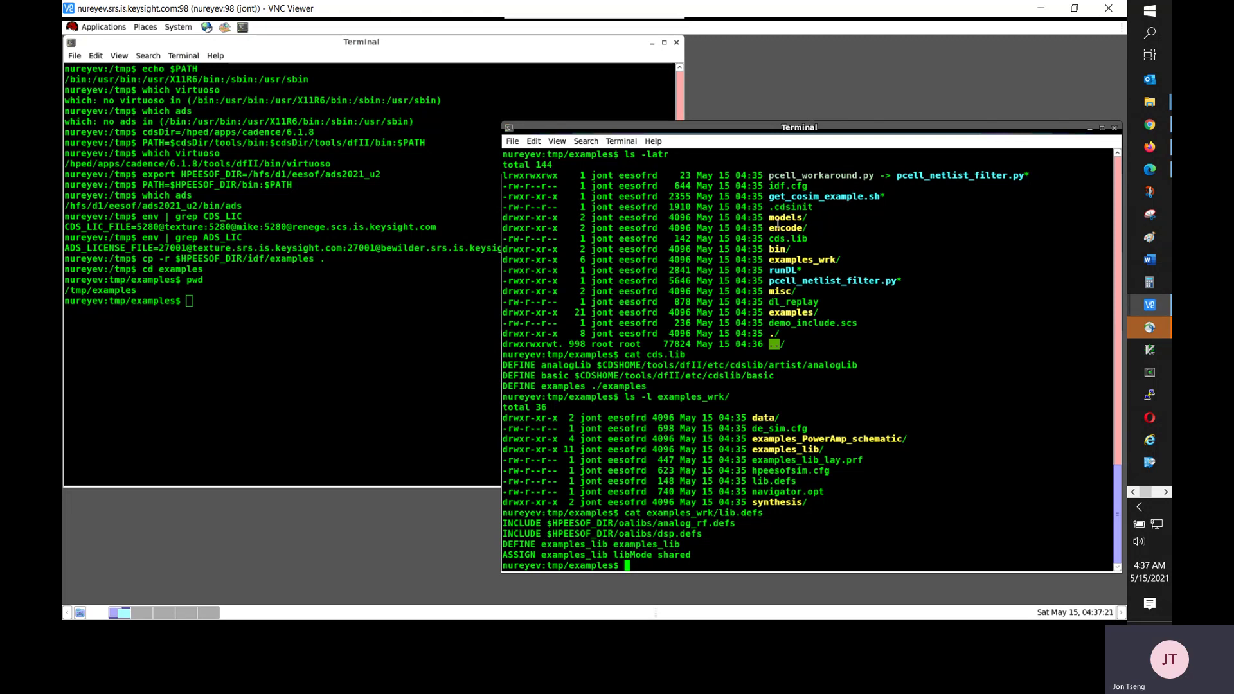
pyautogui.moveTo(771, 207); pyautogui.dragTo(811, 212)
pyautogui.hotkey('ctrl', 'c')
# Step: Page through .cdsinit with more and highlight the installation .cdsinit path it loads
pyautogui.write('more')
pyautogui.middleClick(847, 295)
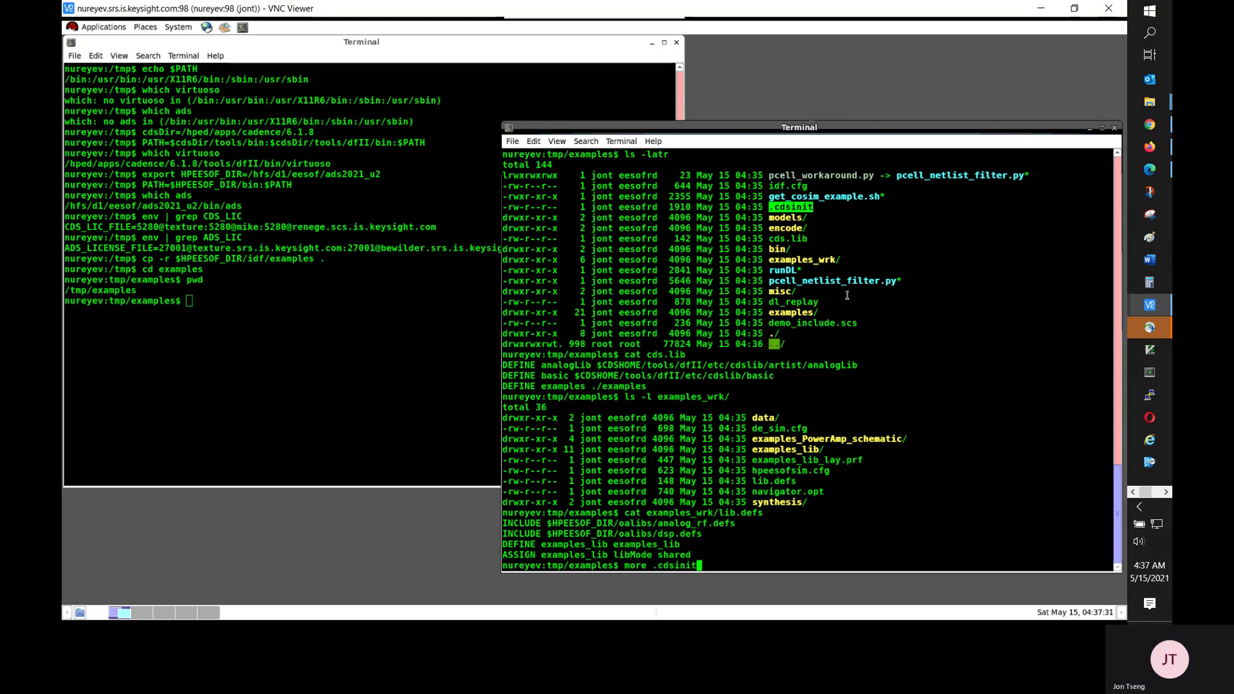
pyautogui.press('Return')
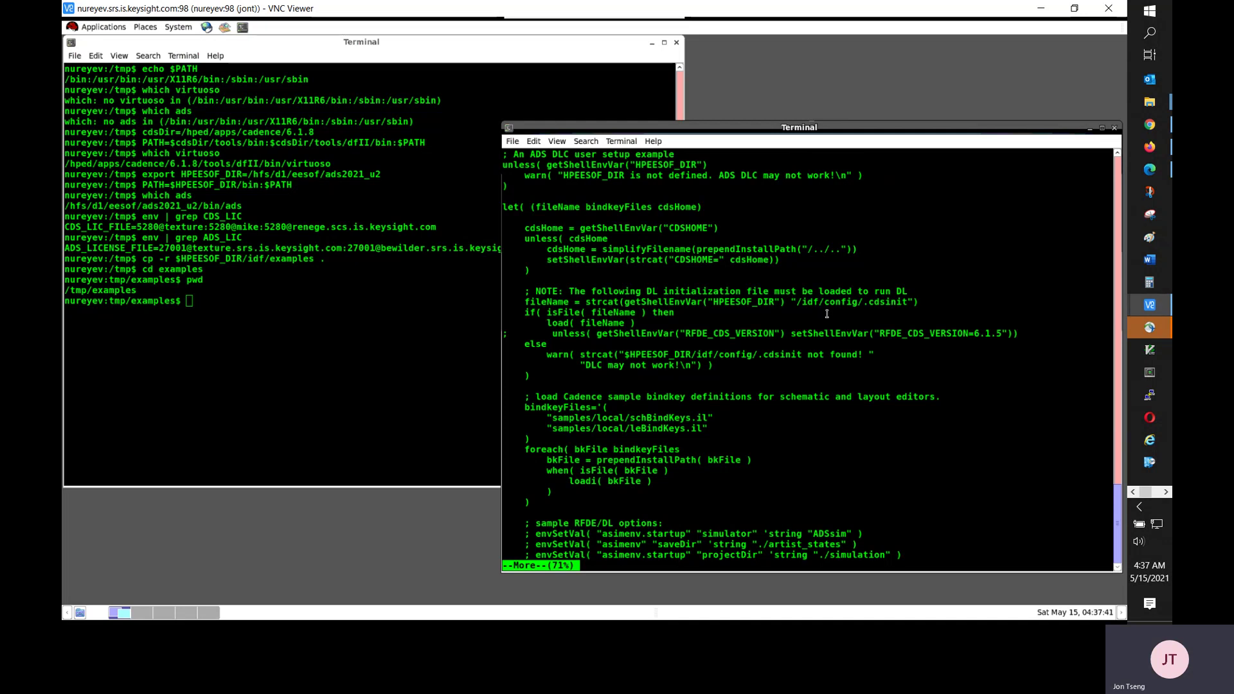
pyautogui.moveTo(919, 302); pyautogui.dragTo(721, 301)
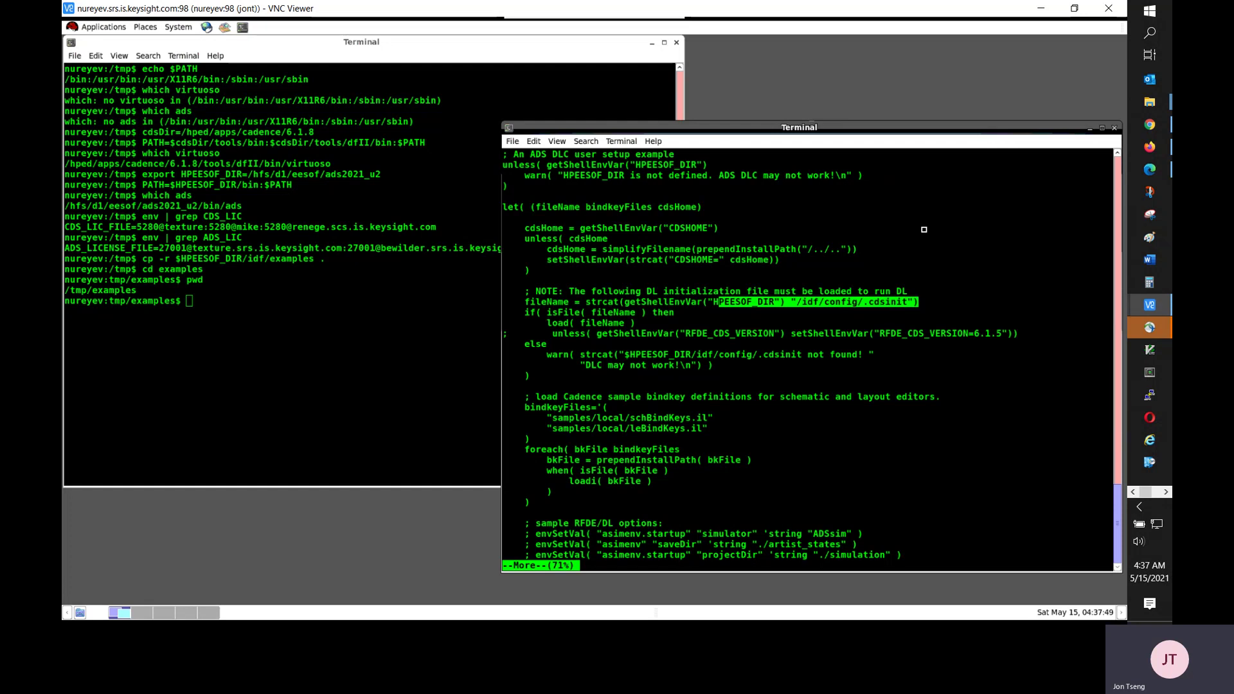
# Step: Print $HPEESOF_DIR/idf/config/.cdsinit and highlight the line loading idf/skill ads.ini
pyautogui.press('q')
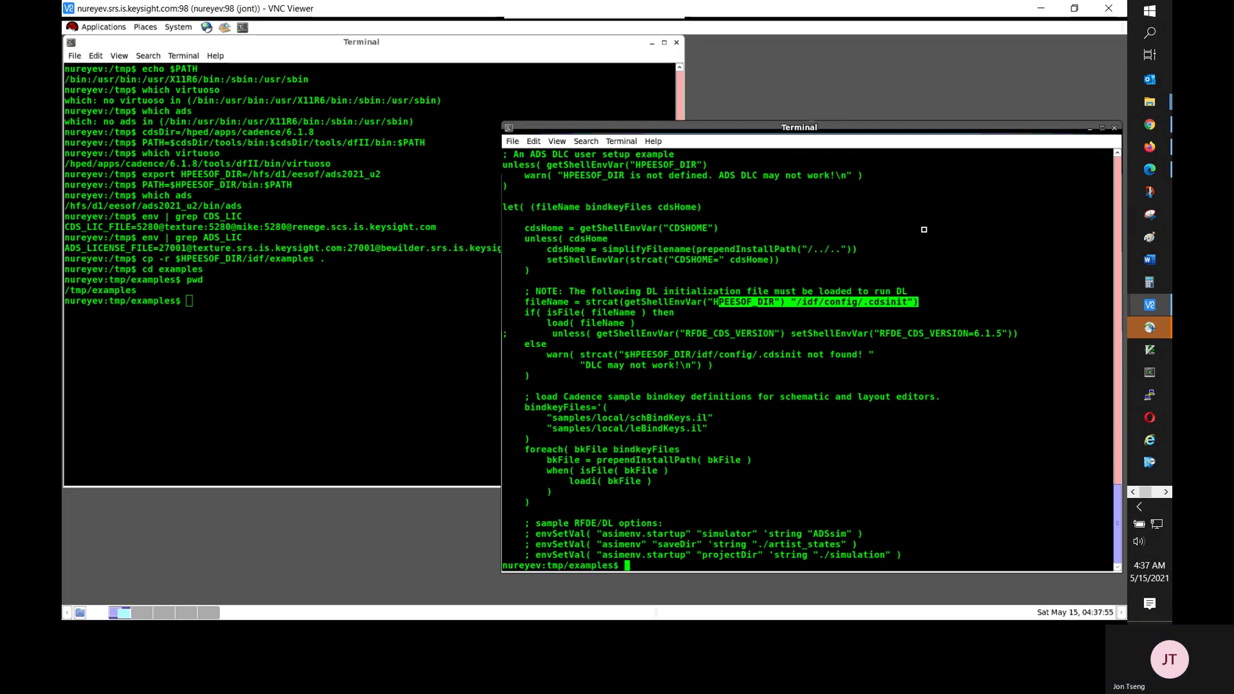
pyautogui.write('cat $HPEESOF_DIR')
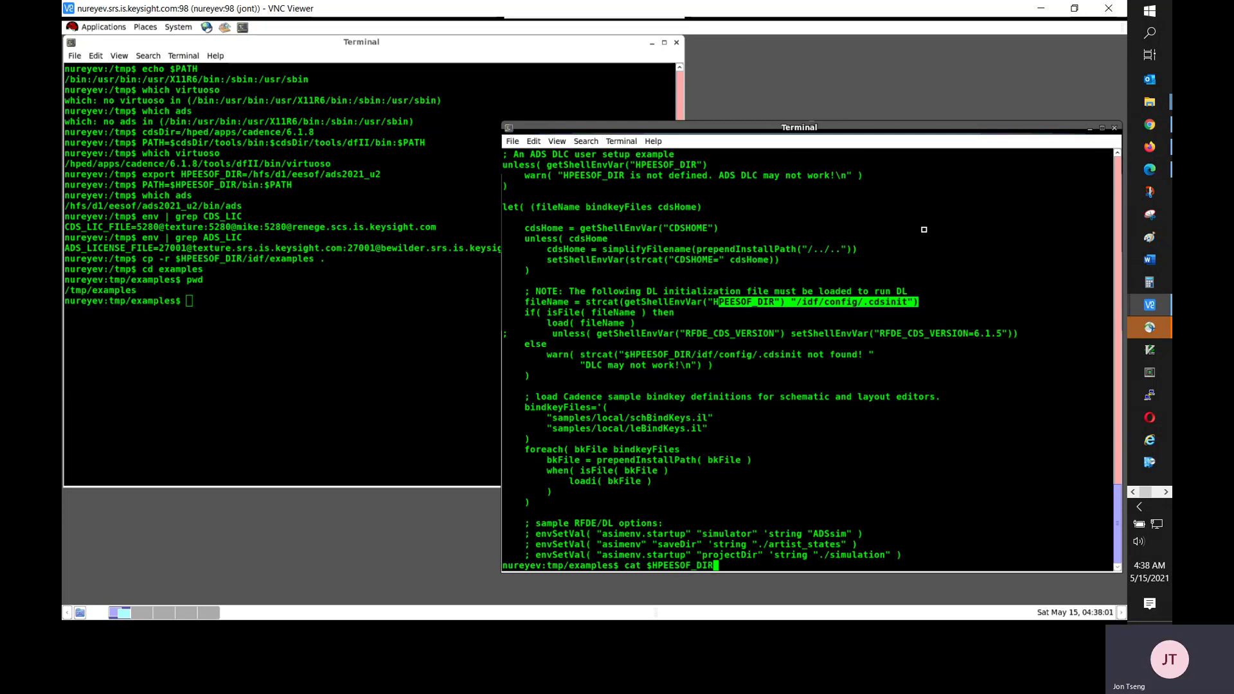
pyautogui.write('/')
pyautogui.write('idf/con')
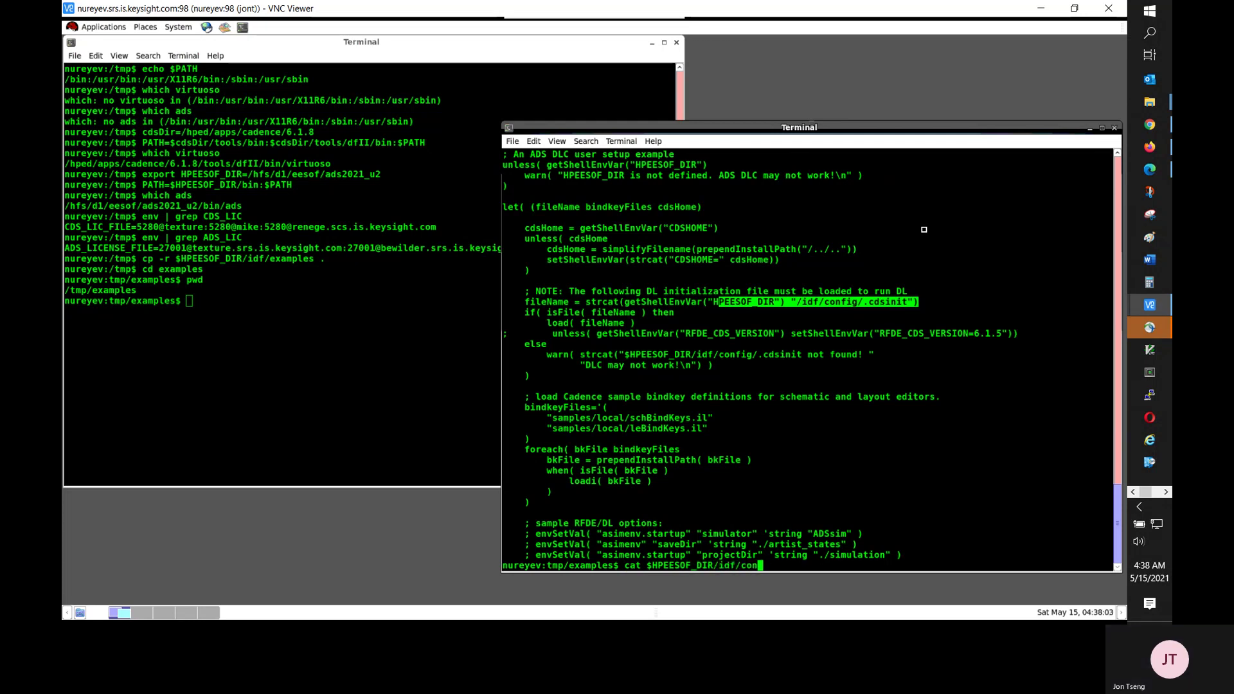
pyautogui.write('fig/.cdsinit')
pyautogui.press('Return')
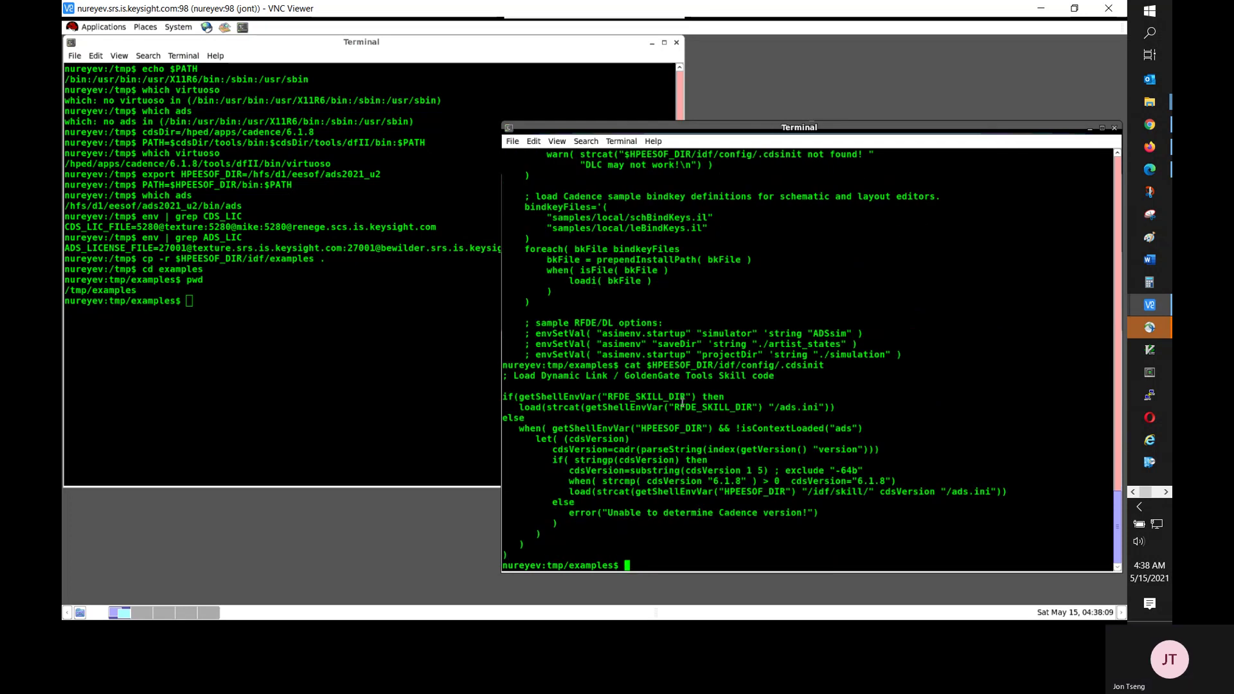
pyautogui.moveTo(520, 365); pyautogui.dragTo(835, 370)
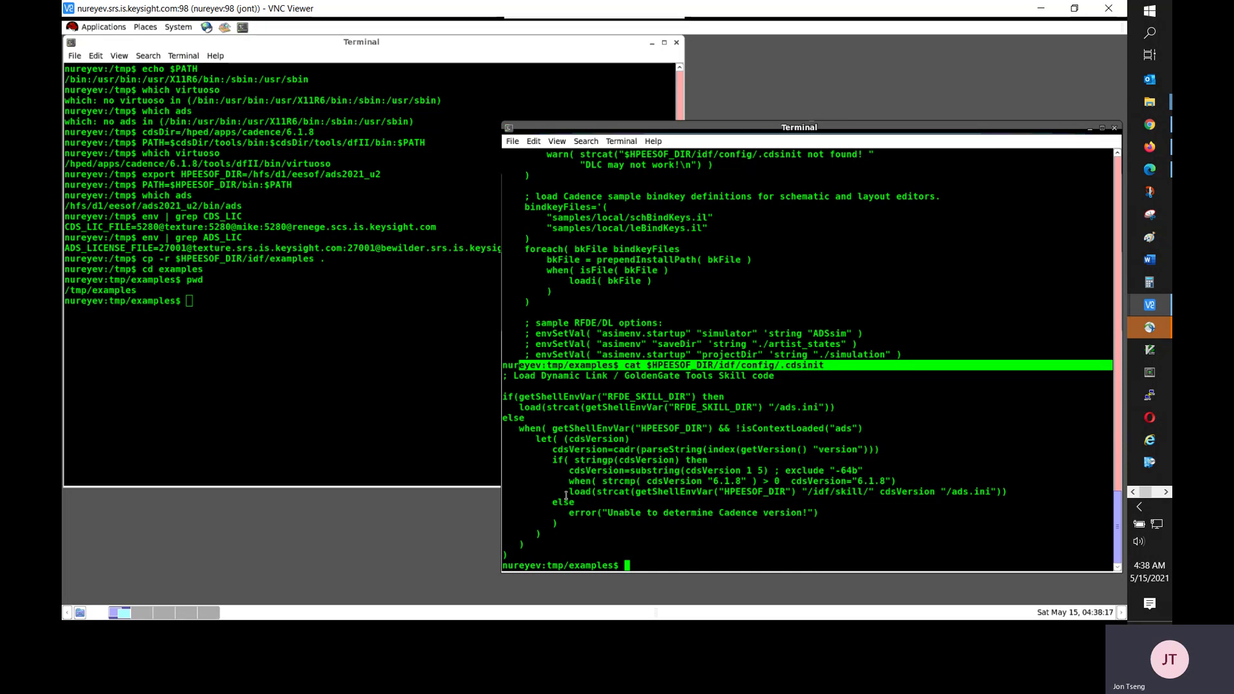
pyautogui.moveTo(567, 495); pyautogui.dragTo(990, 494)
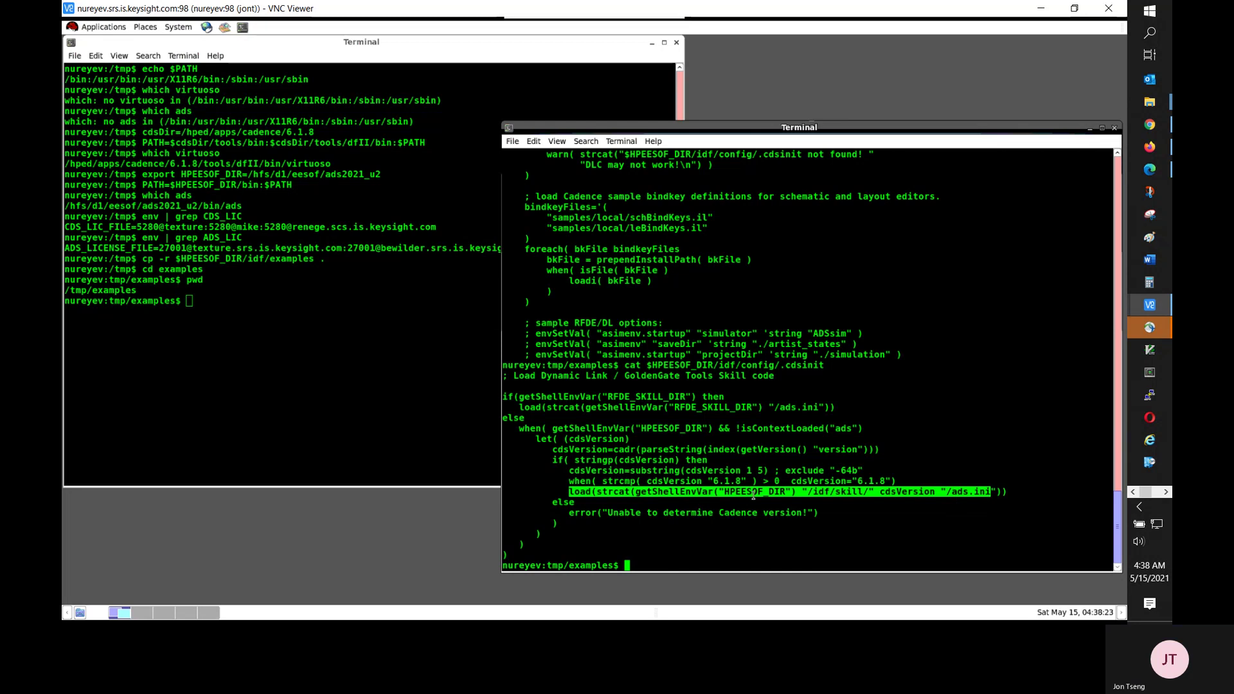
pyautogui.click(969, 493)
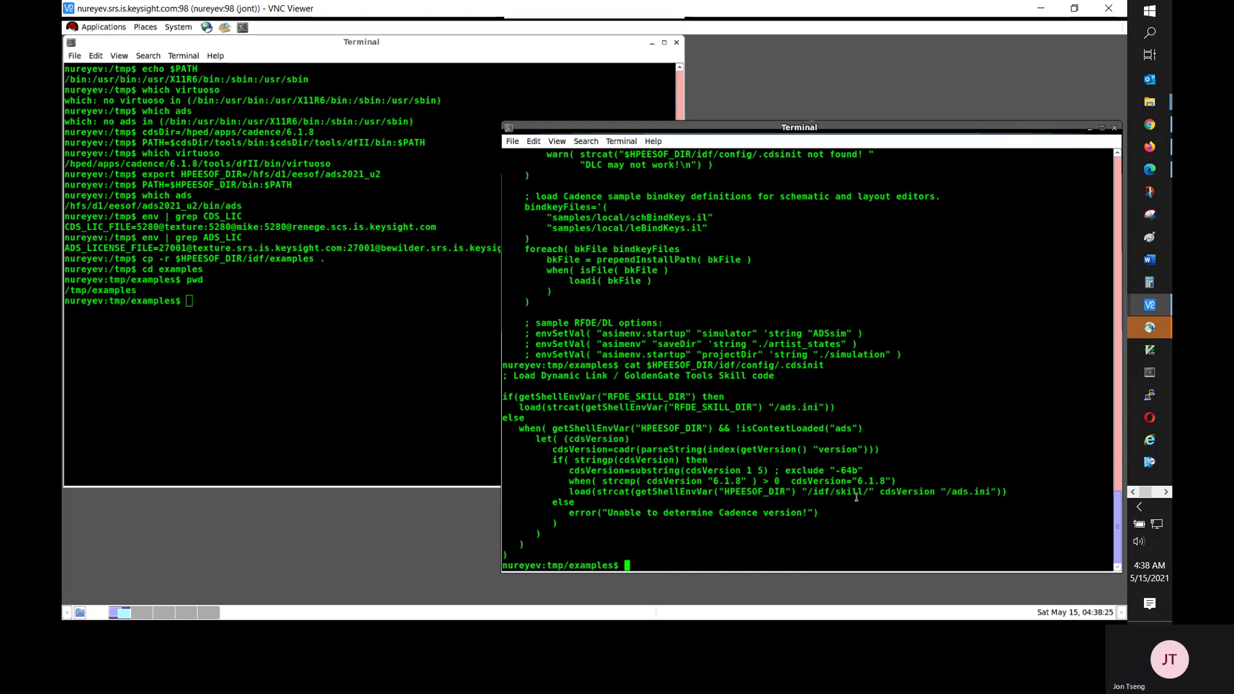
pyautogui.moveTo(813, 492); pyautogui.dragTo(986, 491)
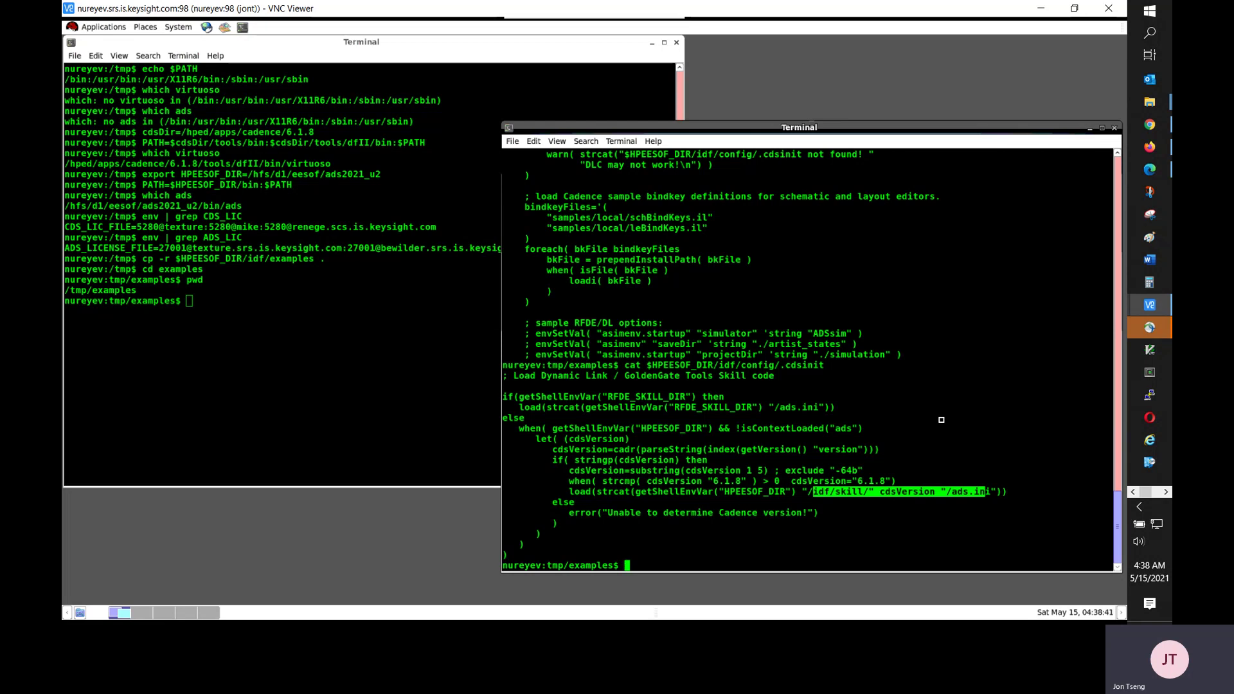
# Step: Open $HPEESOF_DIR/idf/skill/6.1.8/ads.ini in vi
pyautogui.write('vi $HP')
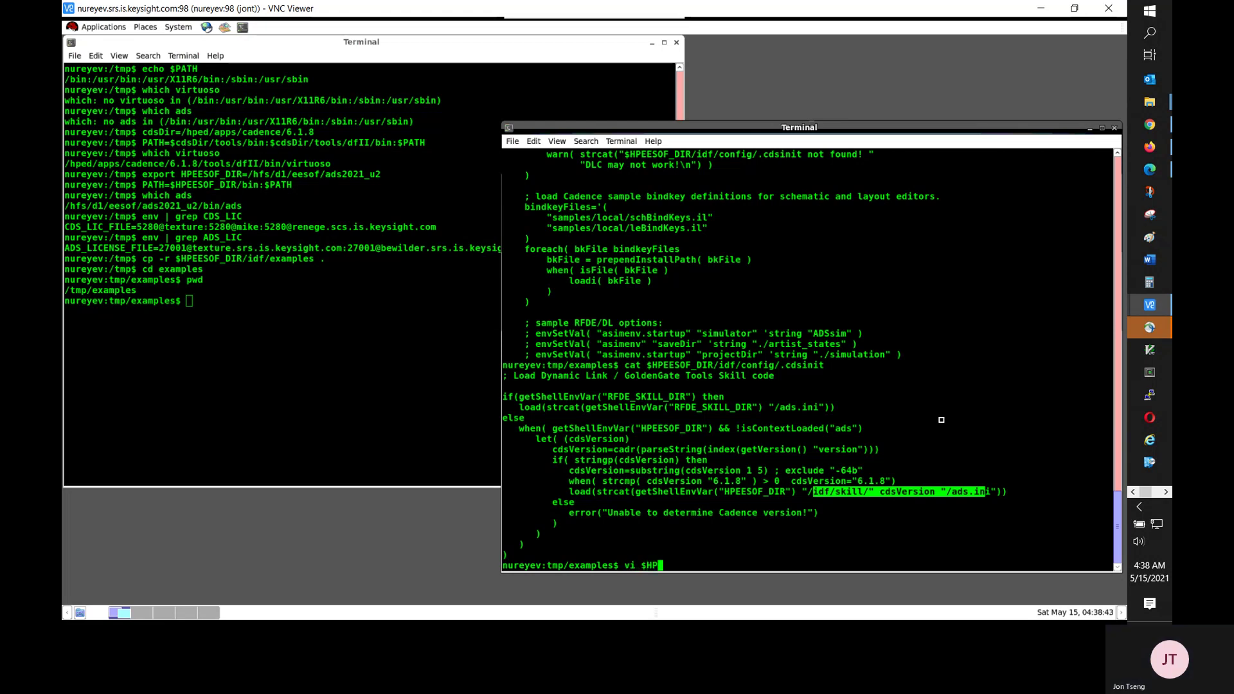
pyautogui.write('EESOF_DIR/idf/skill/')
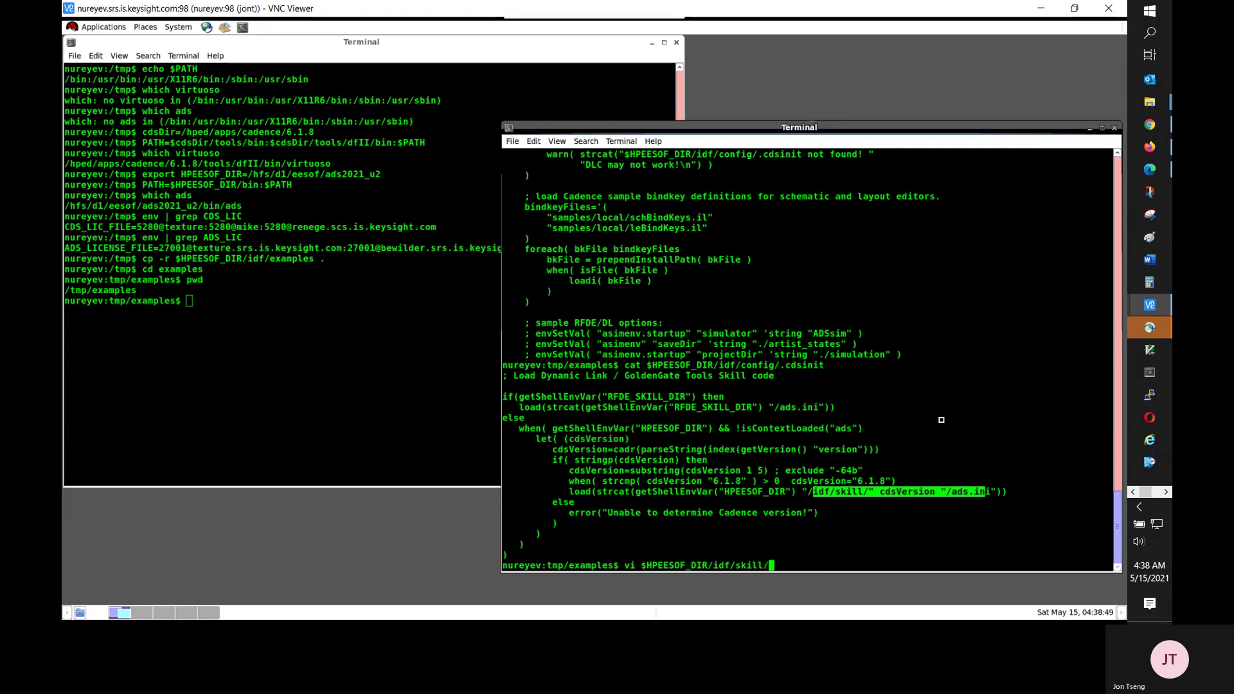
pyautogui.write('6.1.8/adsini')
pyautogui.press('Left')
pyautogui.press('Left')
pyautogui.press('Left')
pyautogui.write('.')
pyautogui.press('Right')
pyautogui.press('Right')
pyautogui.press('Right')
pyautogui.press('Return')
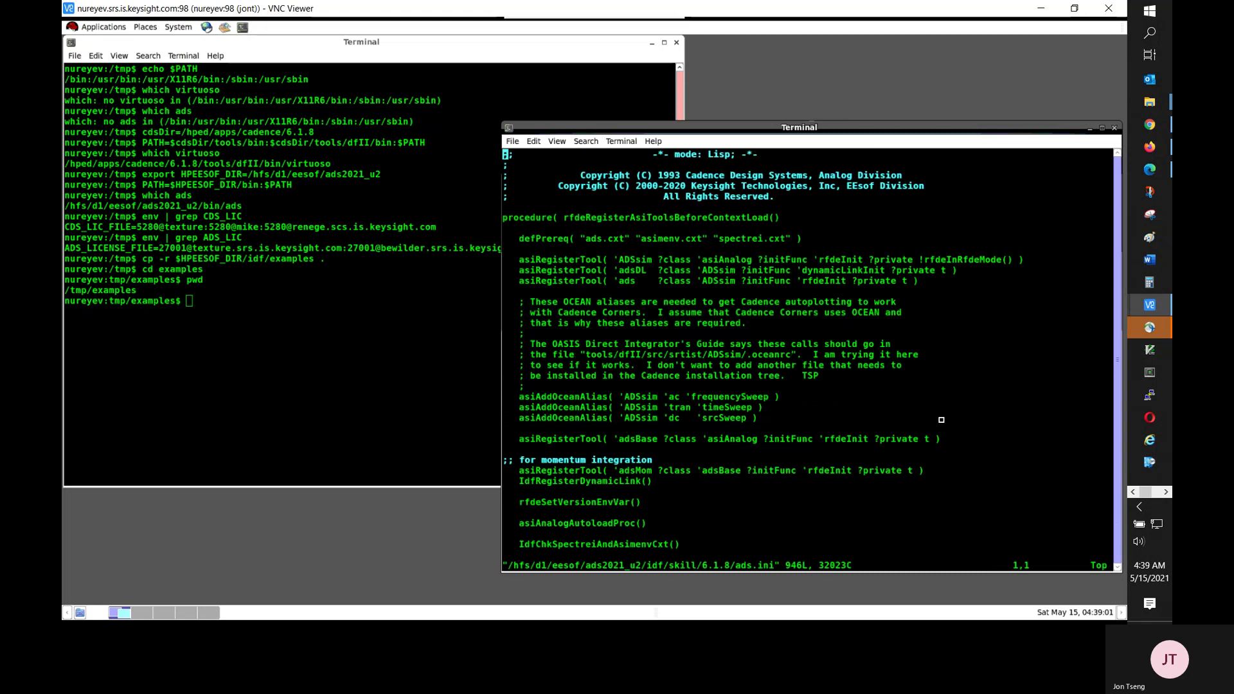
# Step: Search for 'load' and find the 64bit/ads.cxt load for 6.1.8 near the file end
pyautogui.write('/load')
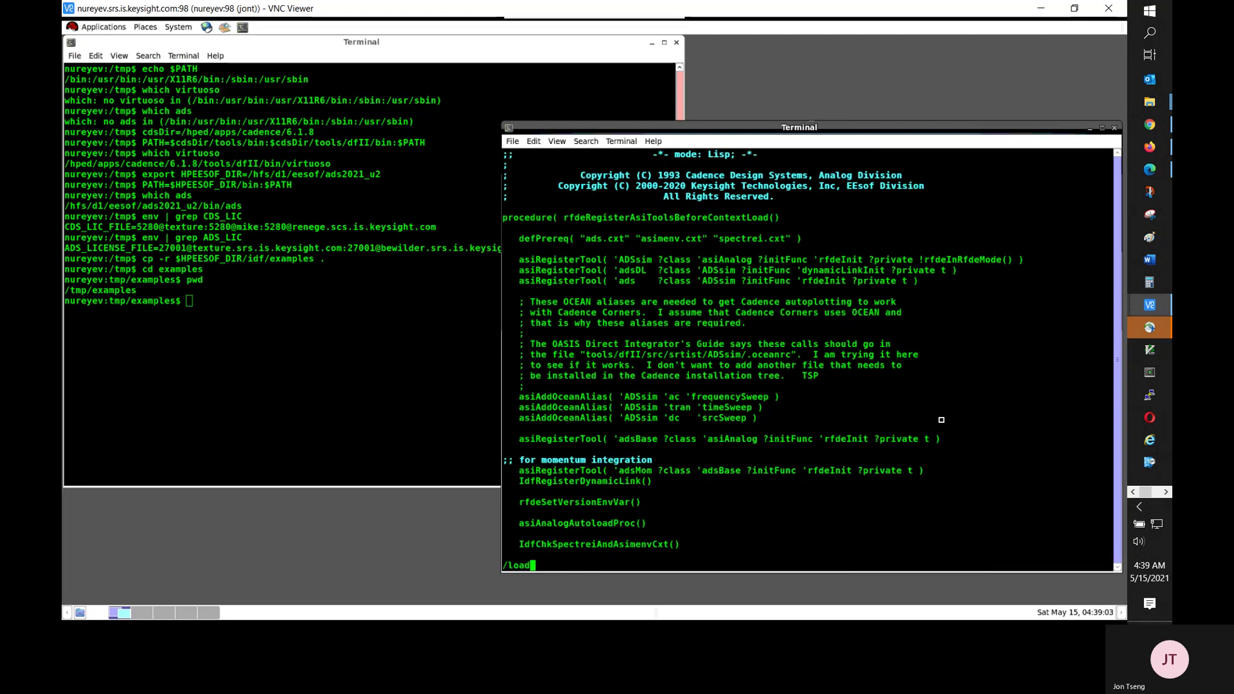
pyautogui.press('Return')
pyautogui.press('n')
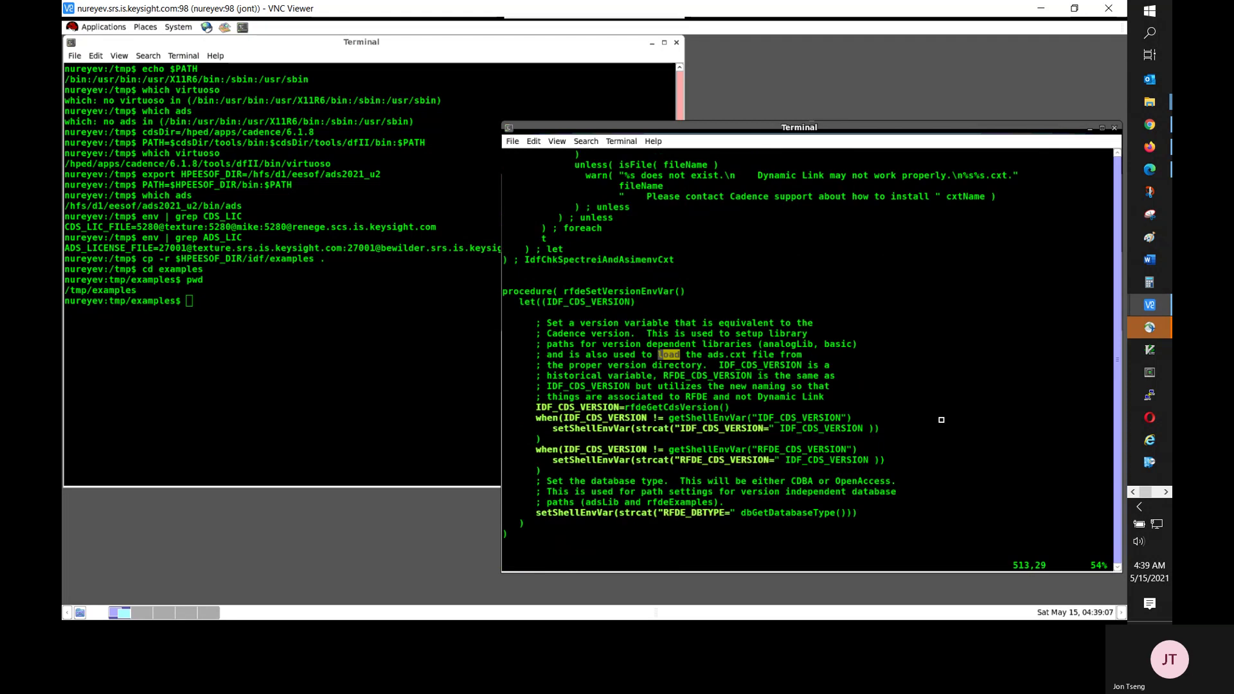
pyautogui.press('n')
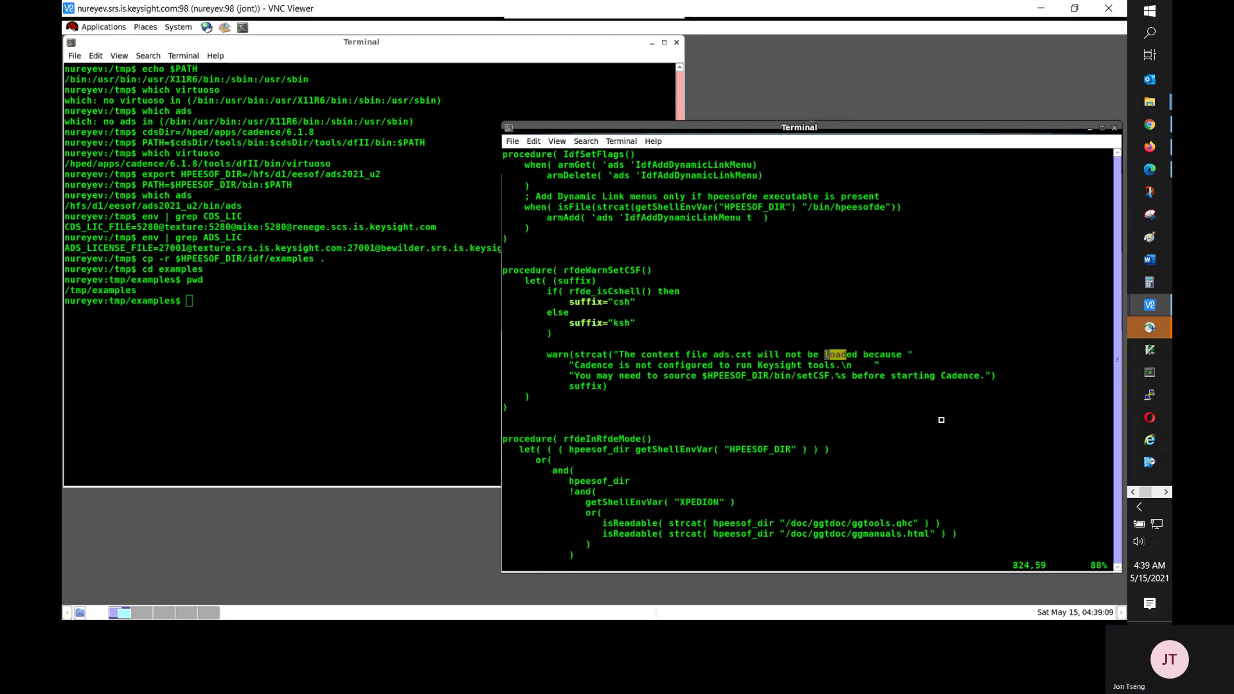
pyautogui.press('n')
pyautogui.press('n')
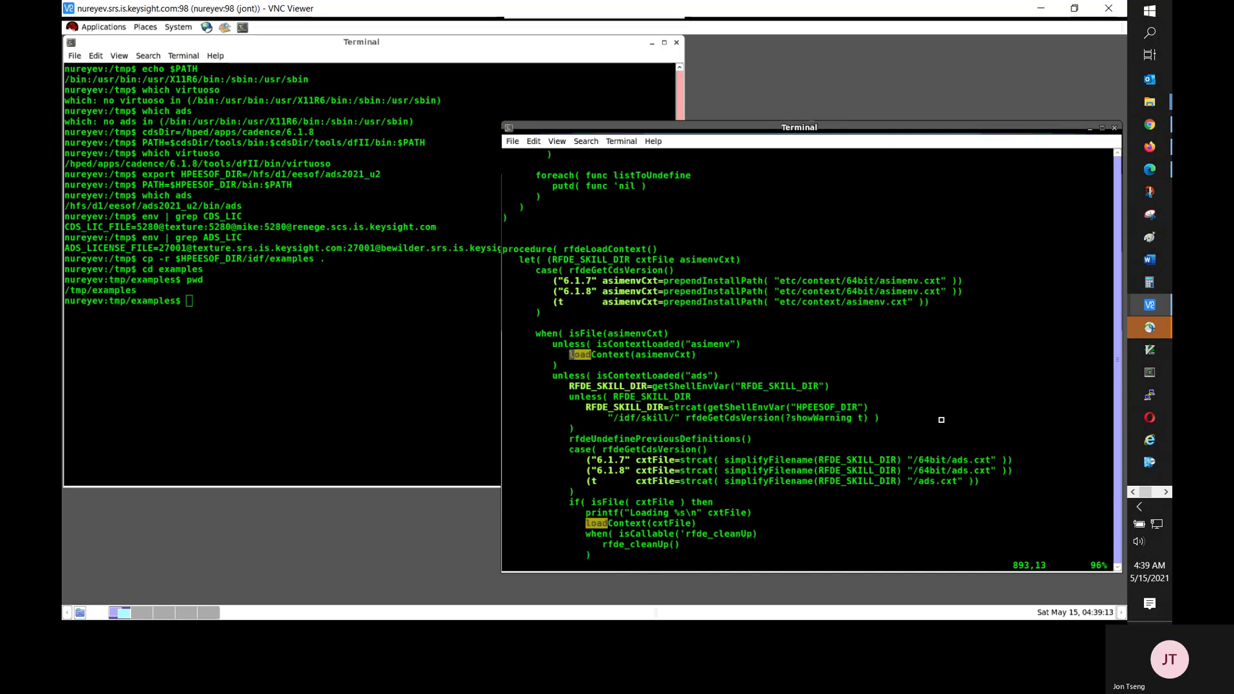
pyautogui.hotkey('shift', 'g')
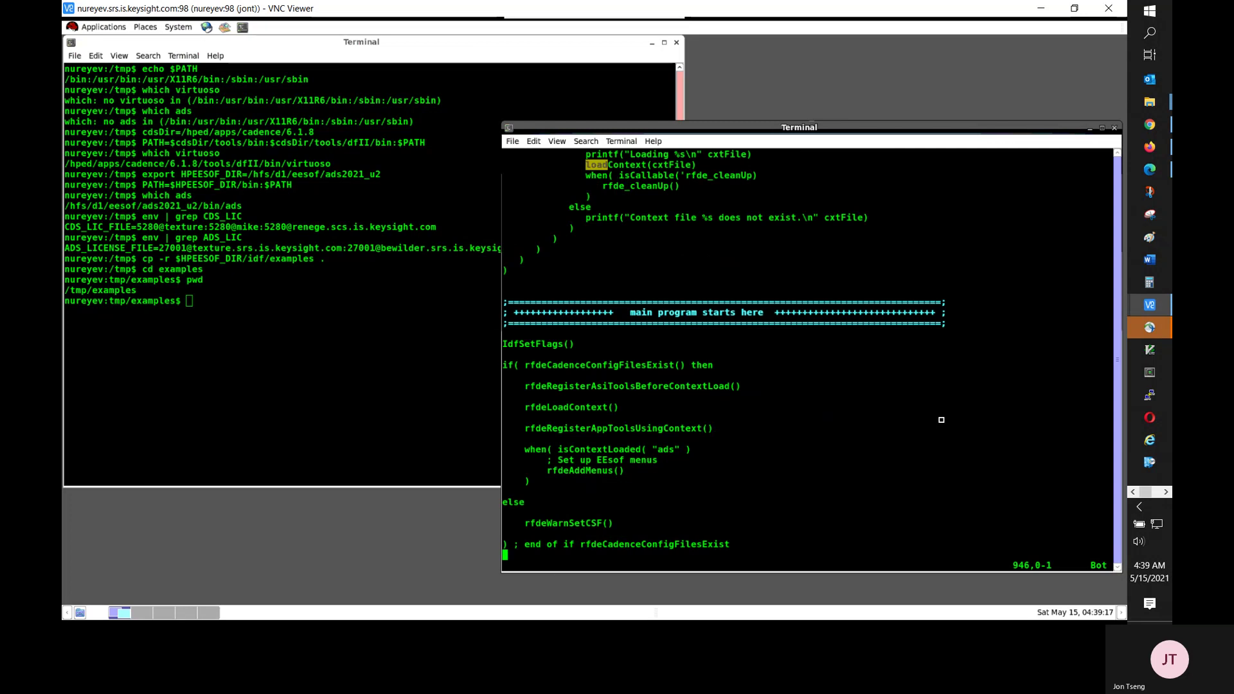
pyautogui.press('Up')
pyautogui.press('Up')
pyautogui.press('Up')
pyautogui.press('Up')
pyautogui.press('Up')
pyautogui.press('Up')
pyautogui.press('Up')
pyautogui.press('Up')
pyautogui.press('Up')
pyautogui.press('Up')
pyautogui.press('Up')
pyautogui.press('Up')
pyautogui.press('Up')
pyautogui.press('Up')
pyautogui.press('Up')
pyautogui.press('Up')
pyautogui.press('Up')
pyautogui.press('Up')
pyautogui.press('Up')
pyautogui.press('Up')
pyautogui.press('Up')
pyautogui.press('Up')
pyautogui.press('Up')
pyautogui.press('Up')
pyautogui.press('Up')
pyautogui.press('Up')
pyautogui.press('Up')
pyautogui.press('Up')
pyautogui.press('Up')
pyautogui.press('Up')
pyautogui.press('Up')
pyautogui.press('Up')
pyautogui.press('Up')
pyautogui.press('Up')
pyautogui.press('Up')
pyautogui.press('Up')
pyautogui.press('Up')
pyautogui.press('Up')
pyautogui.press('Up')
pyautogui.press('Up')
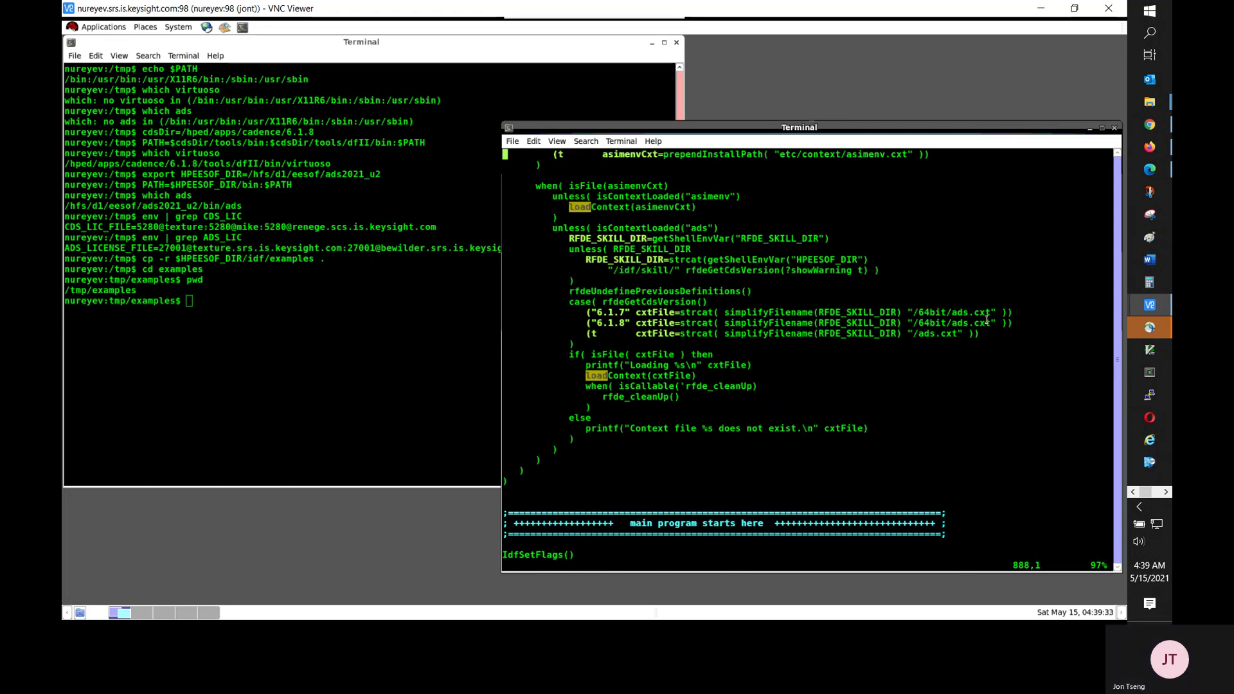
pyautogui.moveTo(990, 321); pyautogui.dragTo(885, 322)
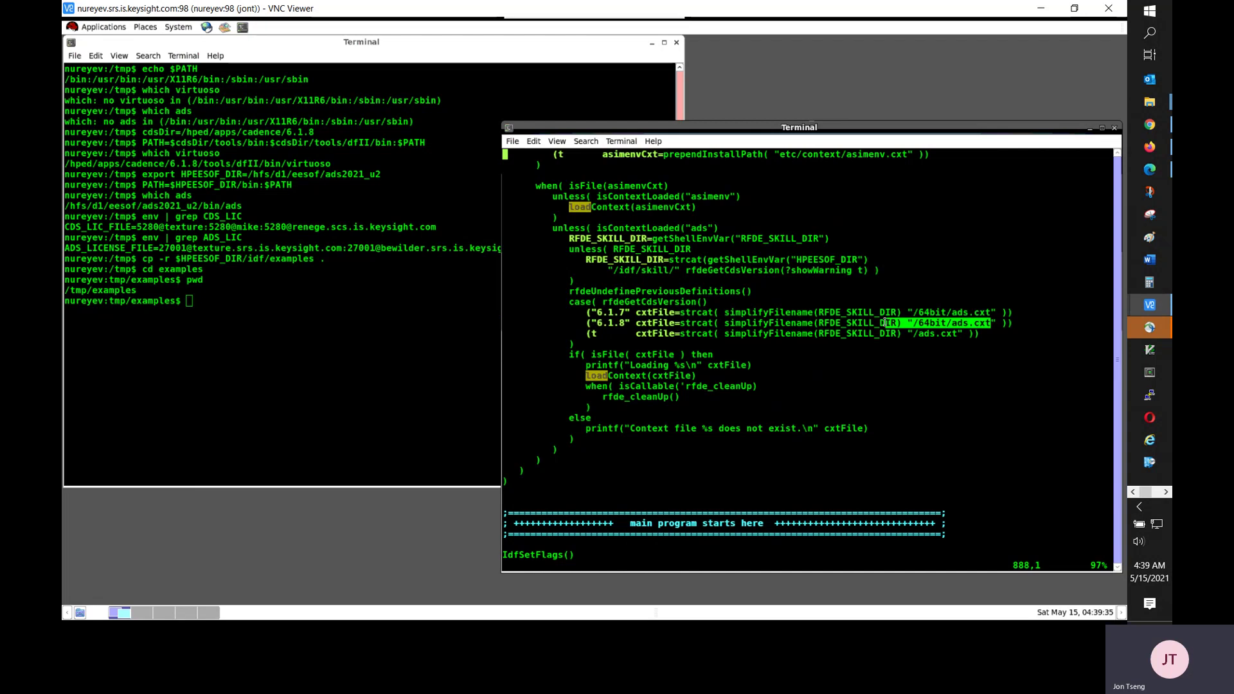
pyautogui.click(887, 331)
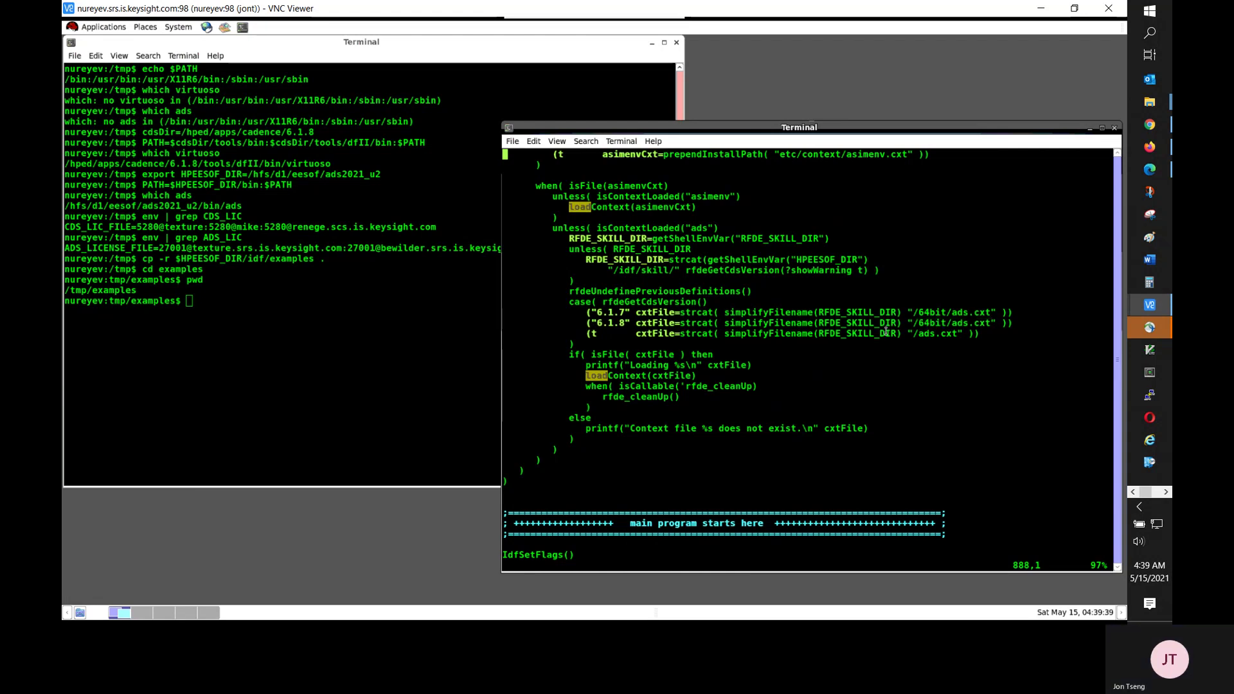
# Step: Quit vi with :q and return to the shell
pyautogui.write(':Q')
pyautogui.press('Return')
pyautogui.write(':q')
pyautogui.press('Return')
pyautogui.write('/')
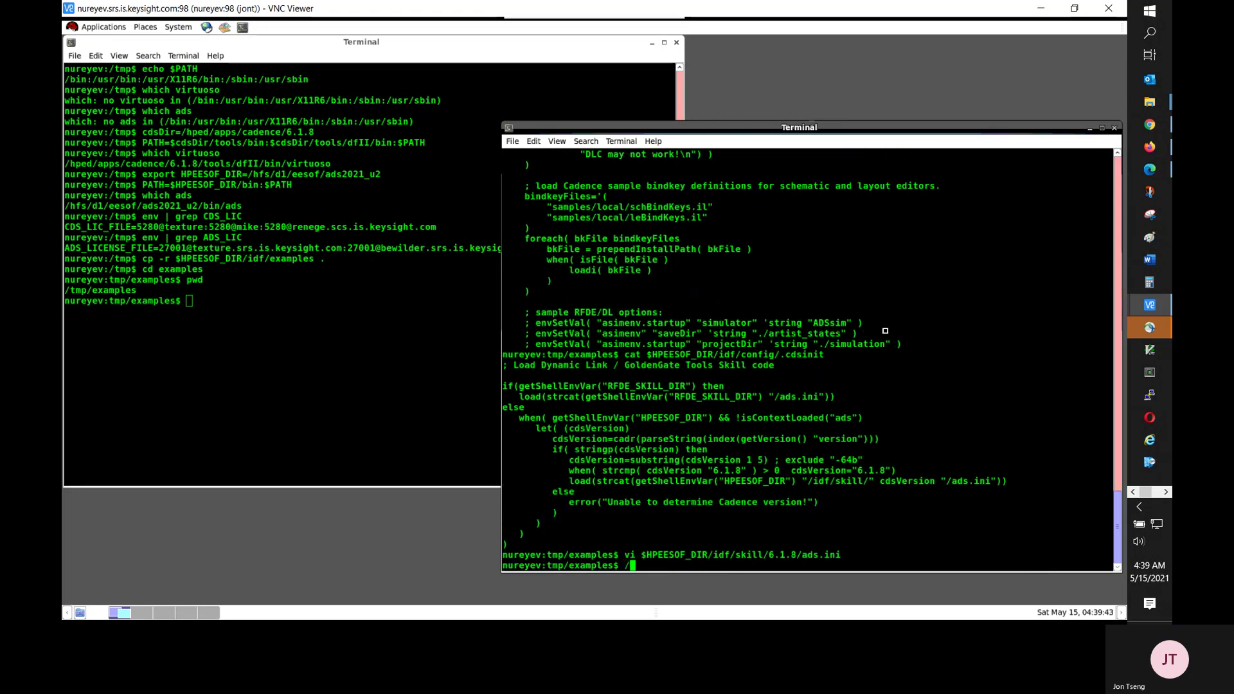
pyautogui.press('BackSpace')
# Step: List the 6.1.8 skill folder recursively with ls -lR
pyautogui.press('Up')
pyautogui.press('Home')
pyautogui.press('Delete')
pyautogui.press('Delete')
pyautogui.write('ls')
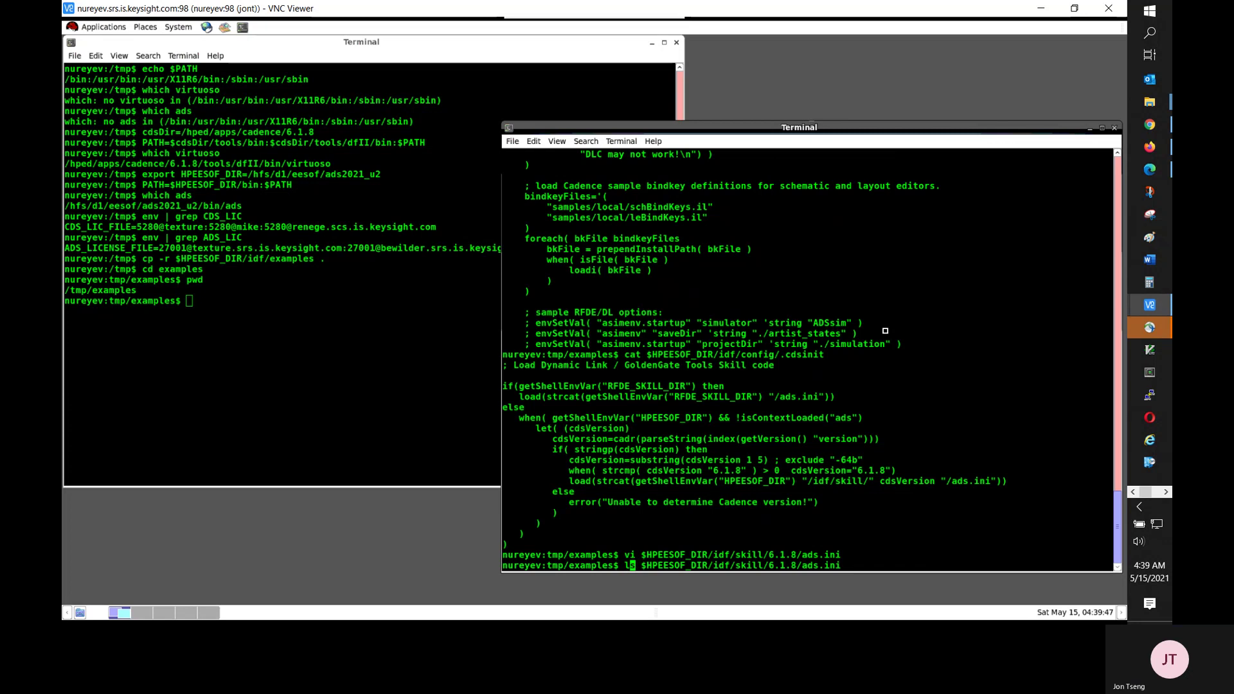
pyautogui.press('Right')
pyautogui.press('Right')
pyautogui.press('Right')
pyautogui.press('Right')
pyautogui.press('Right')
pyautogui.press('Right')
pyautogui.press('Right')
pyautogui.press('Right')
pyautogui.press('Right')
pyautogui.press('Right')
pyautogui.press('Right')
pyautogui.press('Right')
pyautogui.press('Right')
pyautogui.press('Right')
pyautogui.press('Right')
pyautogui.press('Right')
pyautogui.press('Right')
pyautogui.press('Right')
pyautogui.press('Right')
pyautogui.press('Right')
pyautogui.press('Right')
pyautogui.press('Right')
pyautogui.press('Right')
pyautogui.press('BackSpace')
pyautogui.hotkey('ctrl', 'k')
pyautogui.press('Left')
pyautogui.press('Left')
pyautogui.press('Left')
pyautogui.press('Left')
pyautogui.press('Left')
pyautogui.press('Left')
pyautogui.press('Left')
pyautogui.press('Left')
pyautogui.press('Left')
pyautogui.press('Left')
pyautogui.press('Left')
pyautogui.press('Left')
pyautogui.press('Left')
pyautogui.press('Left')
pyautogui.press('Left')
pyautogui.press('Left')
pyautogui.press('Left')
pyautogui.press('Left')
pyautogui.press('Left')
pyautogui.press('Left')
pyautogui.press('Right')
pyautogui.write('-l')
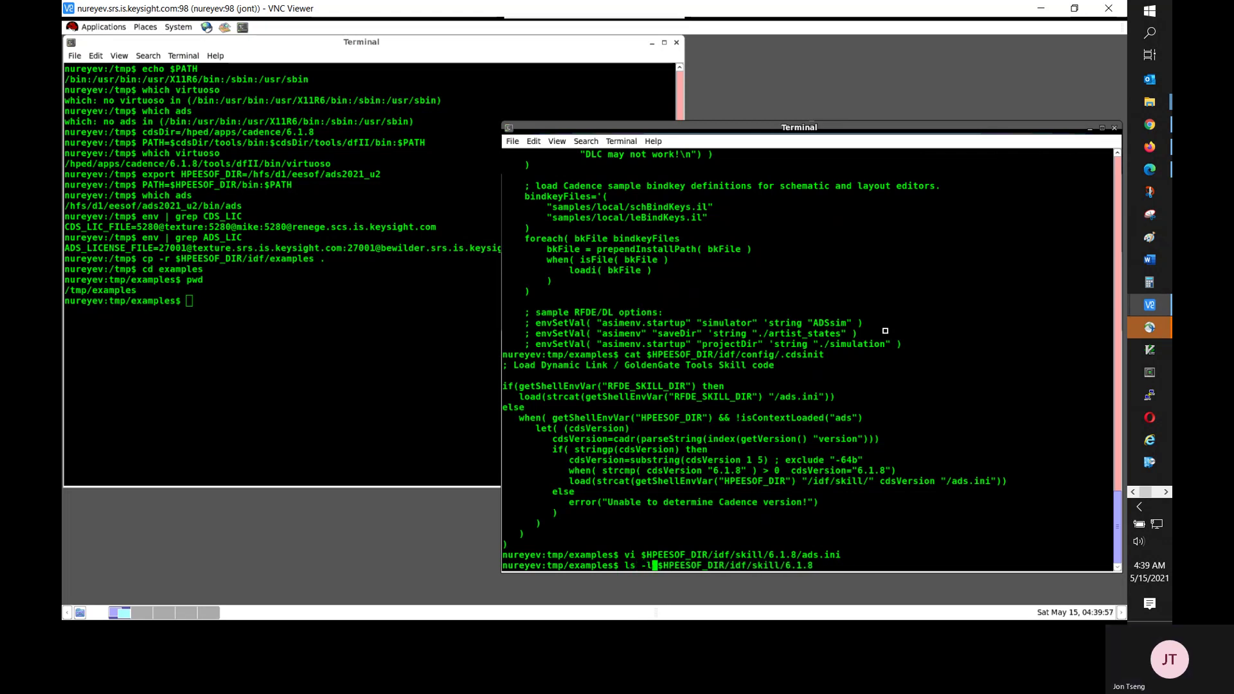
pyautogui.write('R')
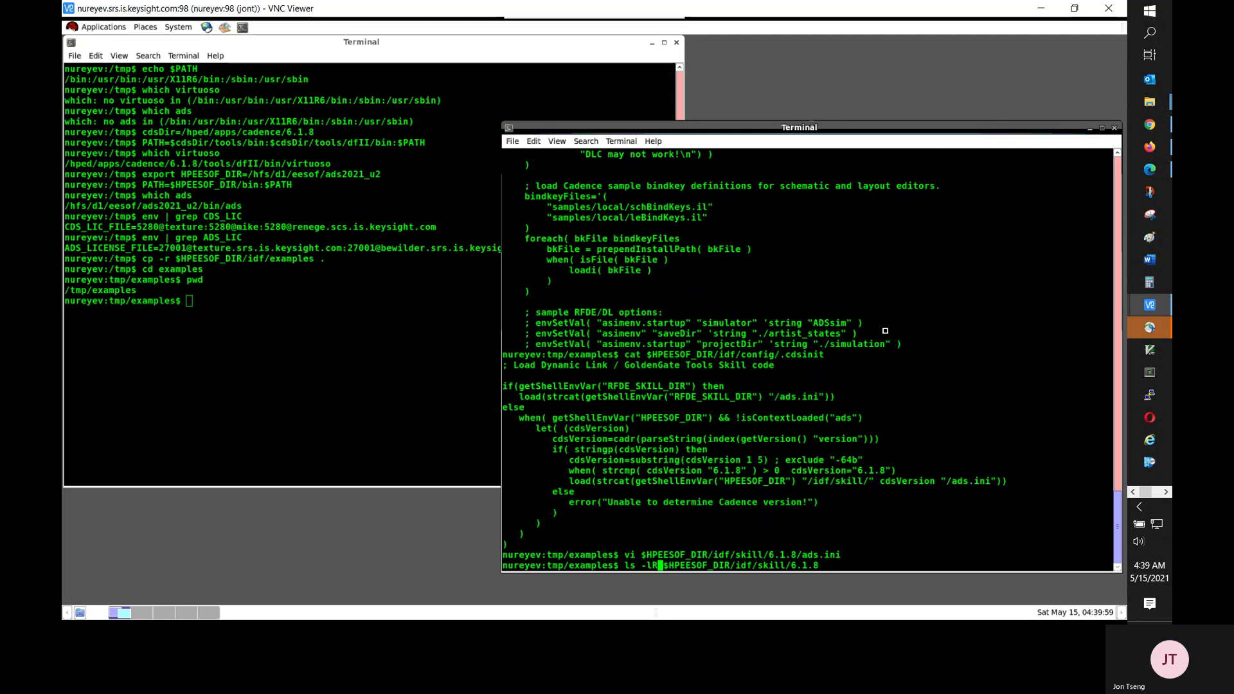
pyautogui.press('Return')
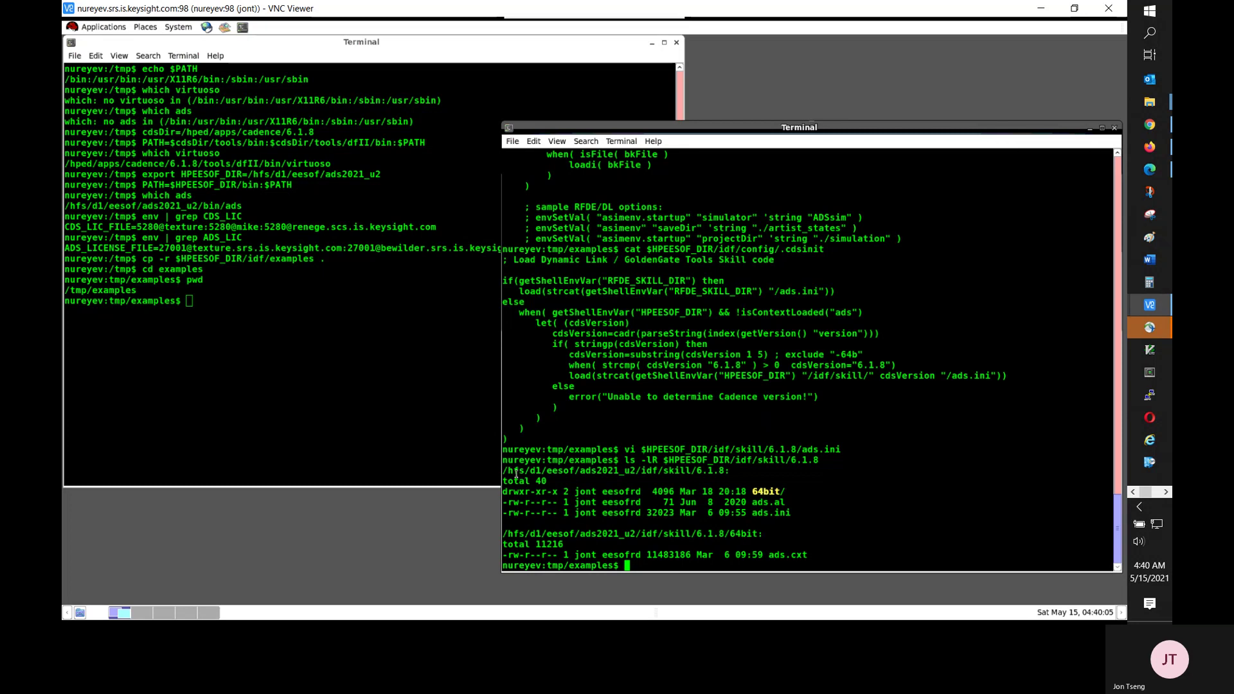
# Step: Highlight the ads.ini and 64bit ads.cxt entries, then focus the left terminal
pyautogui.moveTo(550, 496); pyautogui.dragTo(789, 514)
pyautogui.click(790, 513)
pyautogui.doubleClick(790, 556)
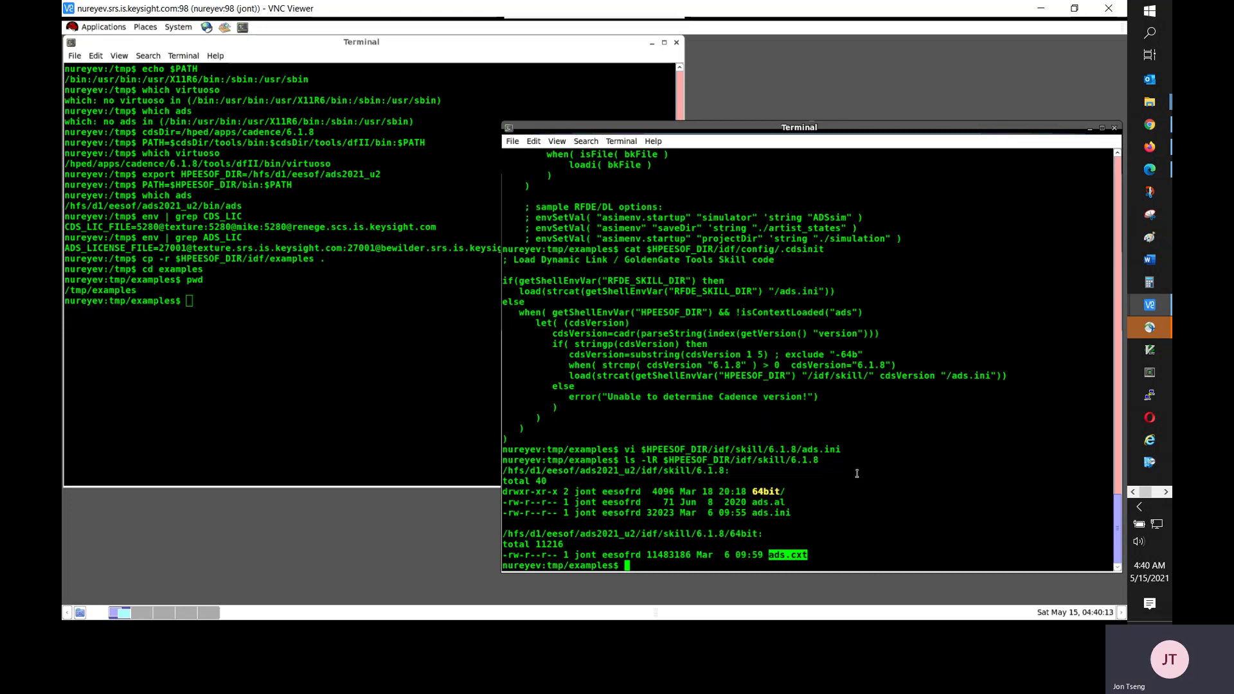
pyautogui.click(397, 350)
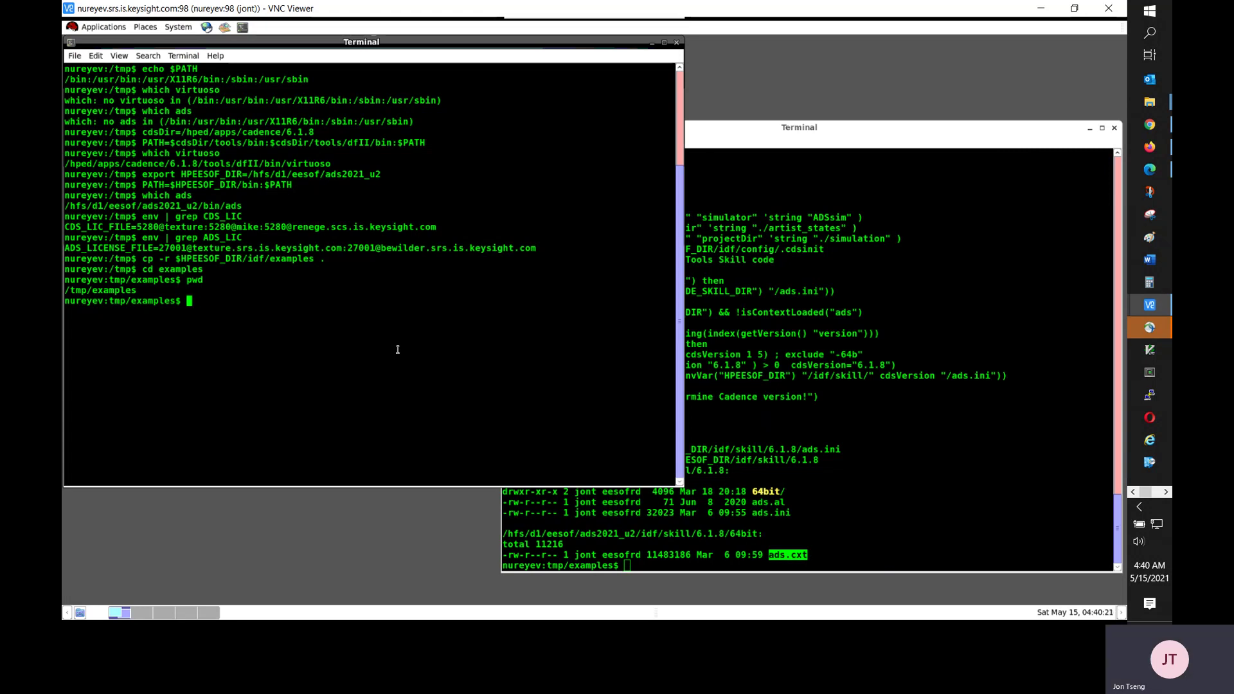
# Step: Source setCSF.ksh and highlight its CDS_LOAD_ENV=CSF output and the ads_site setup.loc line
pyautogui.write('. setC')
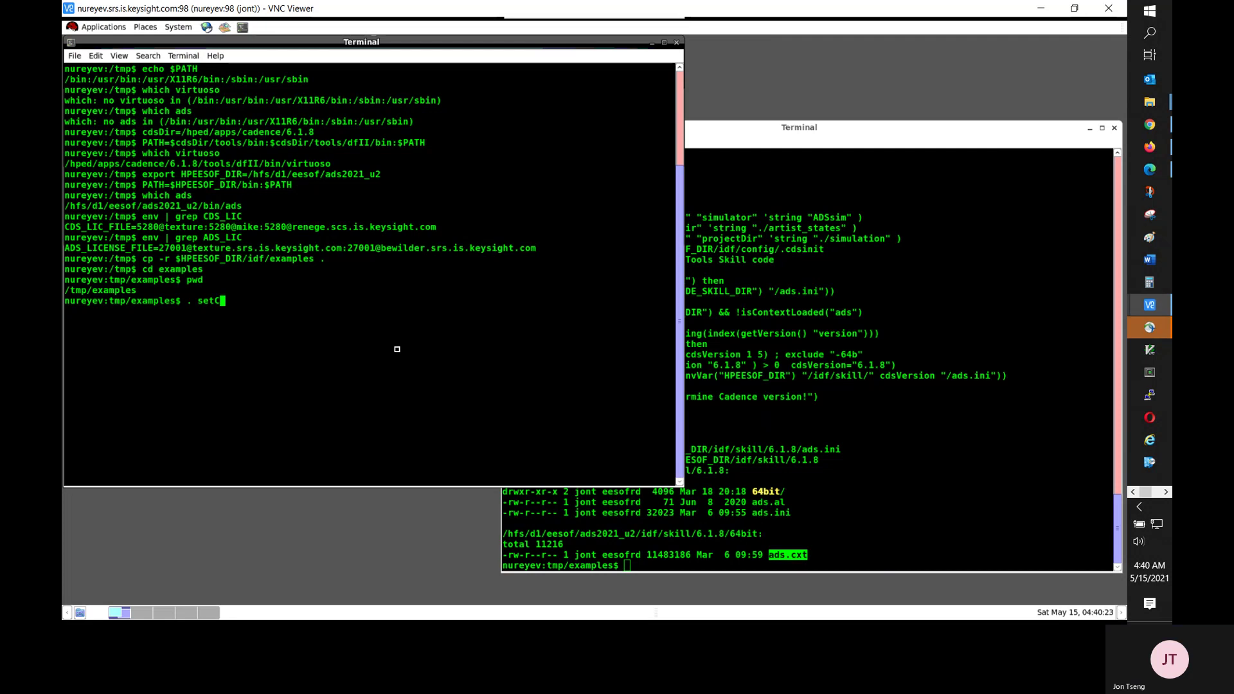
pyautogui.write('SF.ksh')
pyautogui.press('Return')
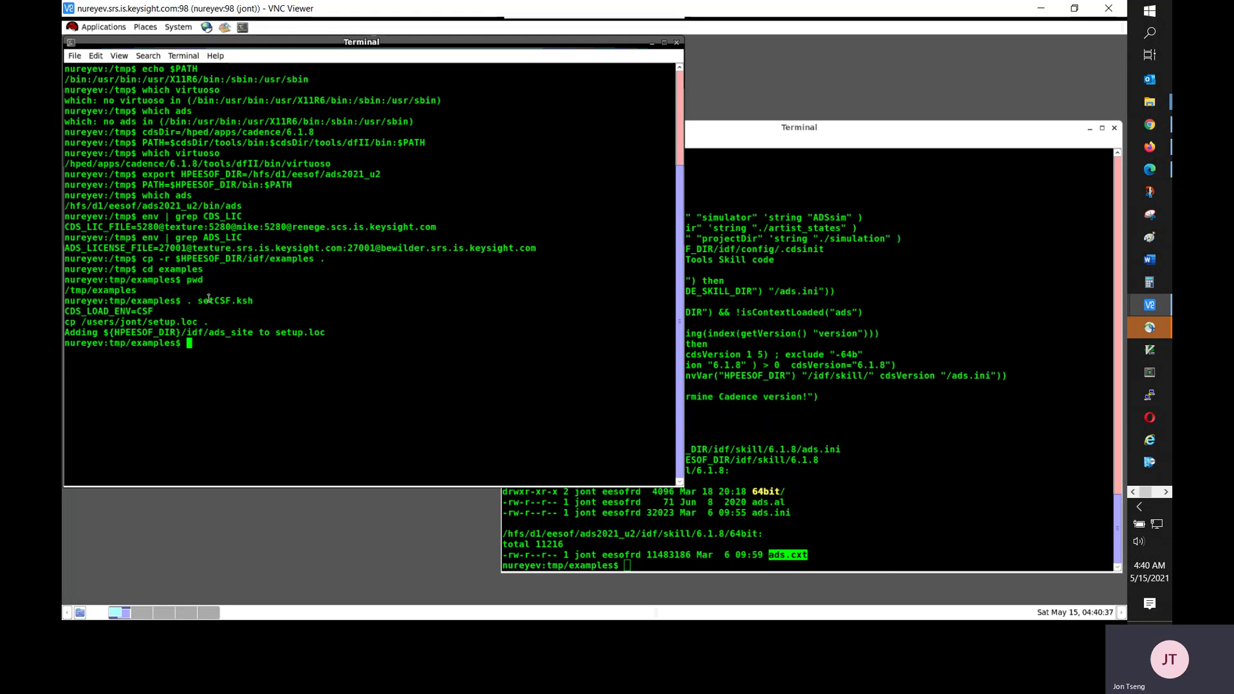
pyautogui.moveTo(204, 301); pyautogui.dragTo(253, 301)
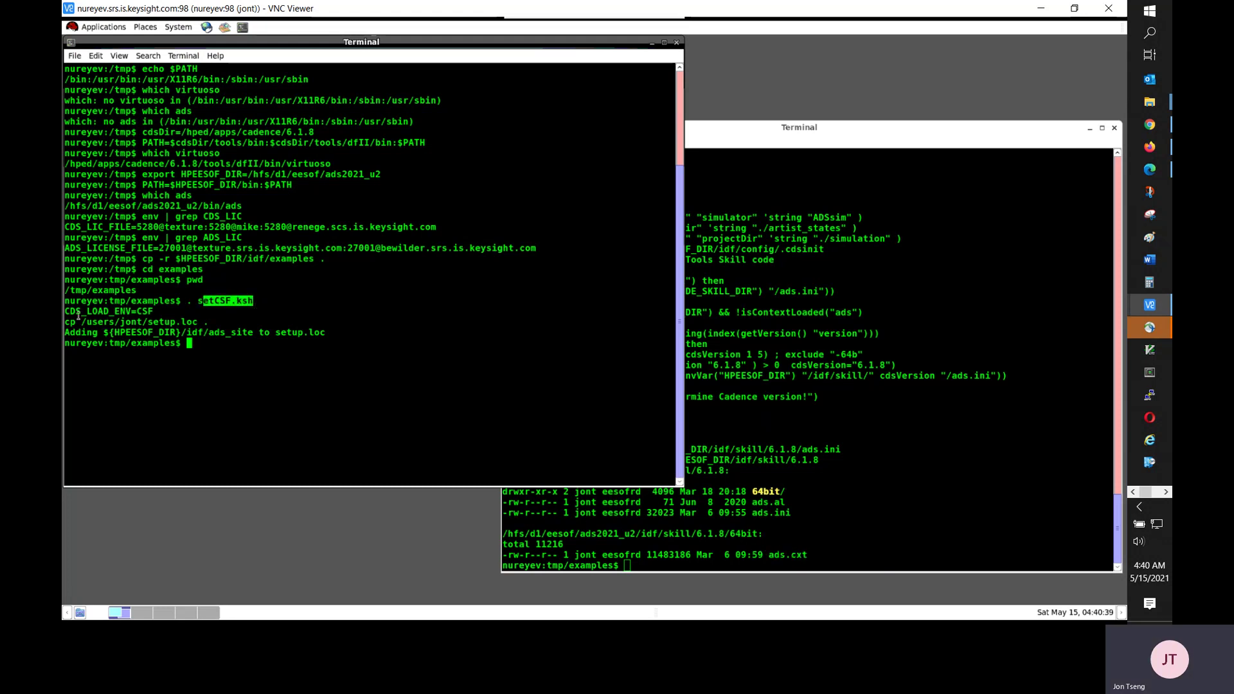
pyautogui.moveTo(70, 312); pyautogui.dragTo(157, 312)
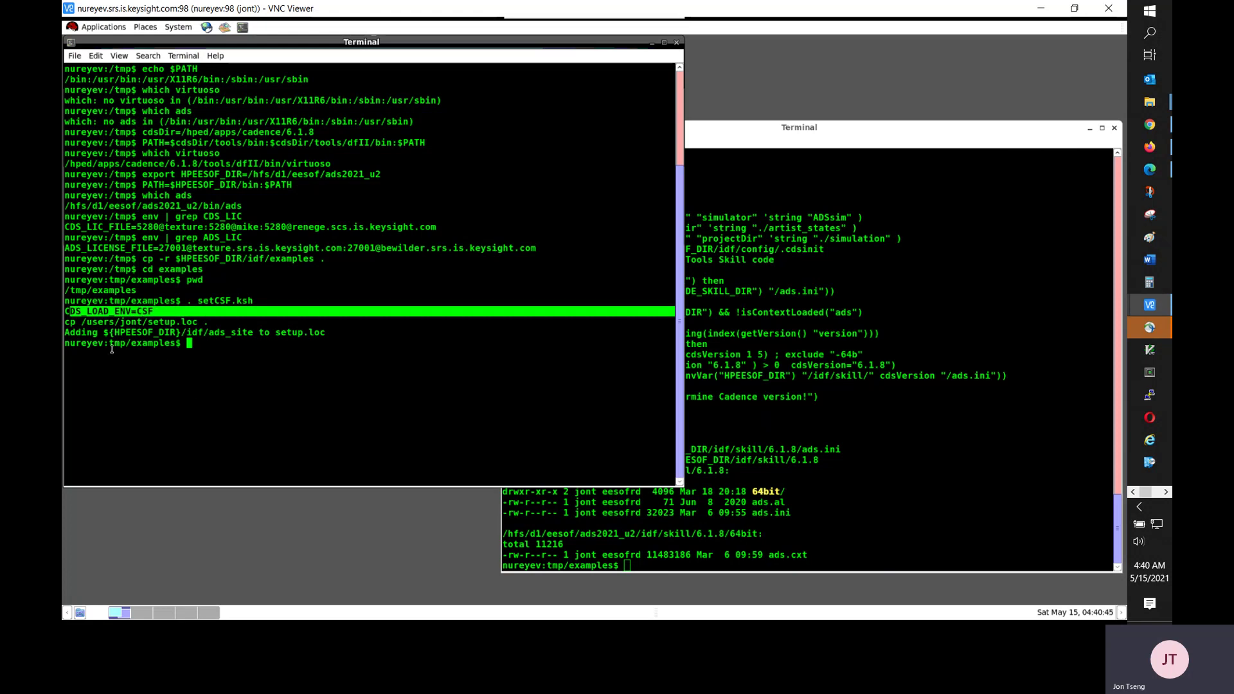
pyautogui.moveTo(71, 334); pyautogui.dragTo(205, 334)
pyautogui.click(161, 332)
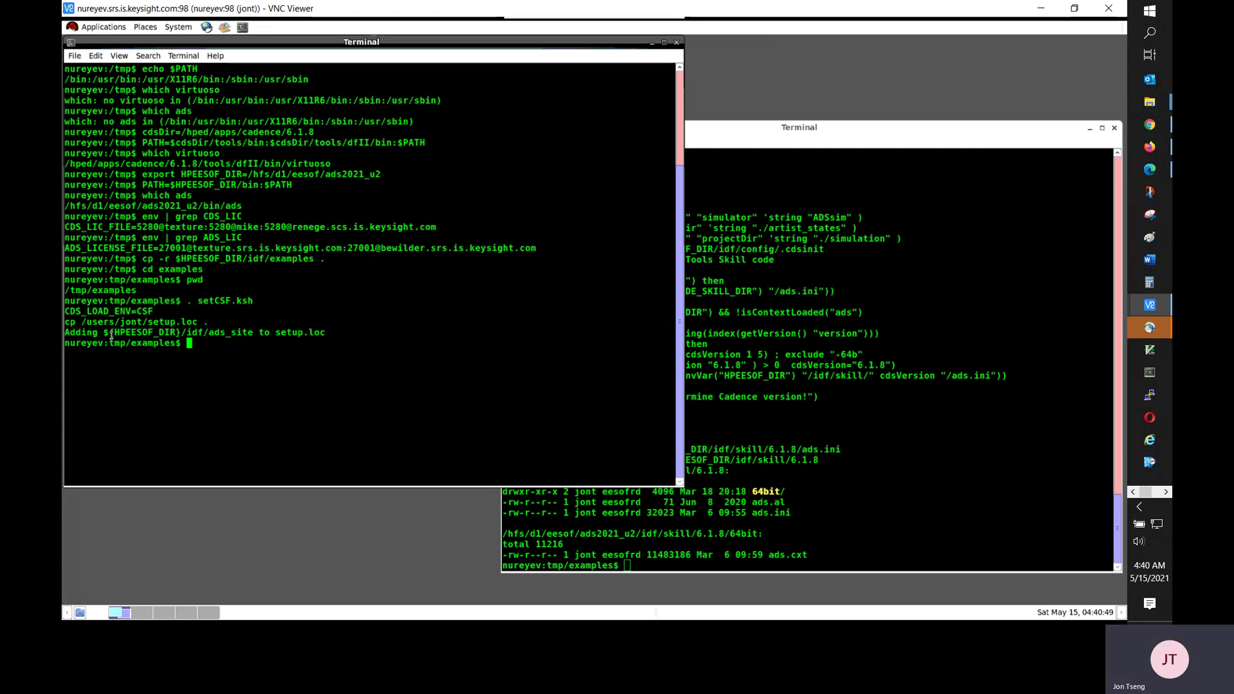
pyautogui.moveTo(113, 334); pyautogui.dragTo(247, 334)
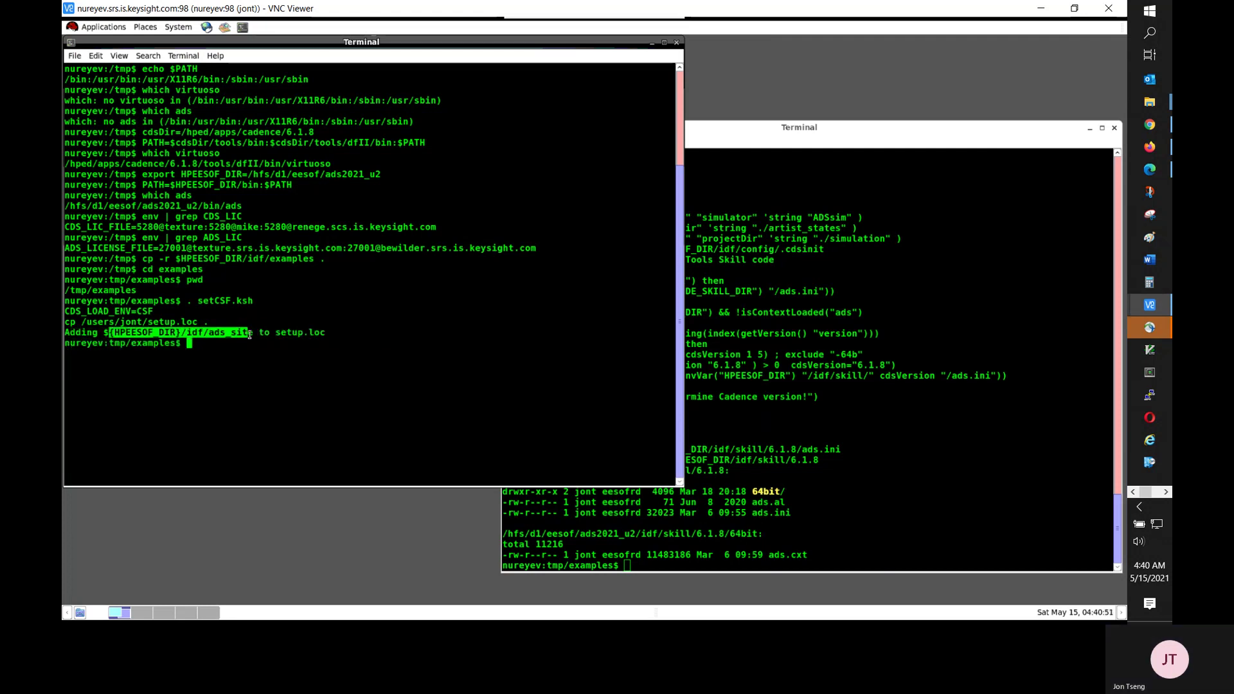
pyautogui.tripleClick(321, 337)
pyautogui.doubleClick(321, 336)
pyautogui.click(321, 337)
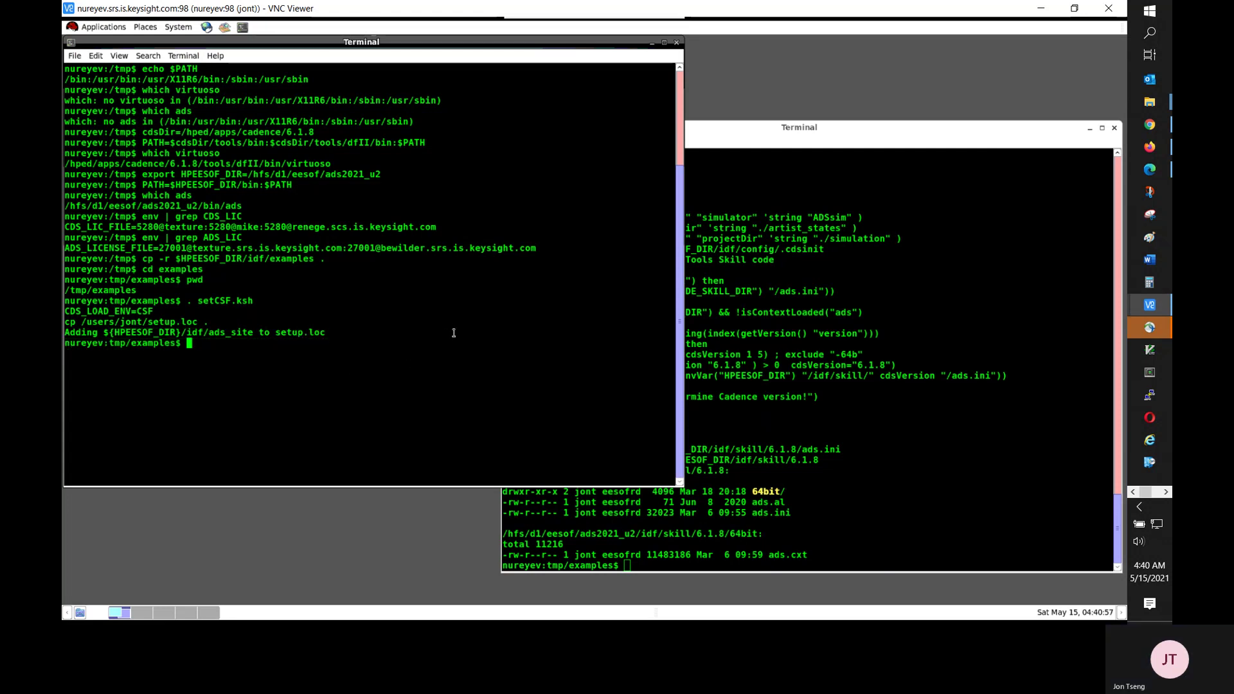
# Step: Launch Virtuoso in the background with 'virtuoso &', then raise the right terminal
pyautogui.write('virtuso')
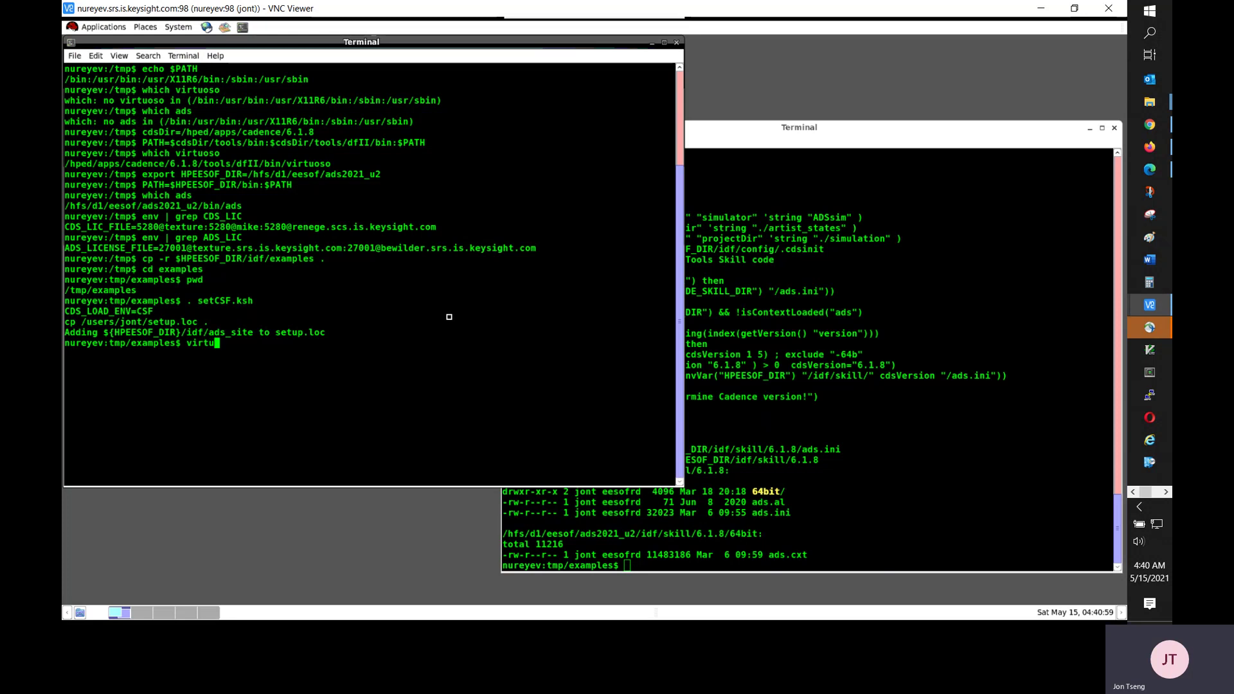
pyautogui.press('BackSpace')
pyautogui.press('BackSpace')
pyautogui.write('oso &')
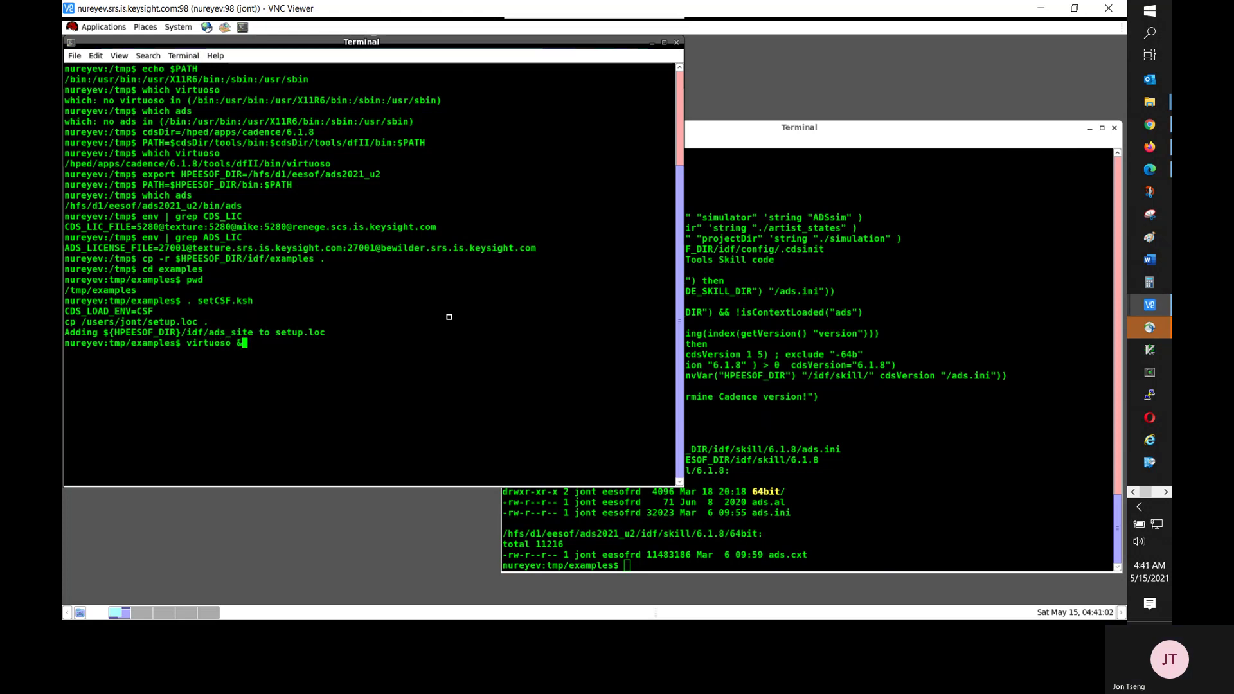
pyautogui.press('Return')
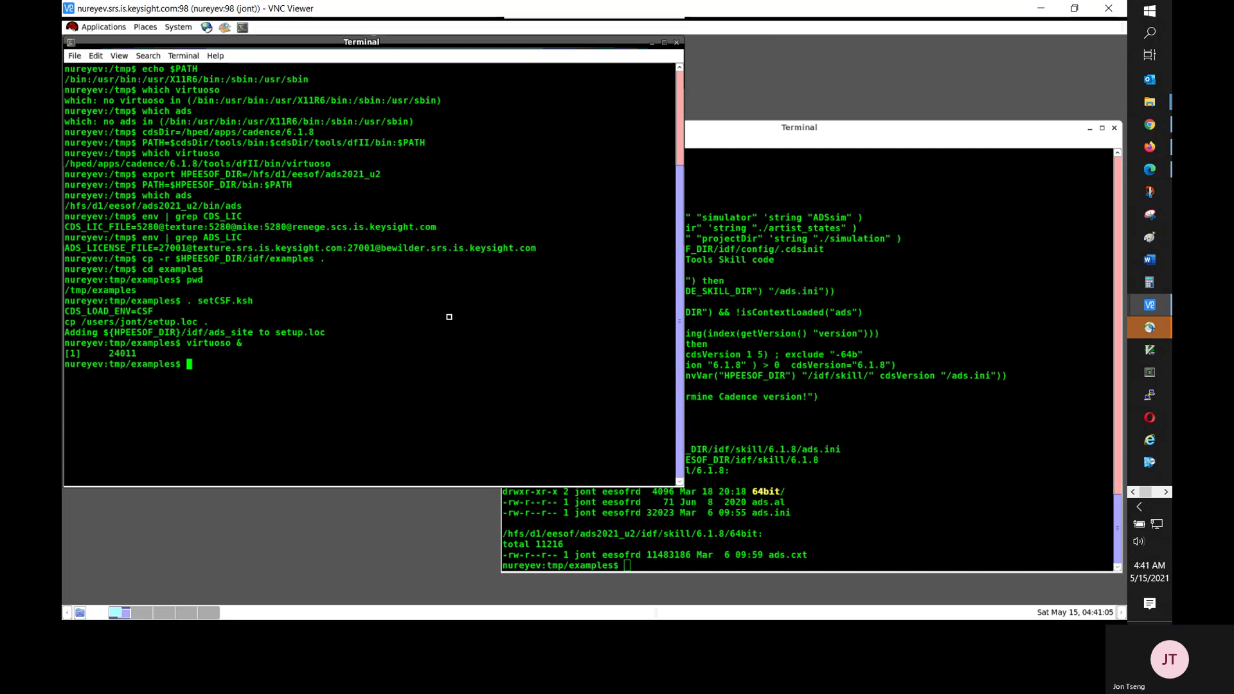
pyautogui.click(929, 395)
# Step: Open $HPEESOF_DIR/bin/setCSF.ksh in vi and highlight the configuration notes in its header
pyautogui.write('vi ')
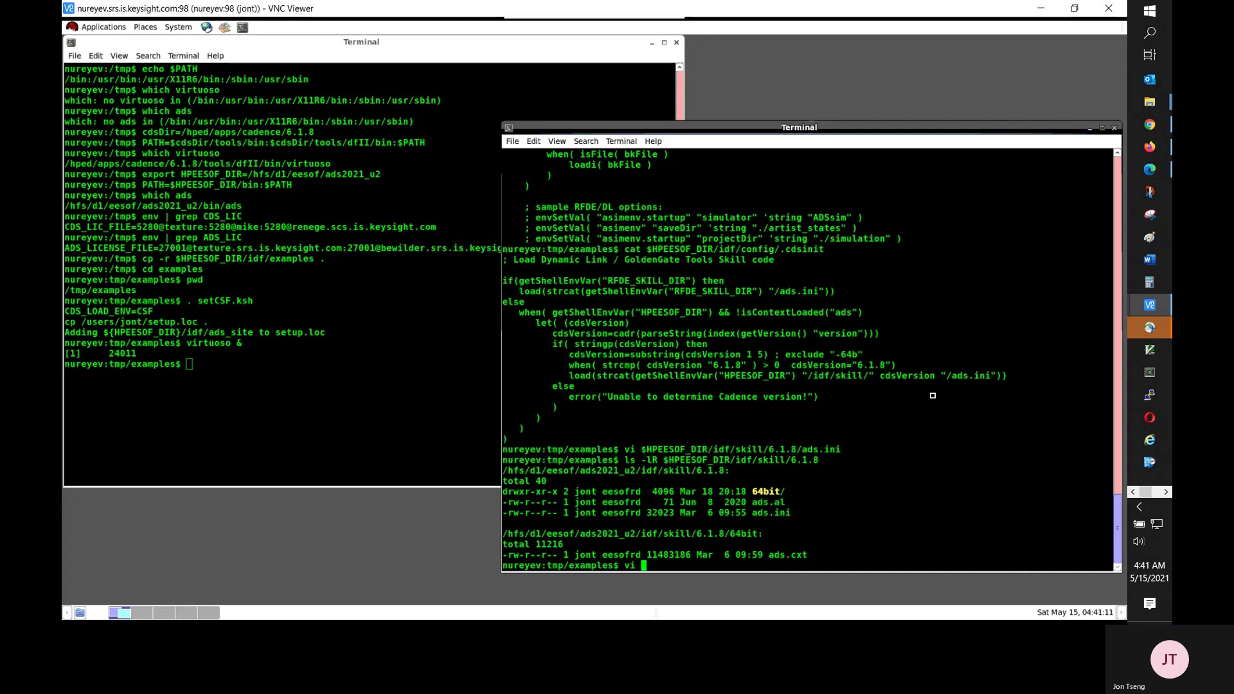
pyautogui.write('$HPEESOF_DIR/bin/set')
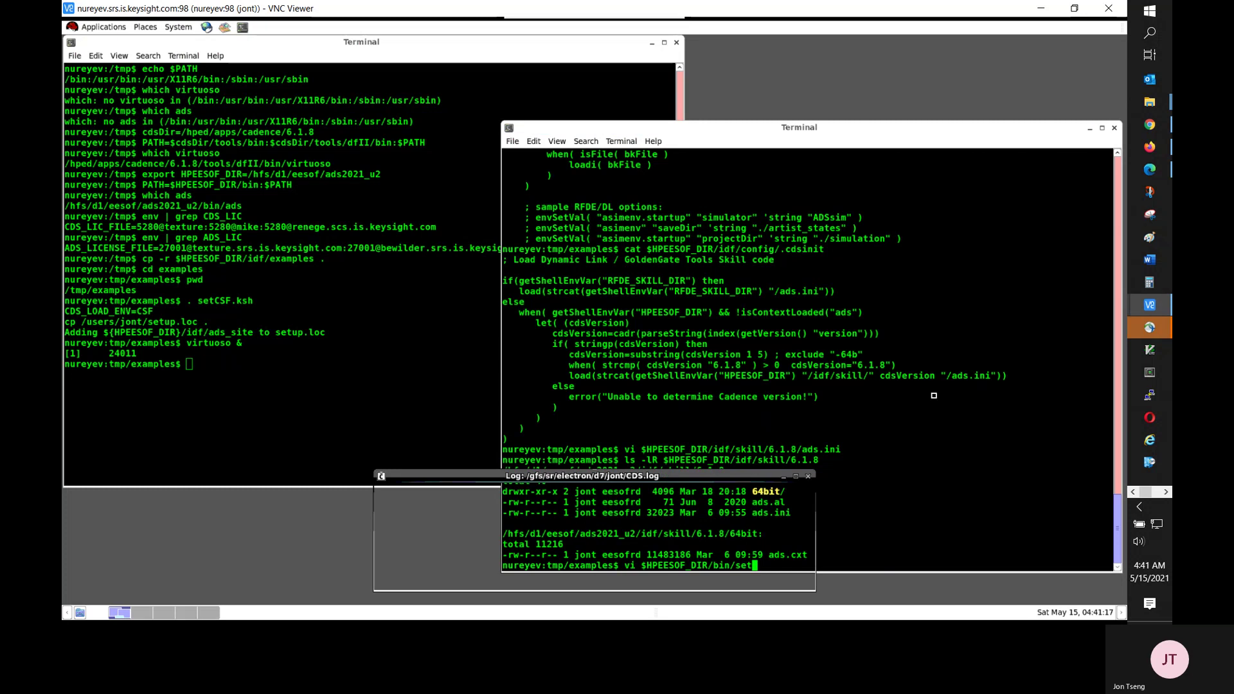
pyautogui.click(929, 143)
pyautogui.write('C')
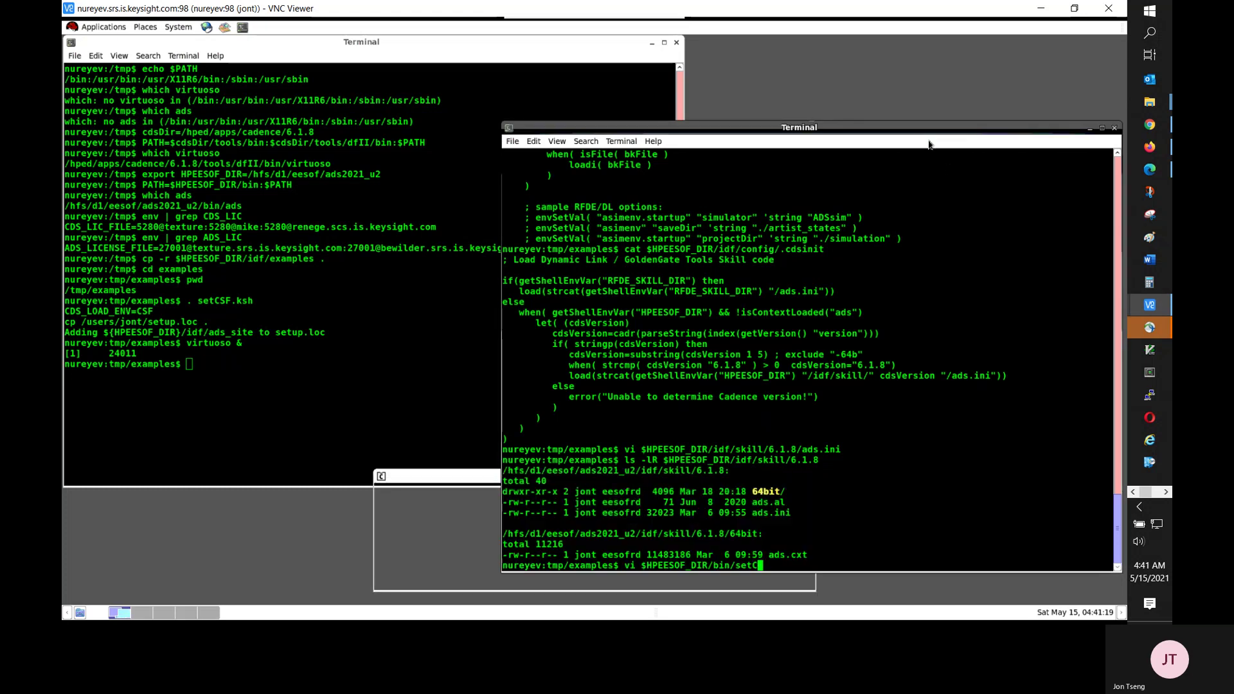
pyautogui.write('SF.ksh')
pyautogui.press('Return')
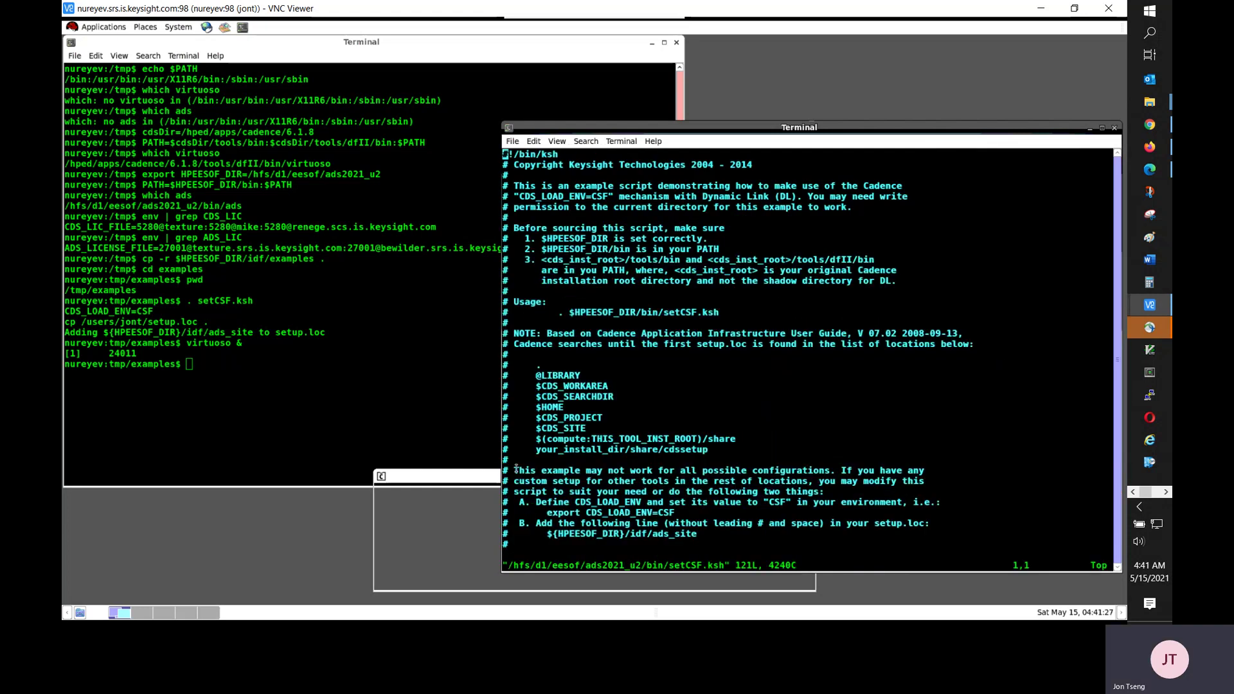
pyautogui.moveTo(514, 470); pyautogui.dragTo(850, 535)
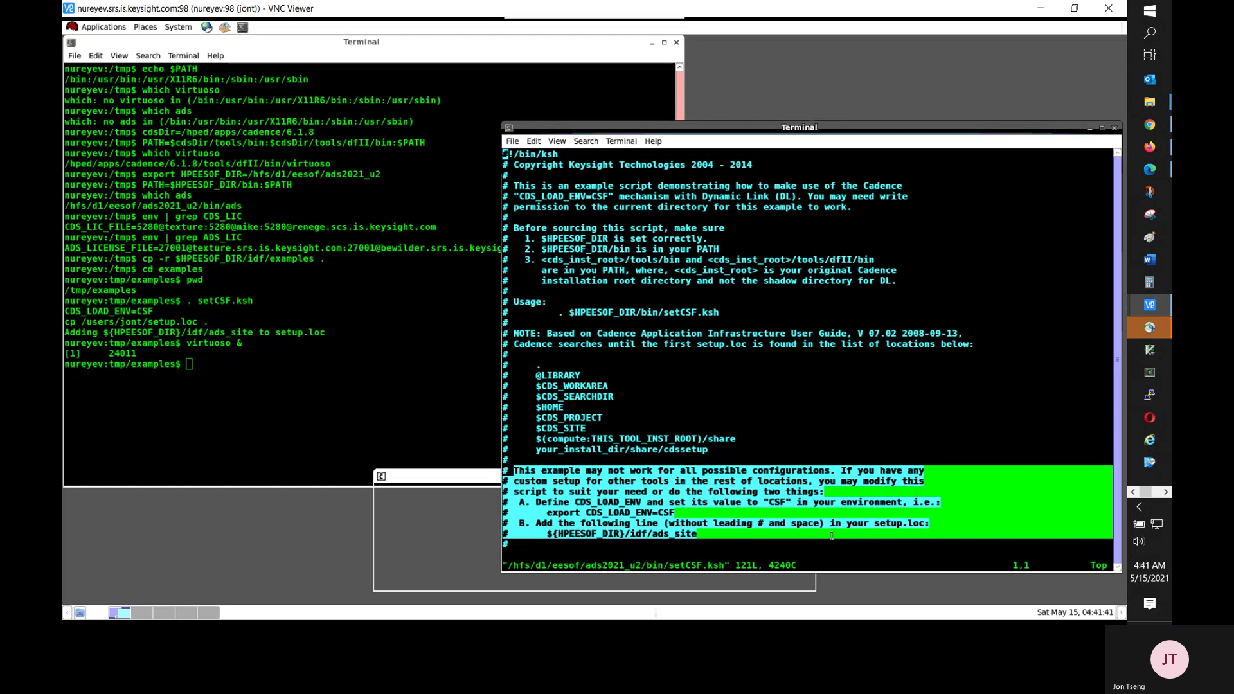
pyautogui.click(718, 555)
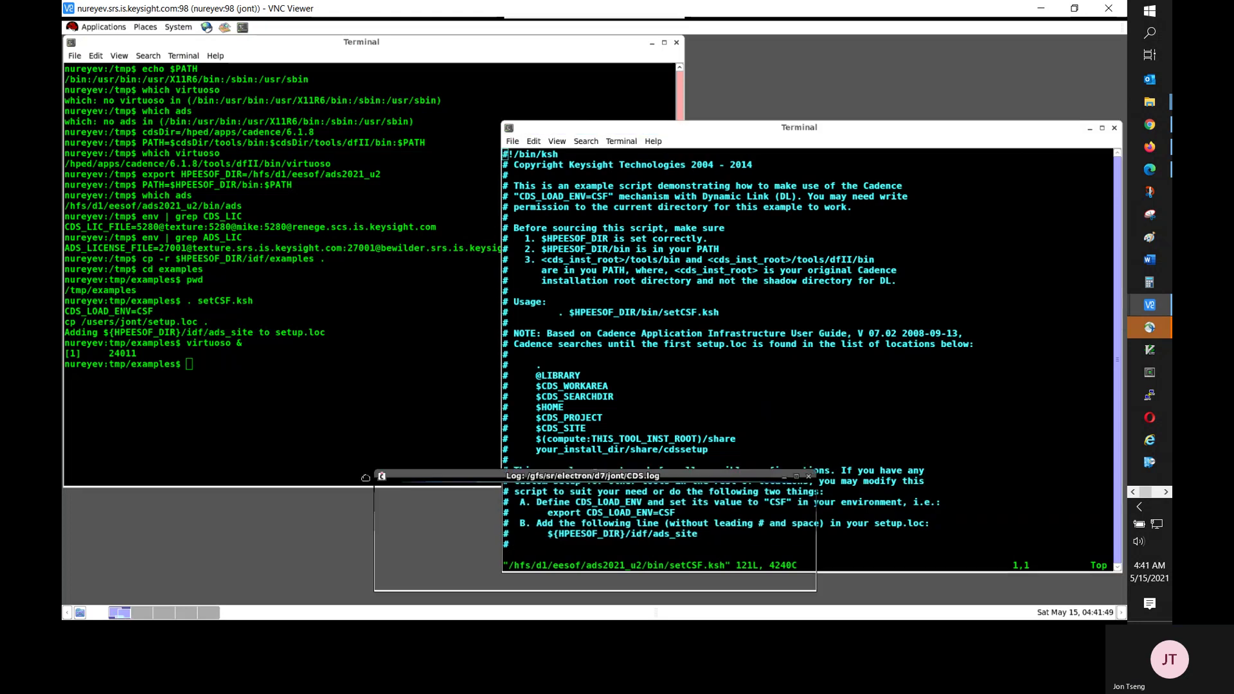
# Step: Move the CDS.log window to the bottom-left, scroll through setCSF.ksh, and quit vi with :q
pyautogui.moveTo(365, 477); pyautogui.dragTo(185, 475)
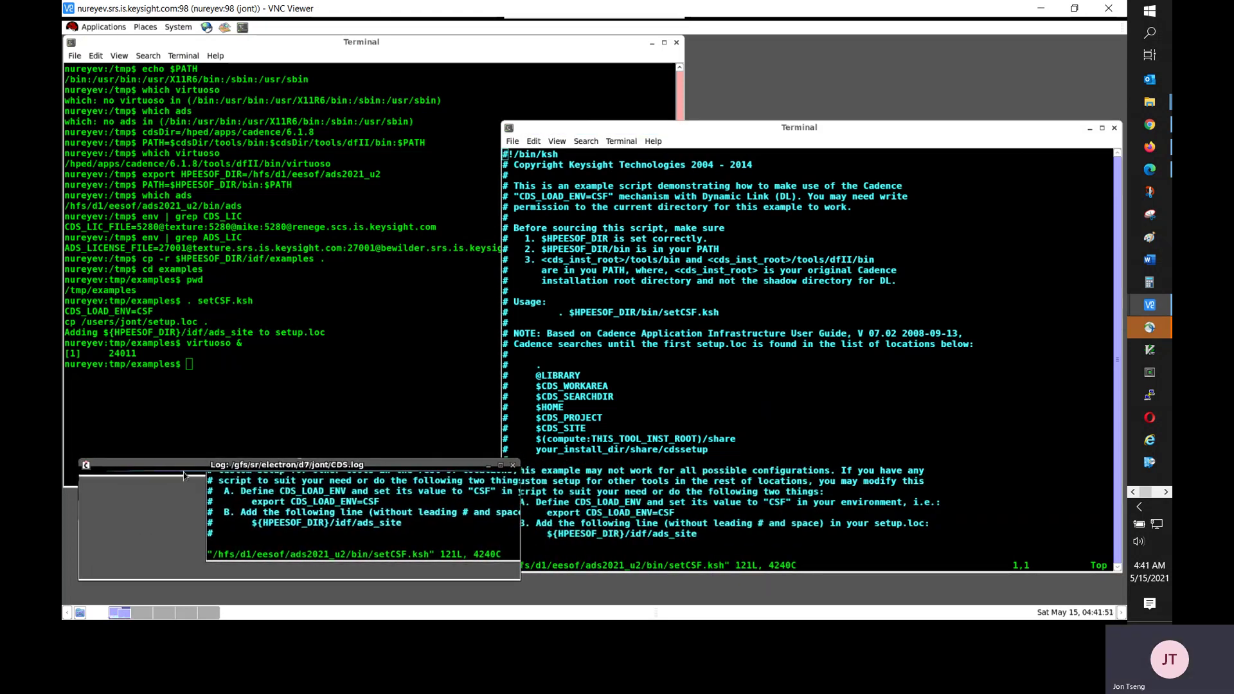
pyautogui.click(897, 447)
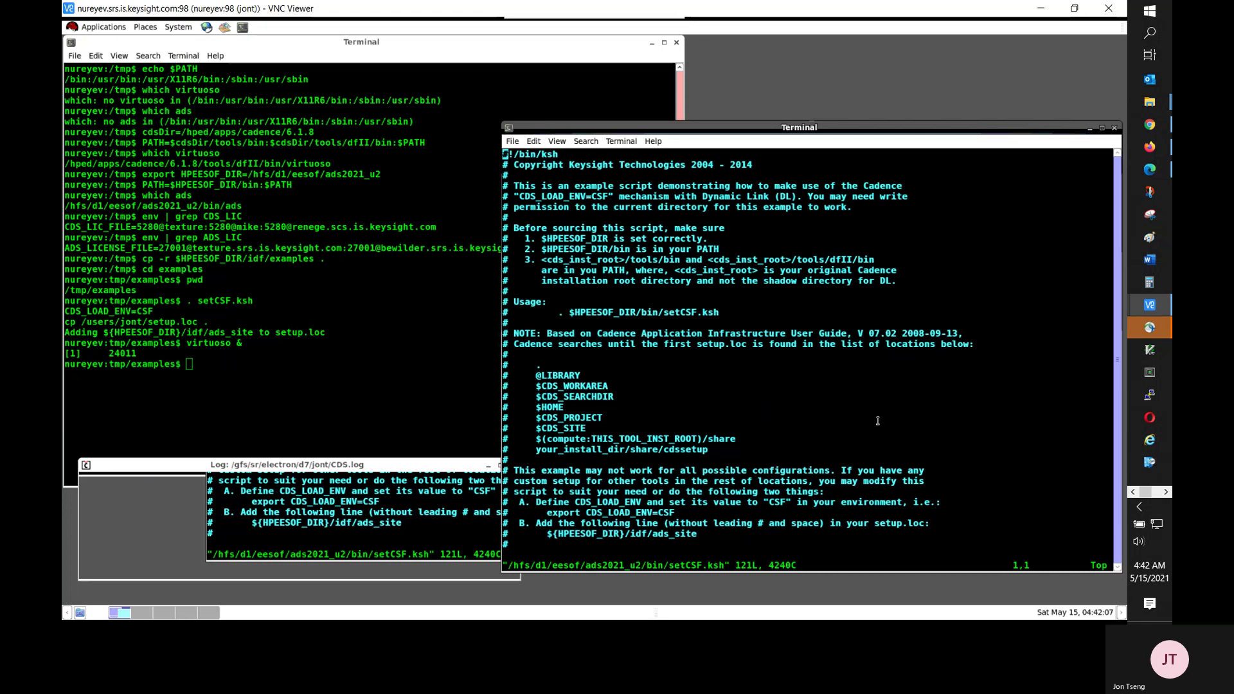
pyautogui.scroll(-2, 878, 417)
pyautogui.scroll(-2, 878, 421)
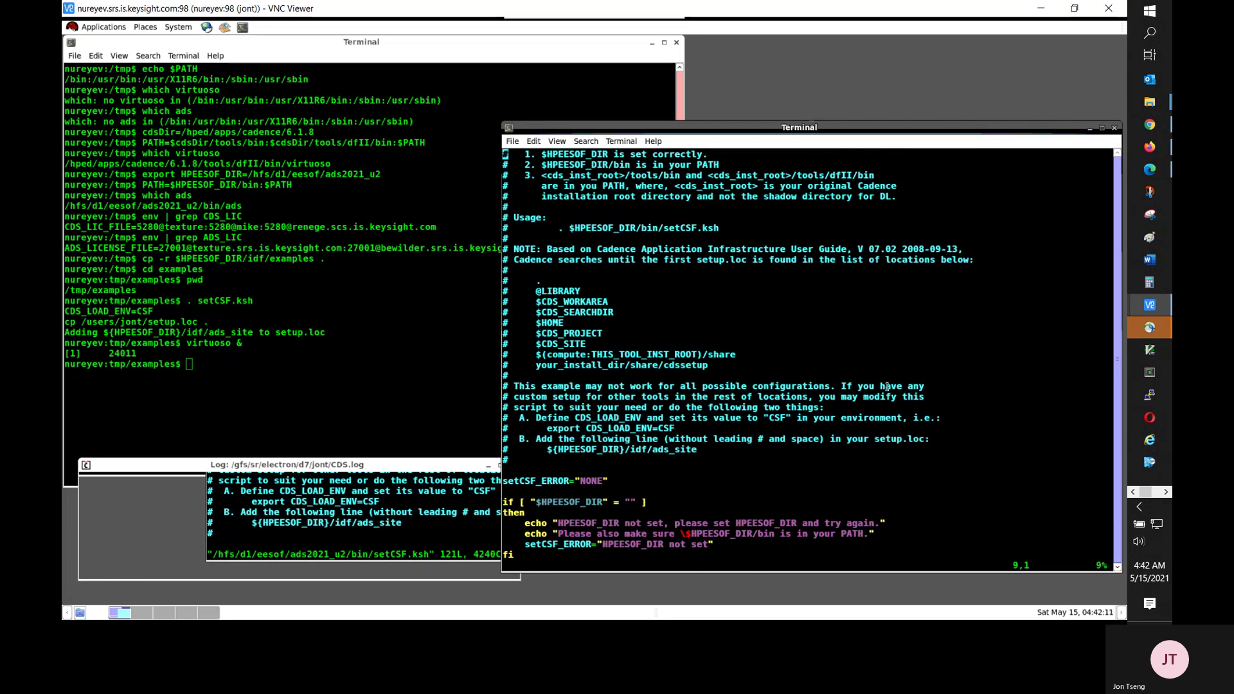
pyautogui.write(':q')
pyautogui.press('Return')
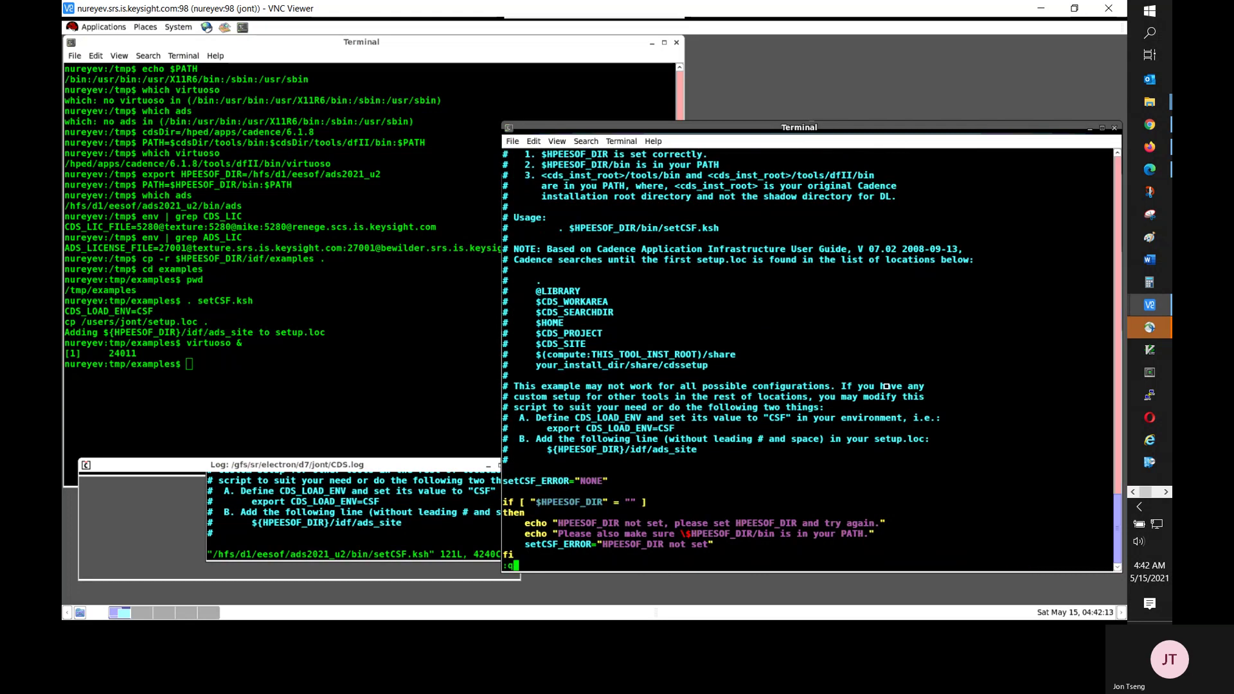
pyautogui.press('Up')
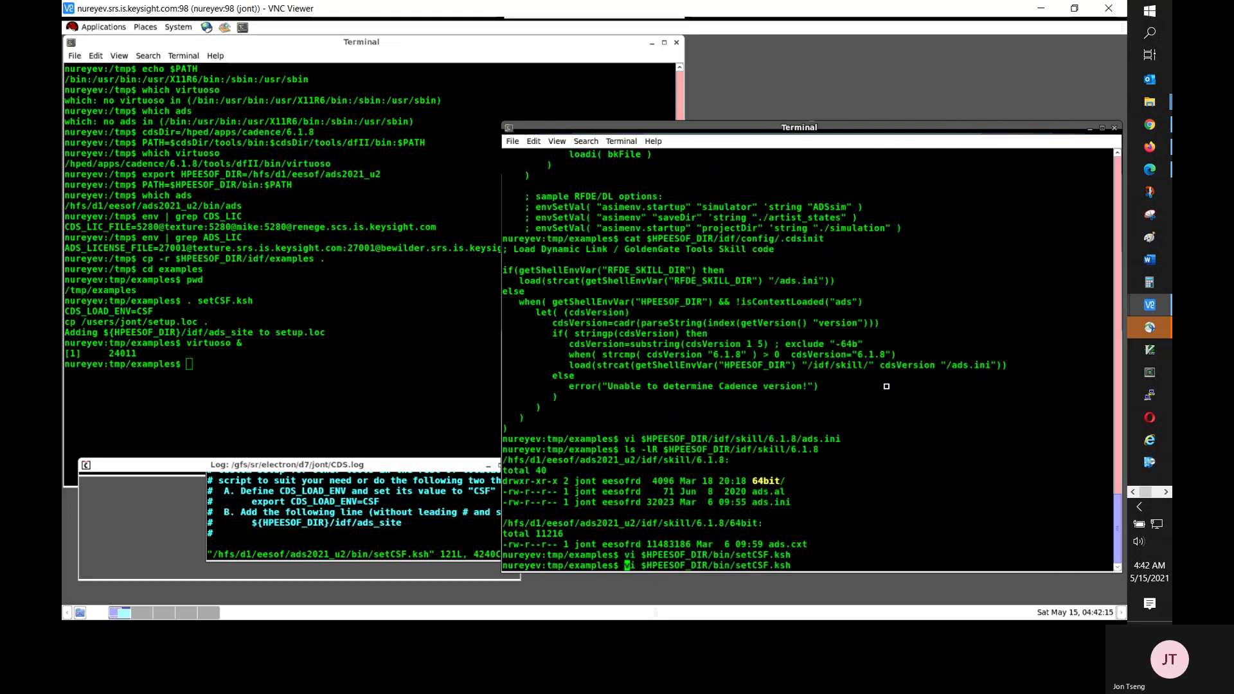
pyautogui.press('End')
pyautogui.press('Left')
pyautogui.press('Left')
pyautogui.press('Left')
pyautogui.press('Return')
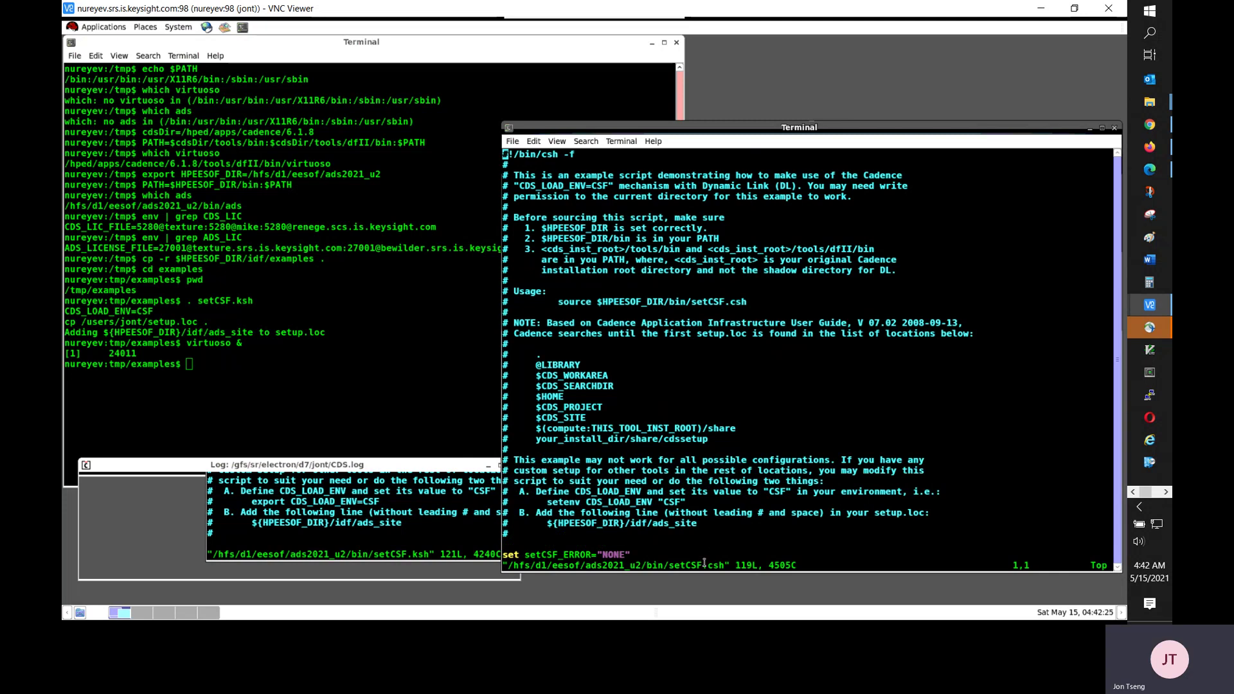
pyautogui.moveTo(703, 564); pyautogui.dragTo(724, 565)
pyautogui.moveTo(548, 501); pyautogui.dragTo(691, 500)
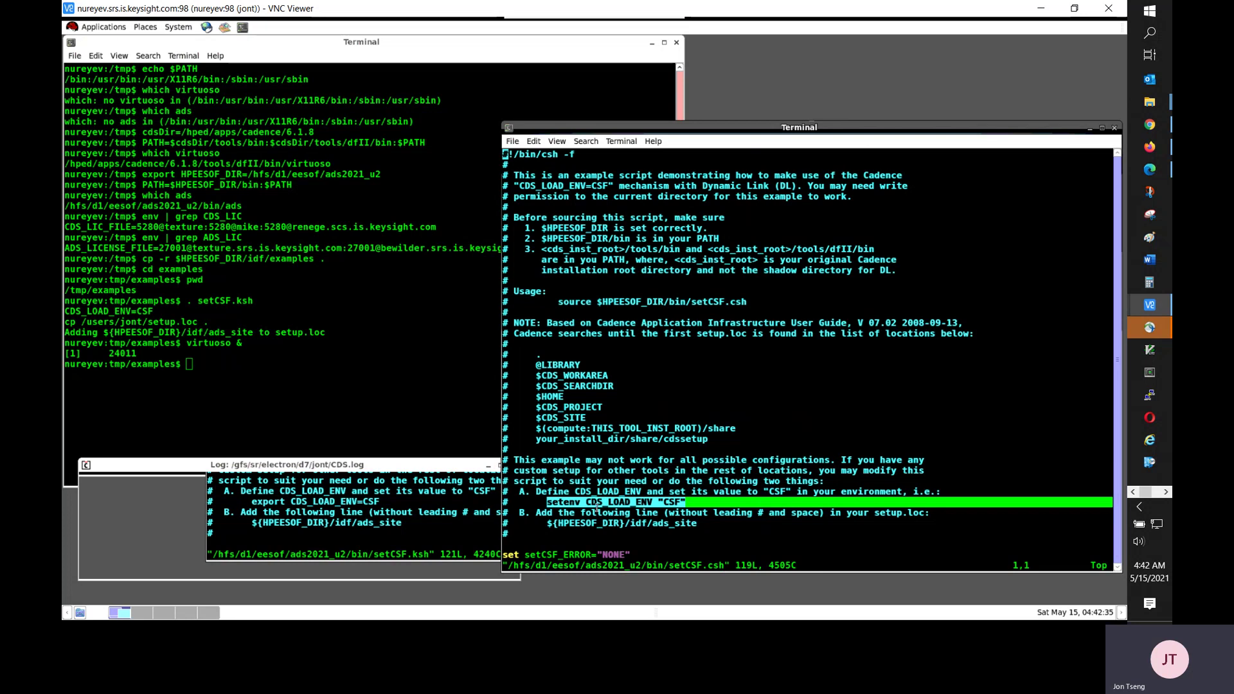
pyautogui.click(571, 521)
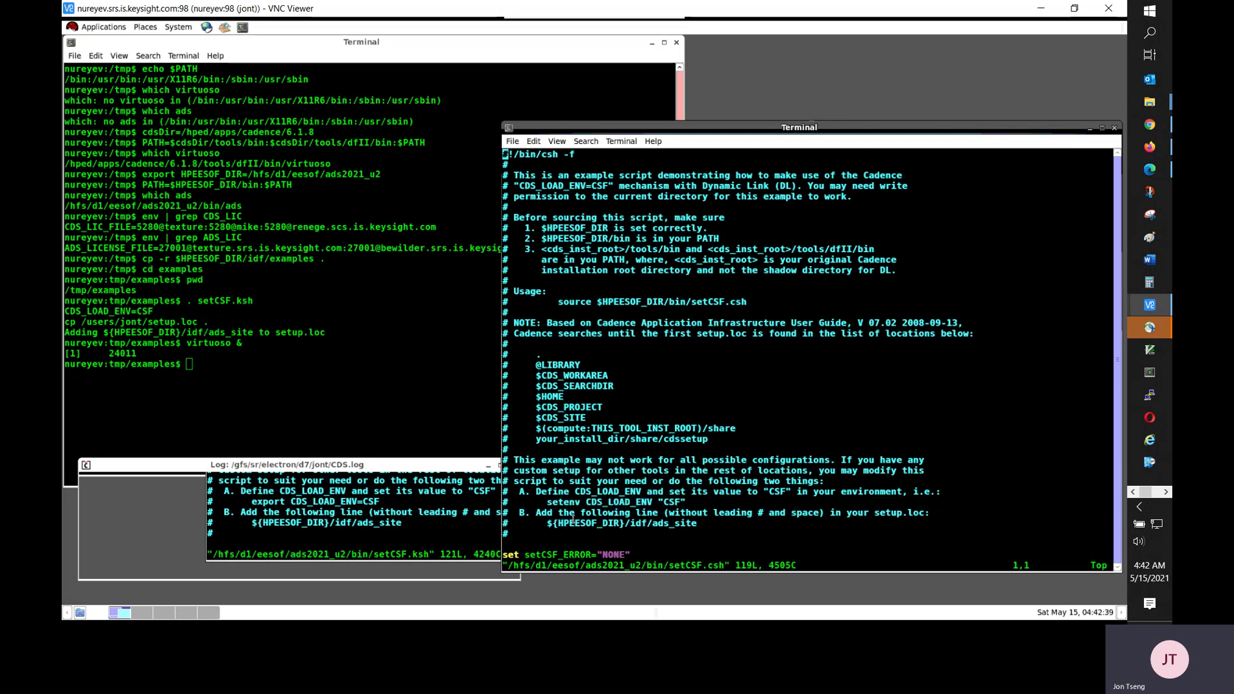
pyautogui.moveTo(547, 523); pyautogui.dragTo(680, 534)
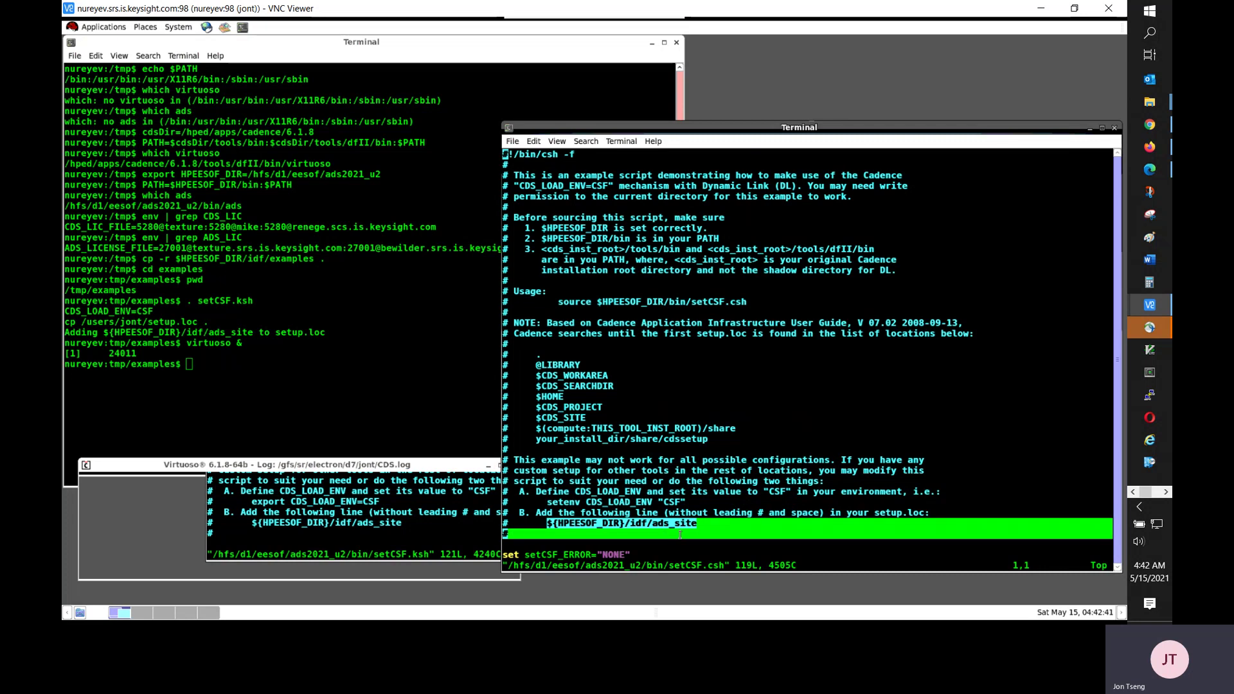
pyautogui.click(702, 531)
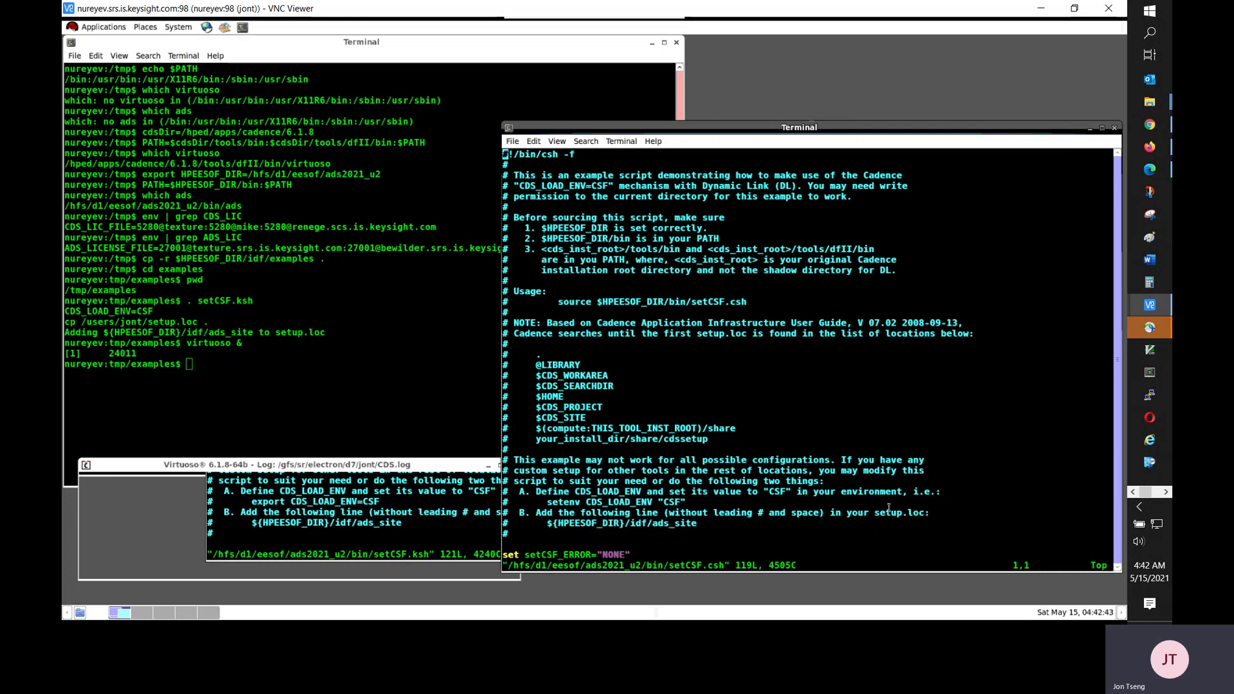
pyautogui.moveTo(875, 512); pyautogui.dragTo(918, 513)
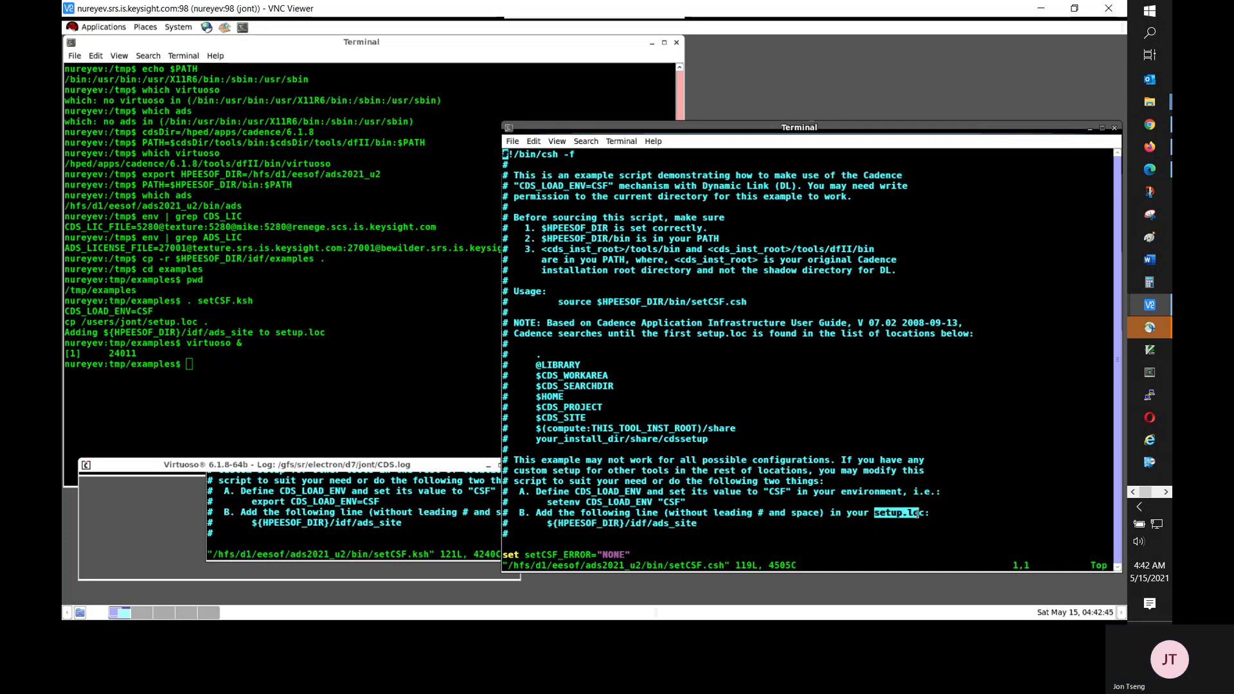
# Step: Run 'cdswhich setup.loc' and mark the ./setup.loc result and the earlier copy source path
pyautogui.click(399, 339)
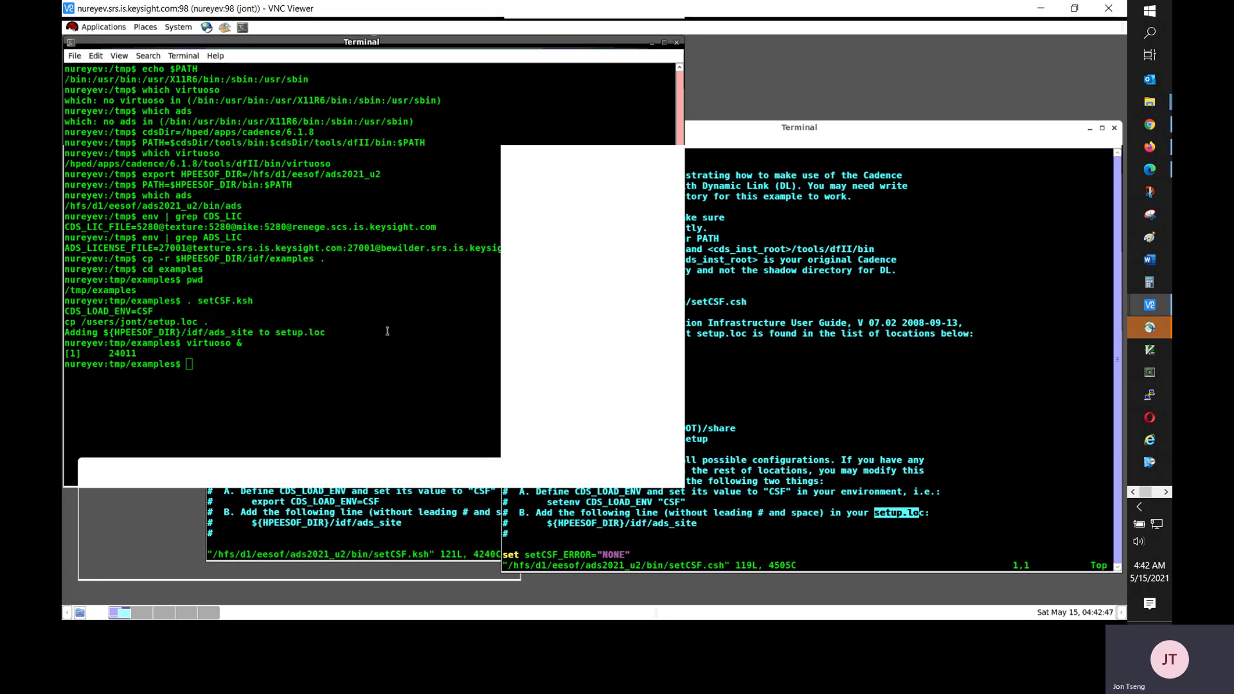
pyautogui.write('cds')
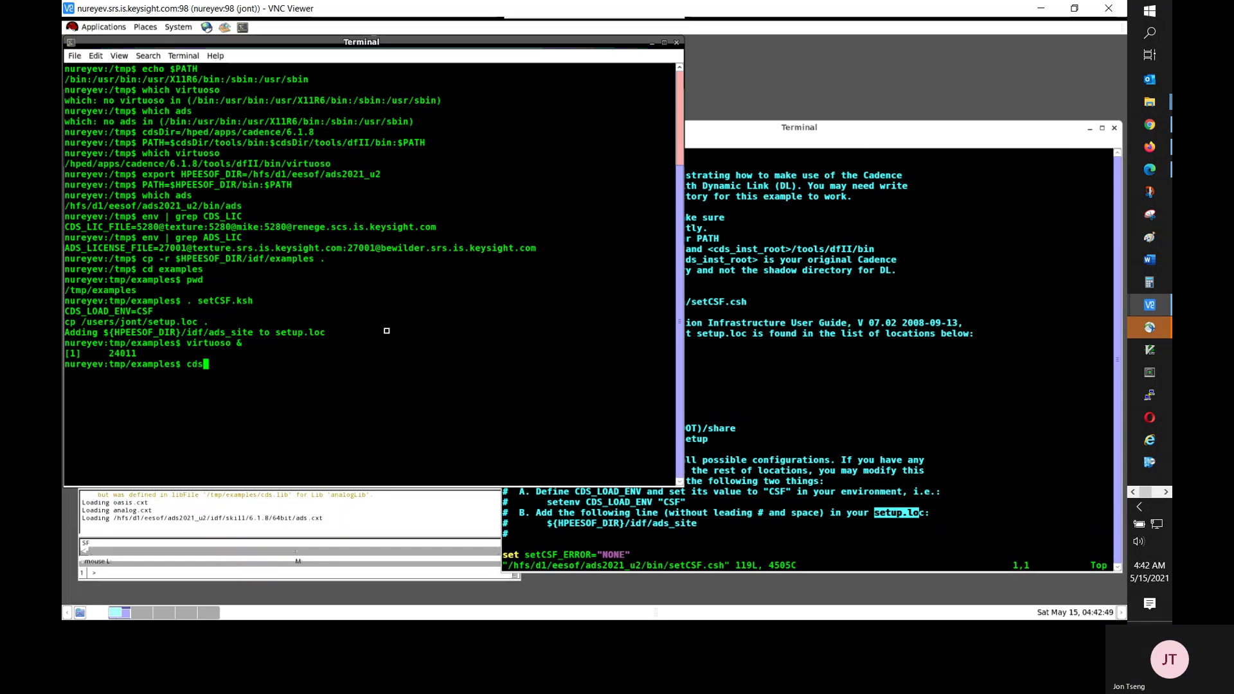
pyautogui.write('which setup.loc')
pyautogui.press('Return')
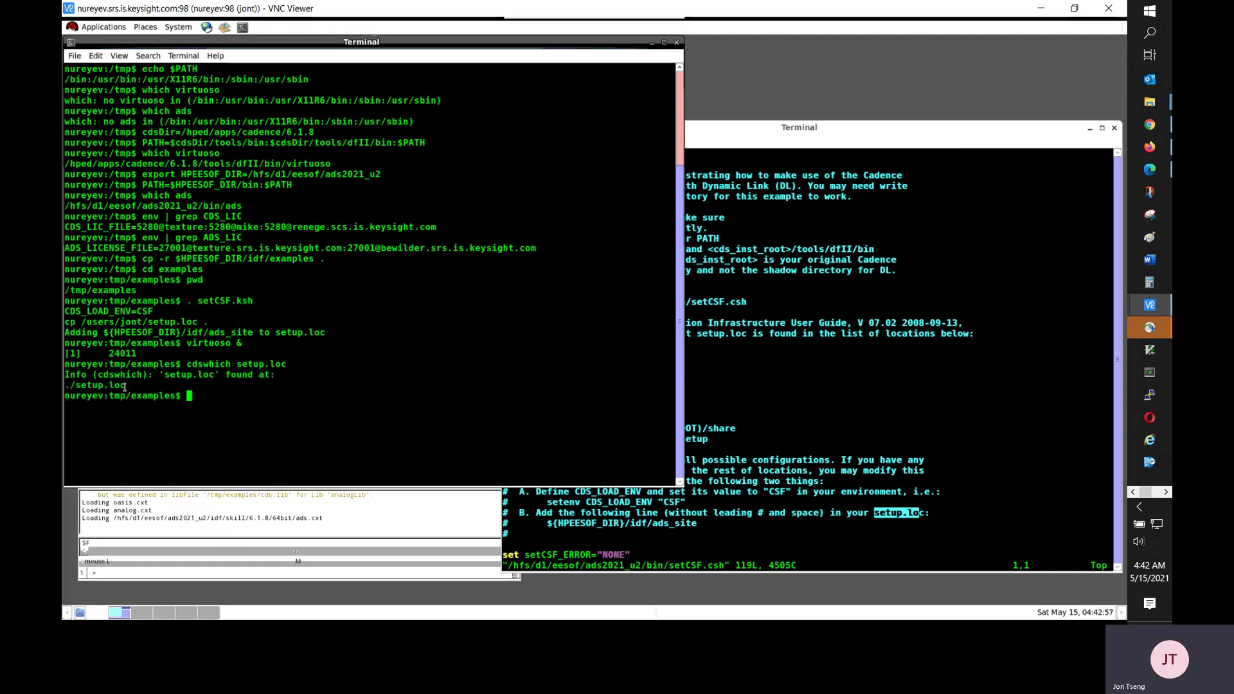
pyautogui.moveTo(131, 396); pyautogui.dragTo(71, 385)
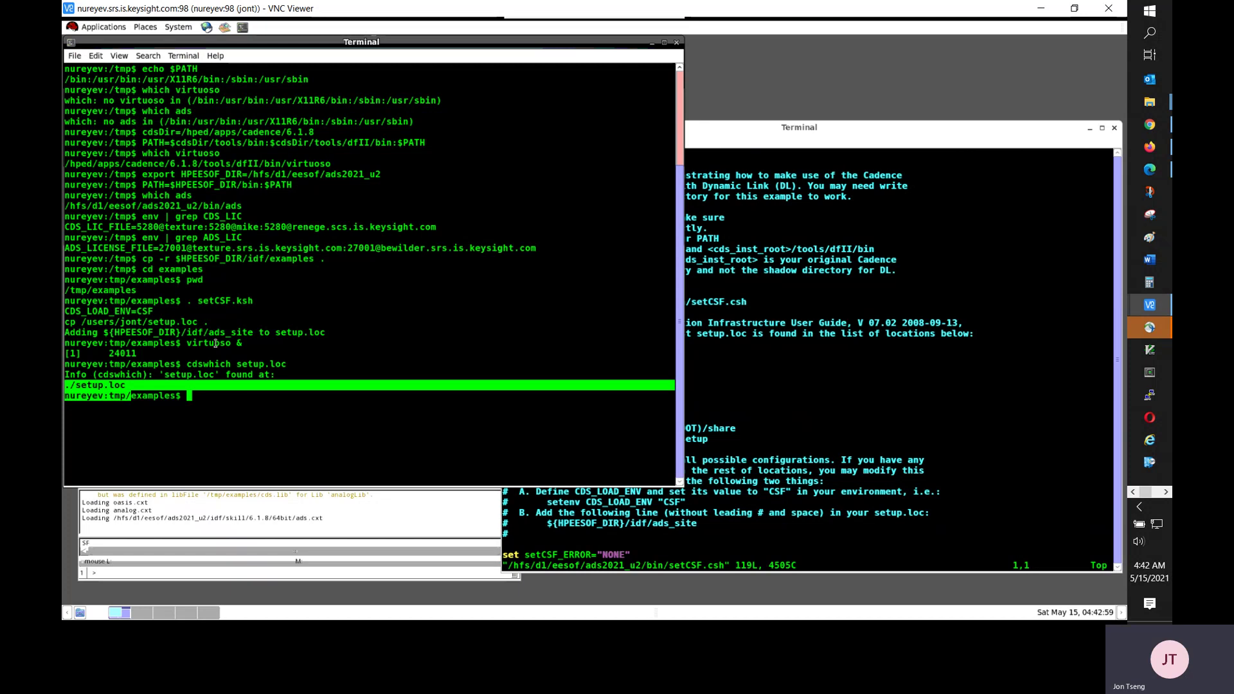
pyautogui.click(157, 317)
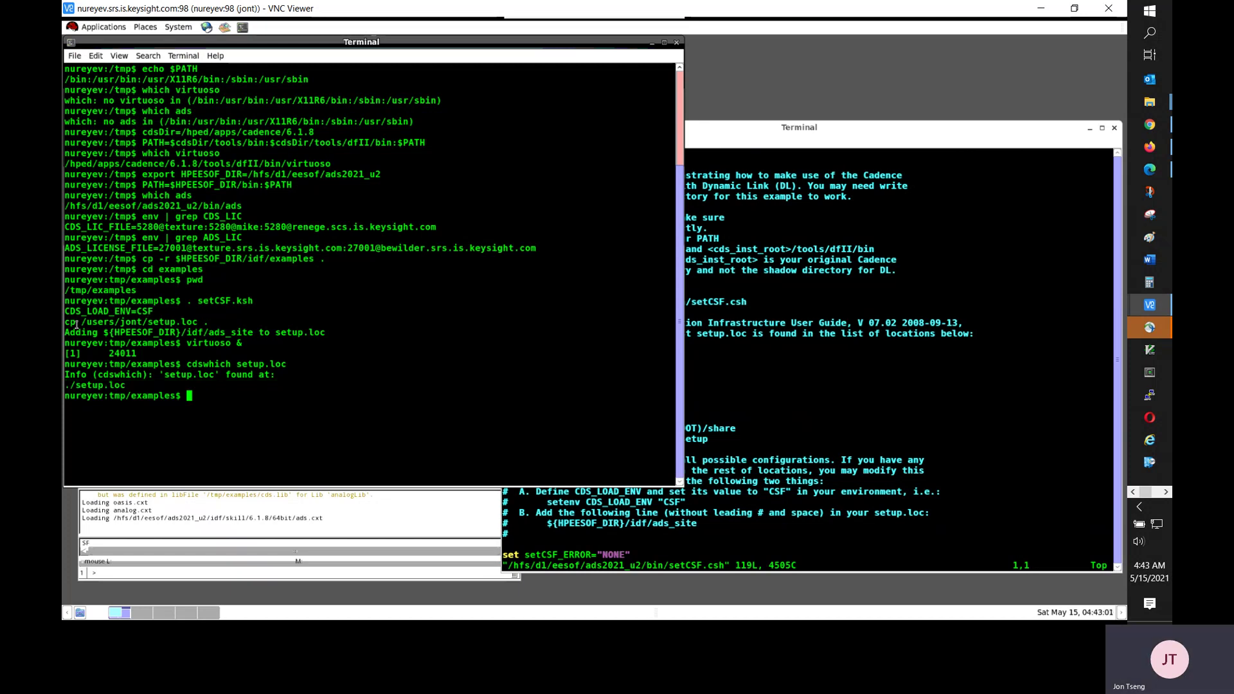
pyautogui.moveTo(153, 325); pyautogui.dragTo(206, 322)
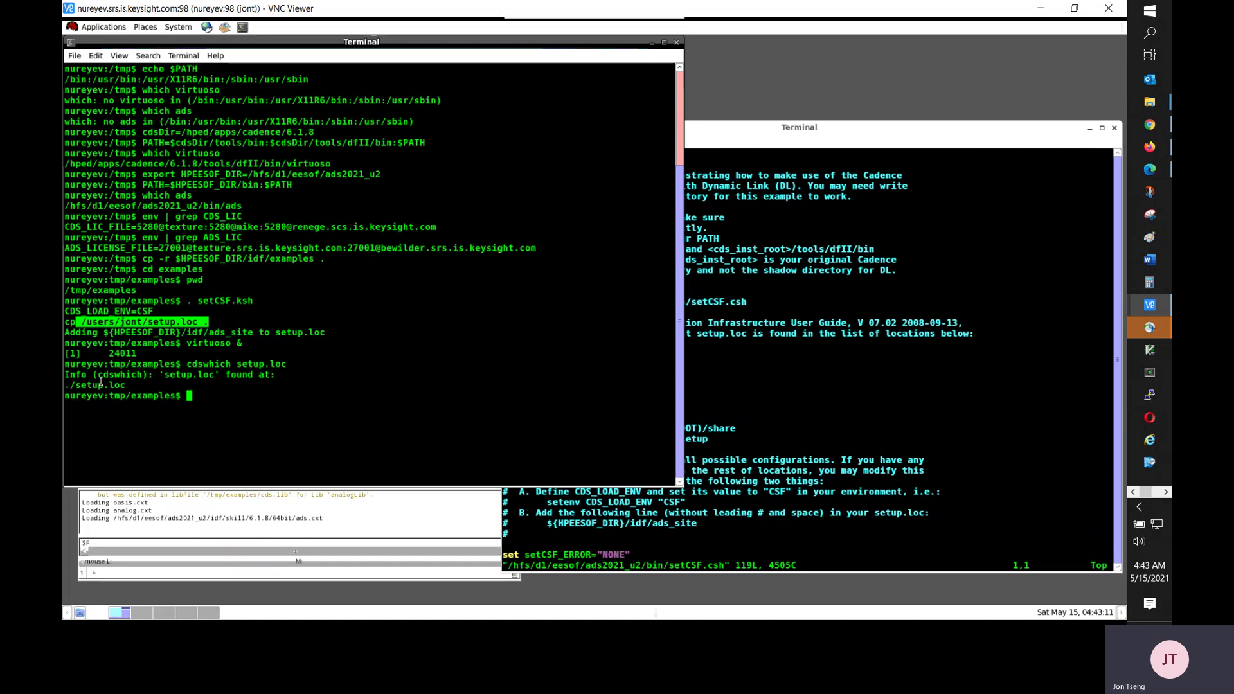
# Step: Raise and heighten the Virtuoso CIW, then highlight the line loading ads.cxt
pyautogui.click(264, 573)
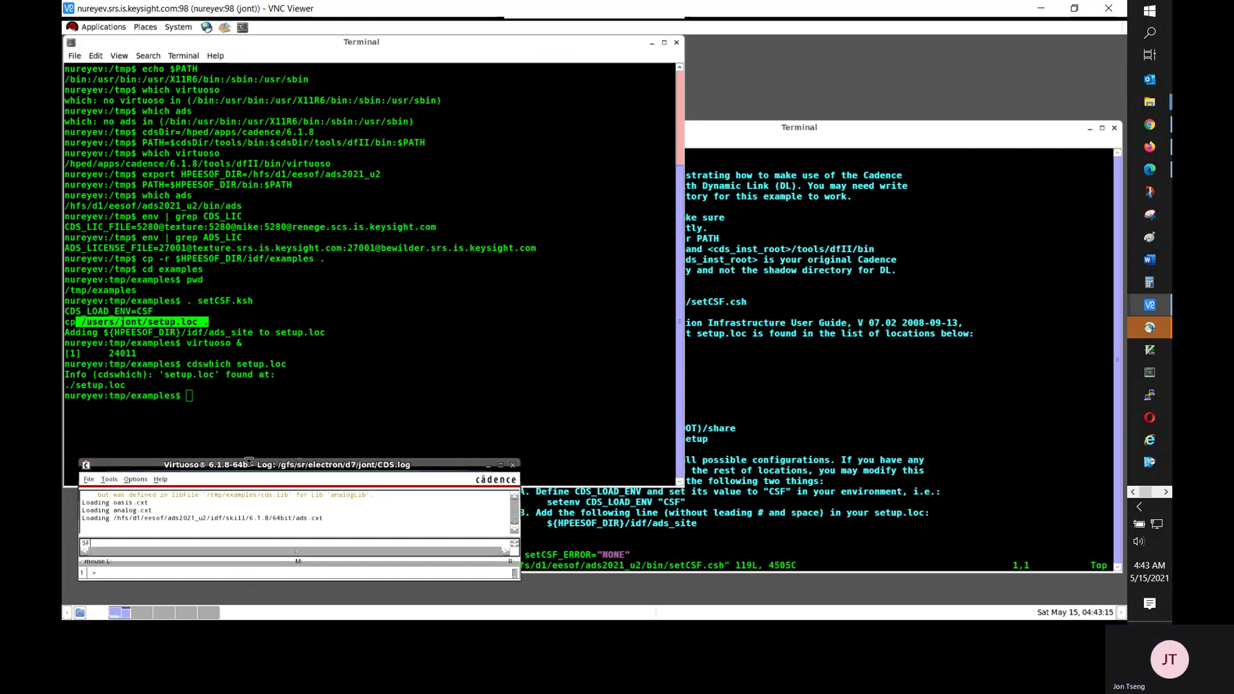
pyautogui.moveTo(249, 459); pyautogui.dragTo(273, 220)
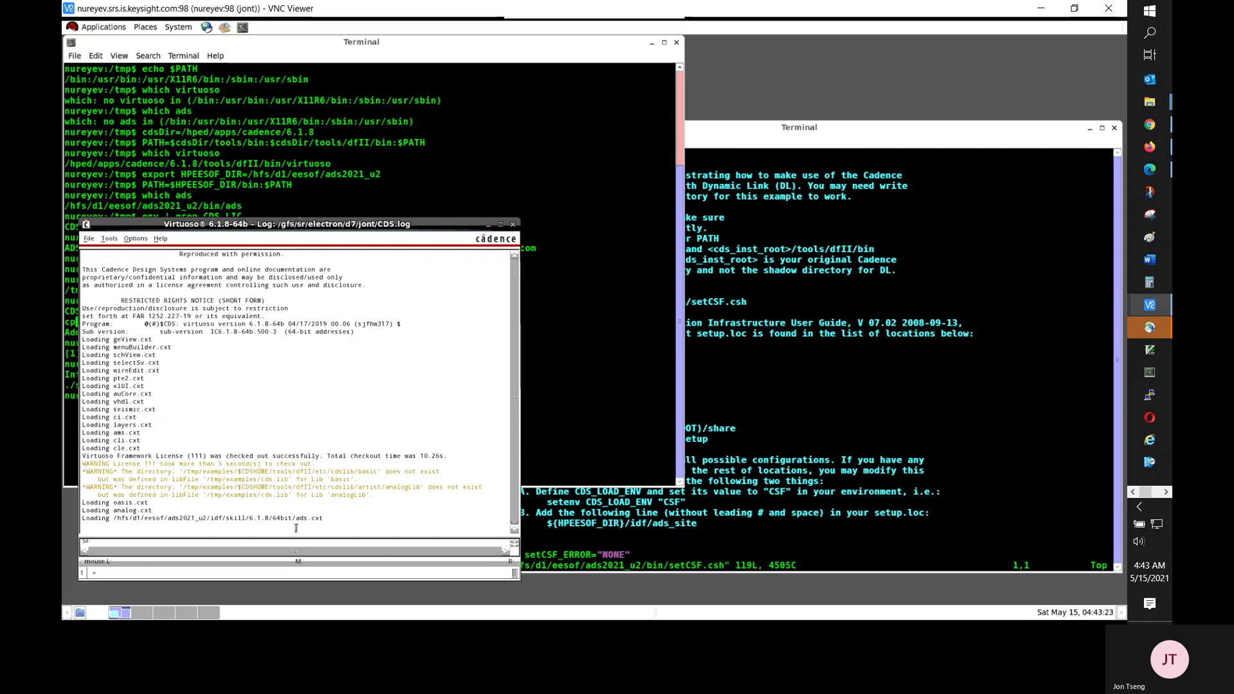
pyautogui.moveTo(321, 520); pyautogui.dragTo(124, 519)
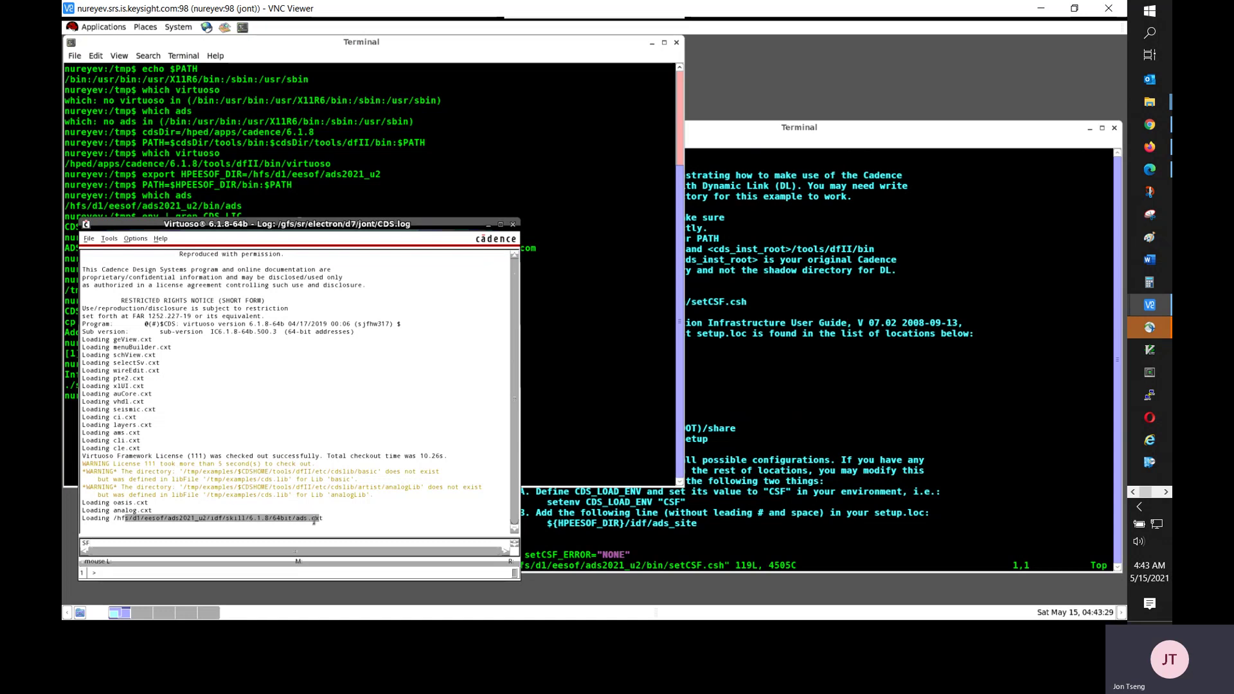
# Step: Open Tools > Library Manager from the CIW and select the 'examples' library
pyautogui.click(110, 239)
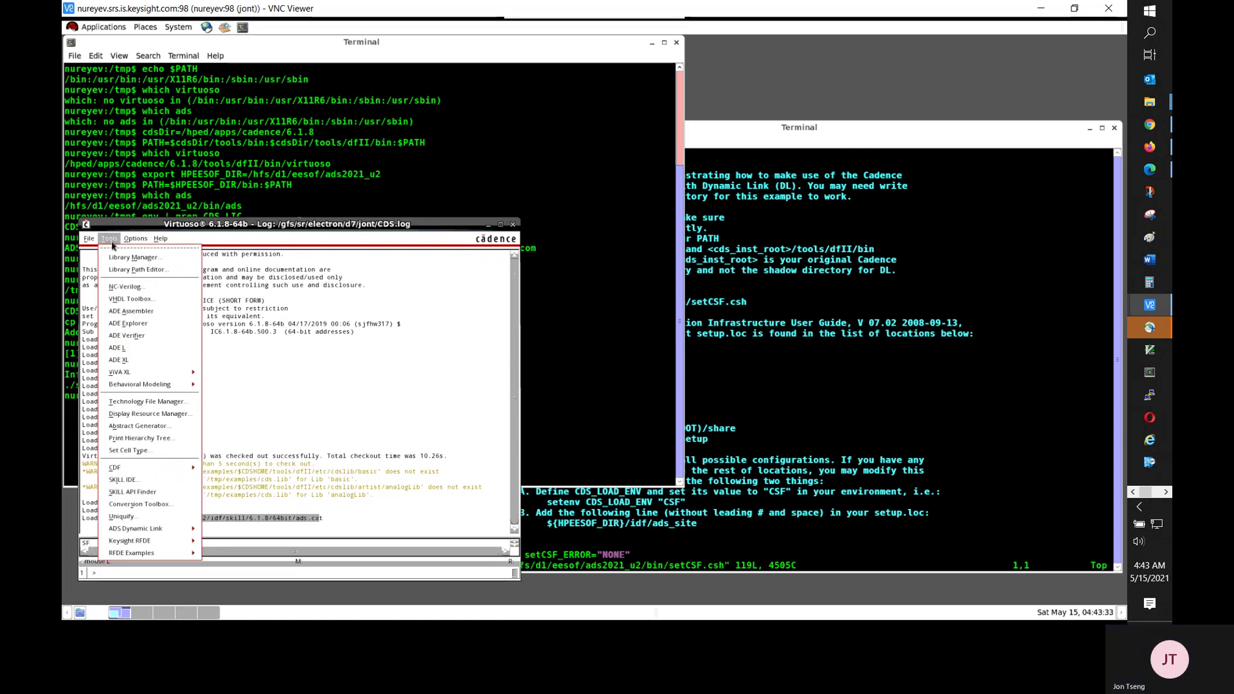
pyautogui.click(126, 258)
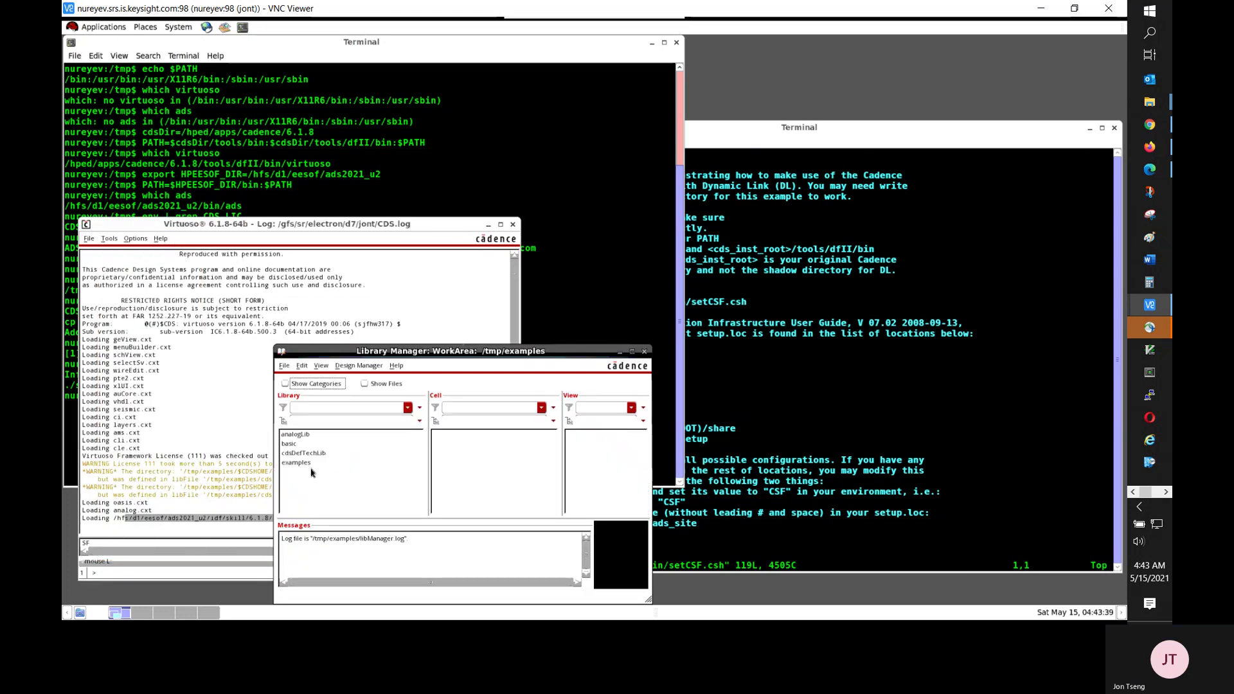
pyautogui.click(305, 464)
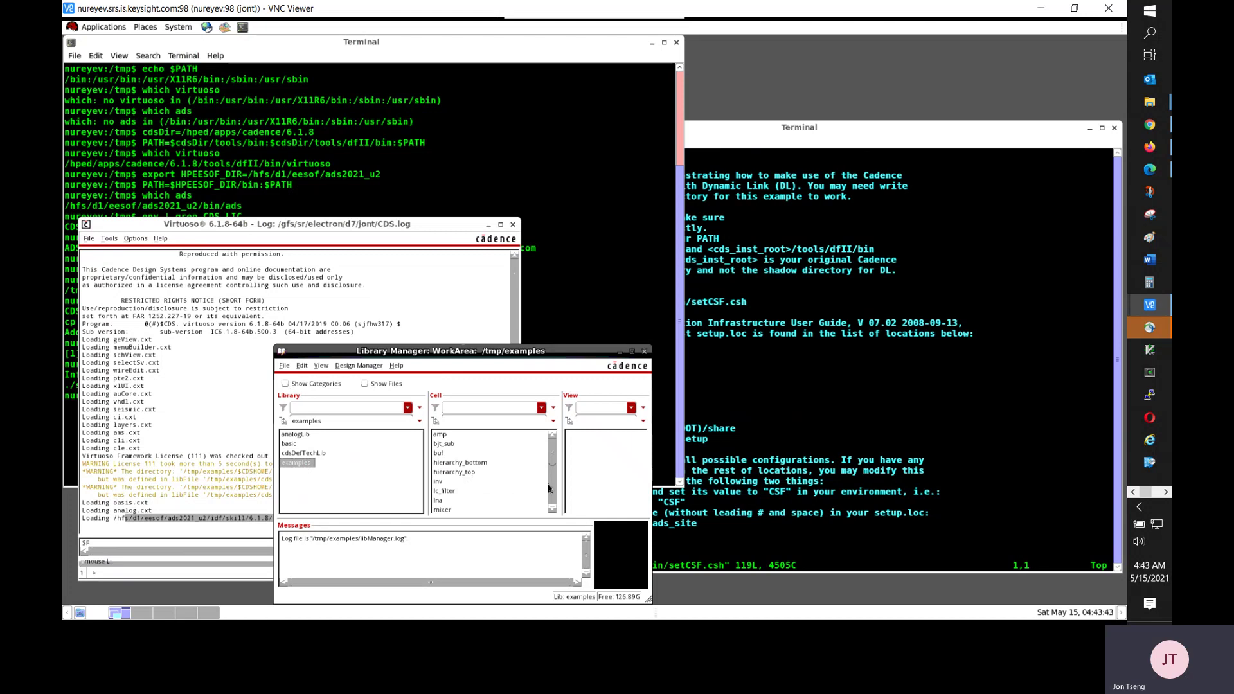
# Step: Open the schematic view of the power_amp cell from the Library Manager
pyautogui.click(554, 454)
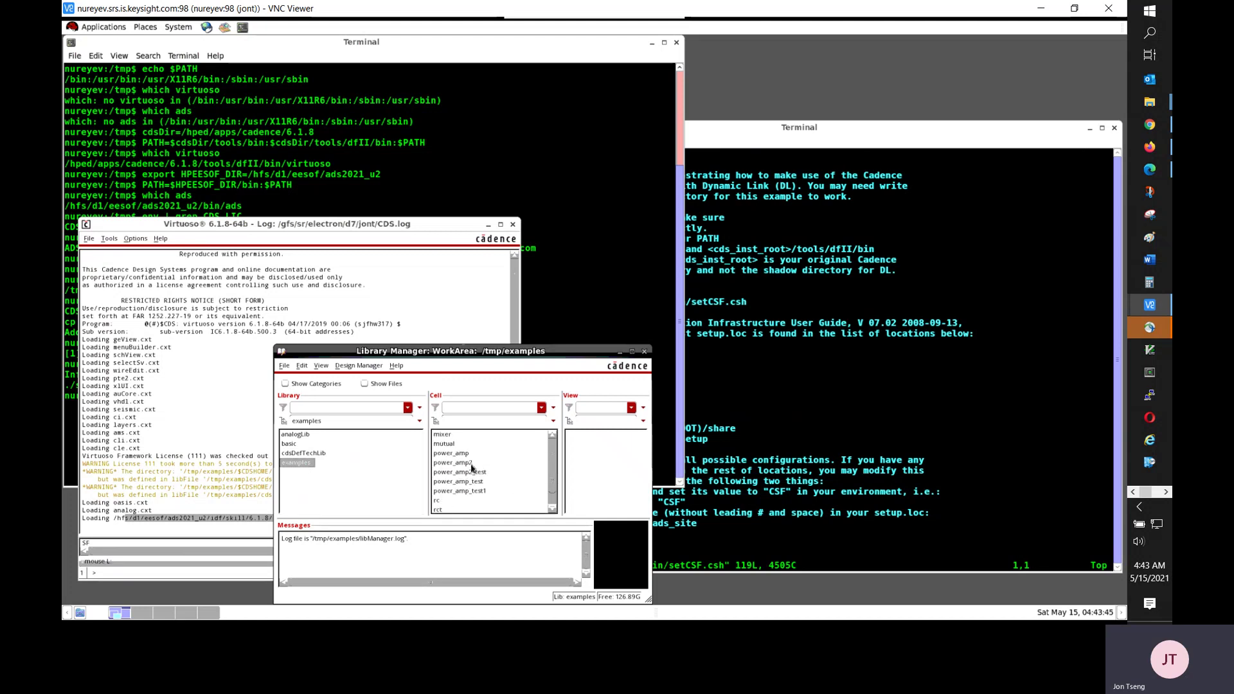
pyautogui.click(451, 454)
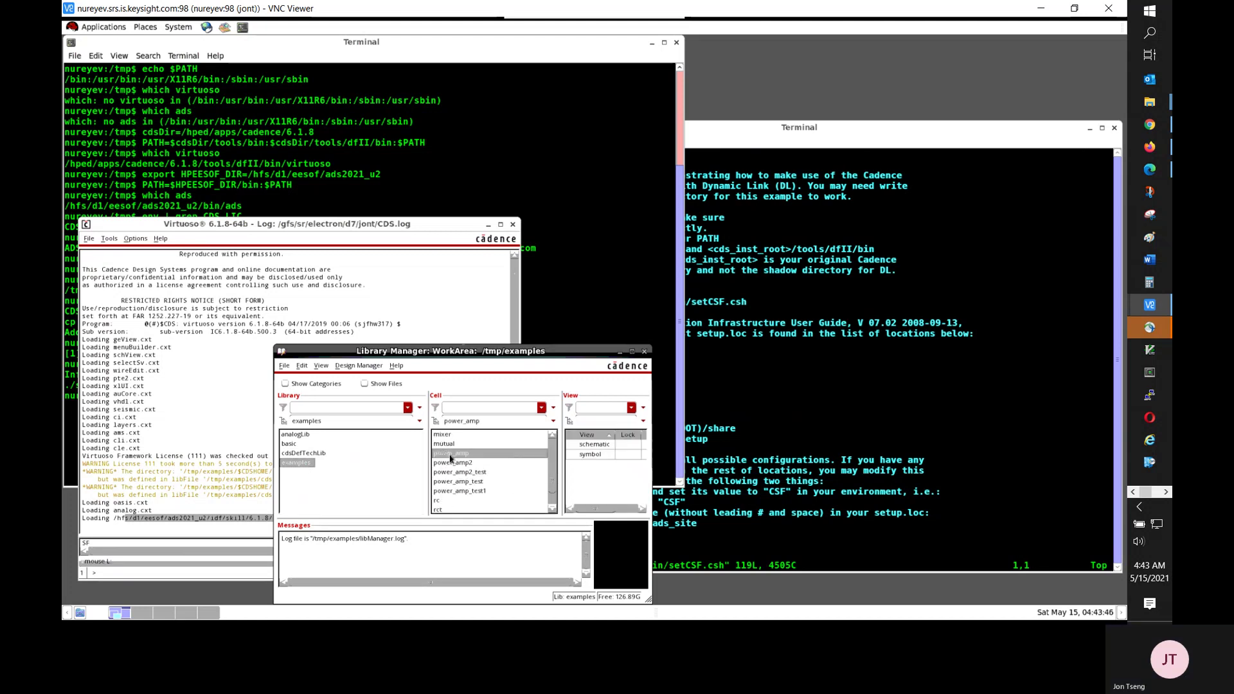
pyautogui.doubleClick(590, 445)
pyautogui.rightClick(590, 445)
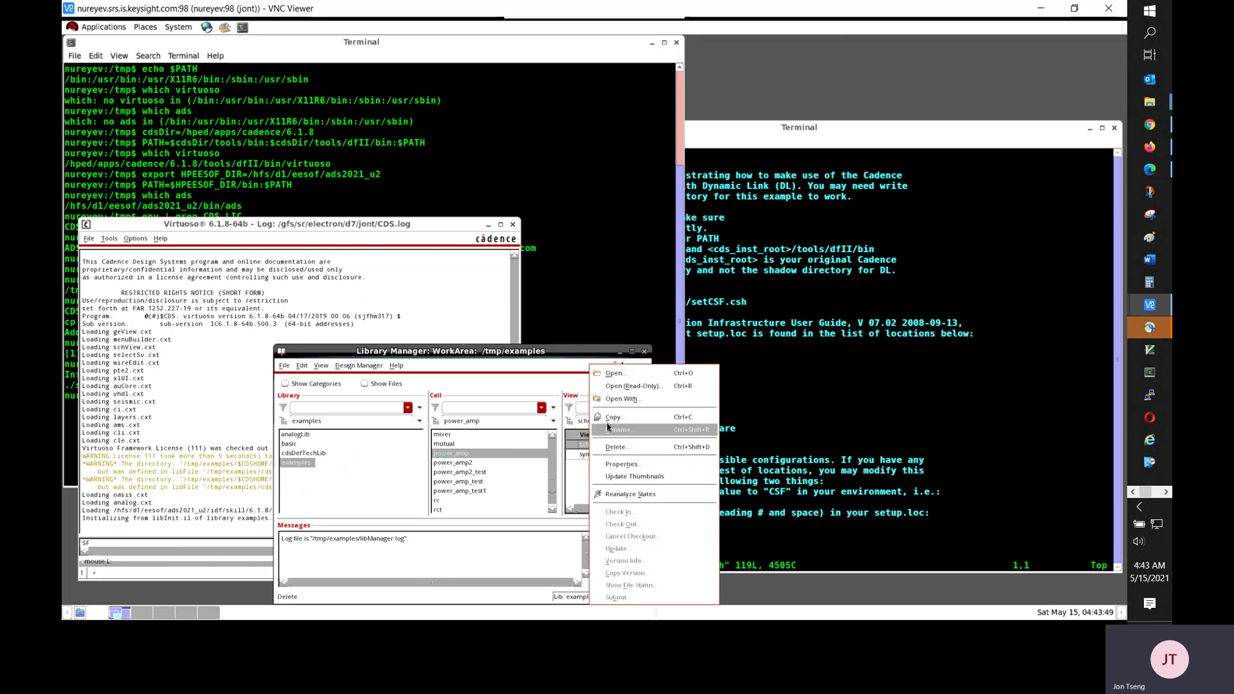
pyautogui.click(614, 375)
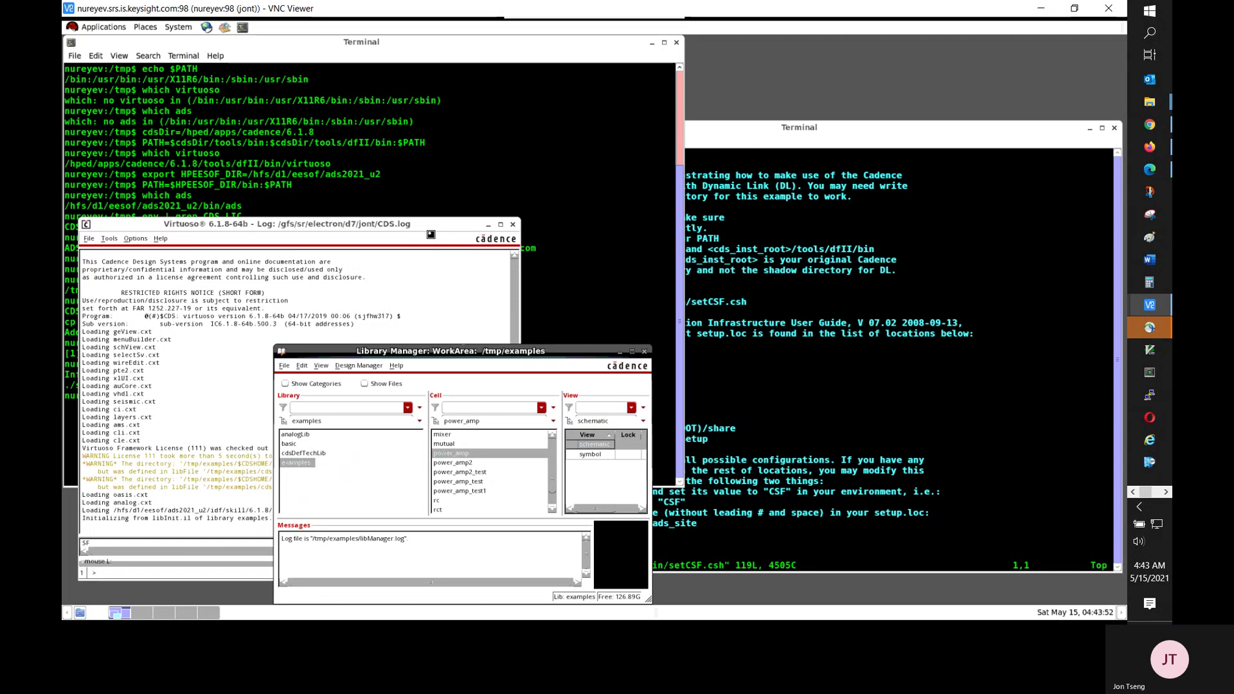
# Step: Rearrange the log, Library Manager, terminal and schematic windows to uncover the terminal
pyautogui.moveTo(430, 231); pyautogui.dragTo(479, 255)
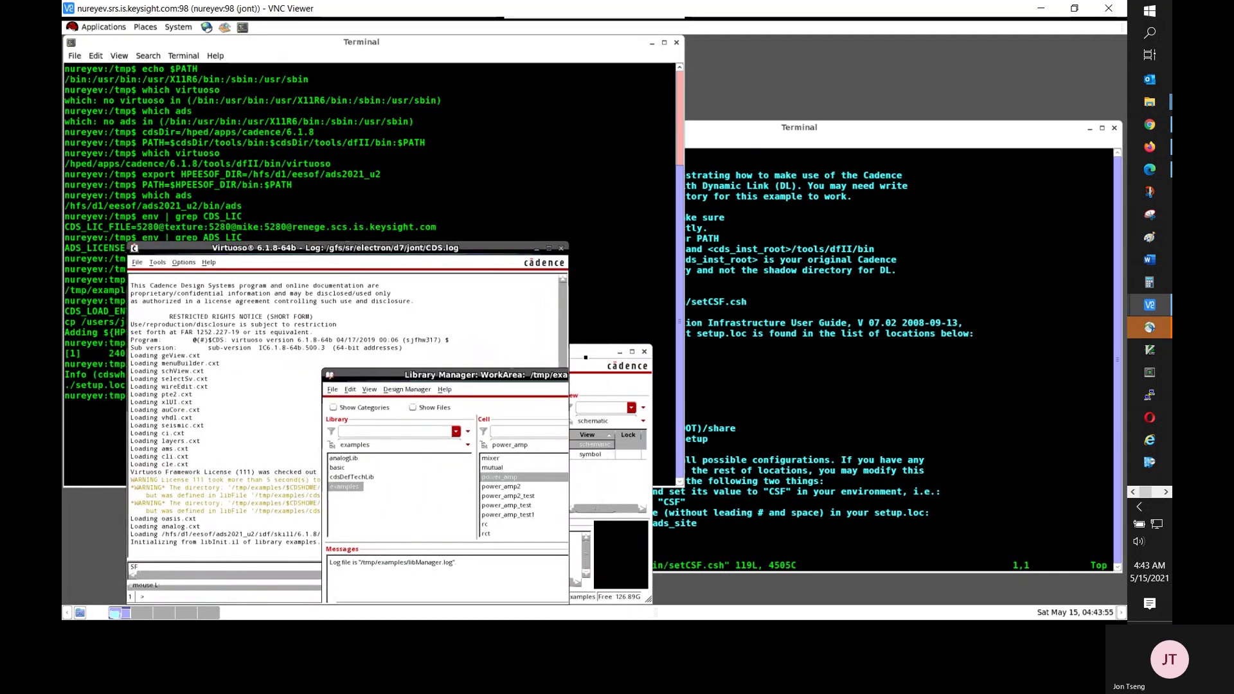
pyautogui.moveTo(670, 378); pyautogui.dragTo(758, 354)
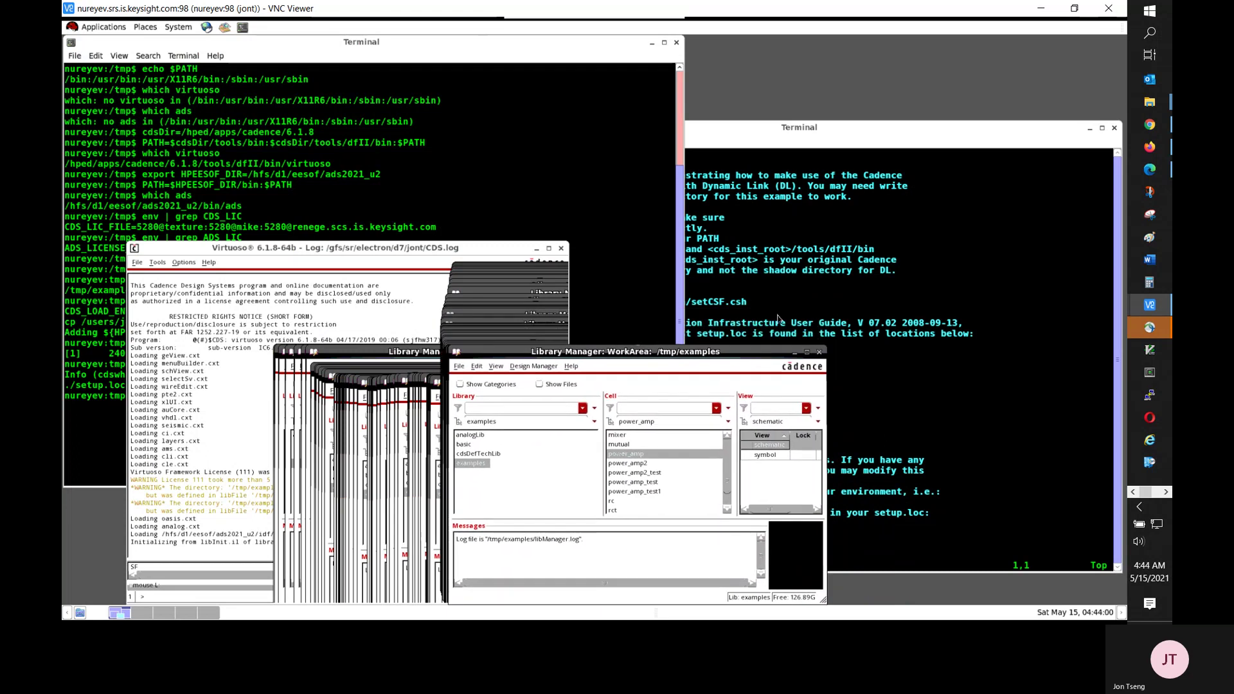
pyautogui.click(822, 142)
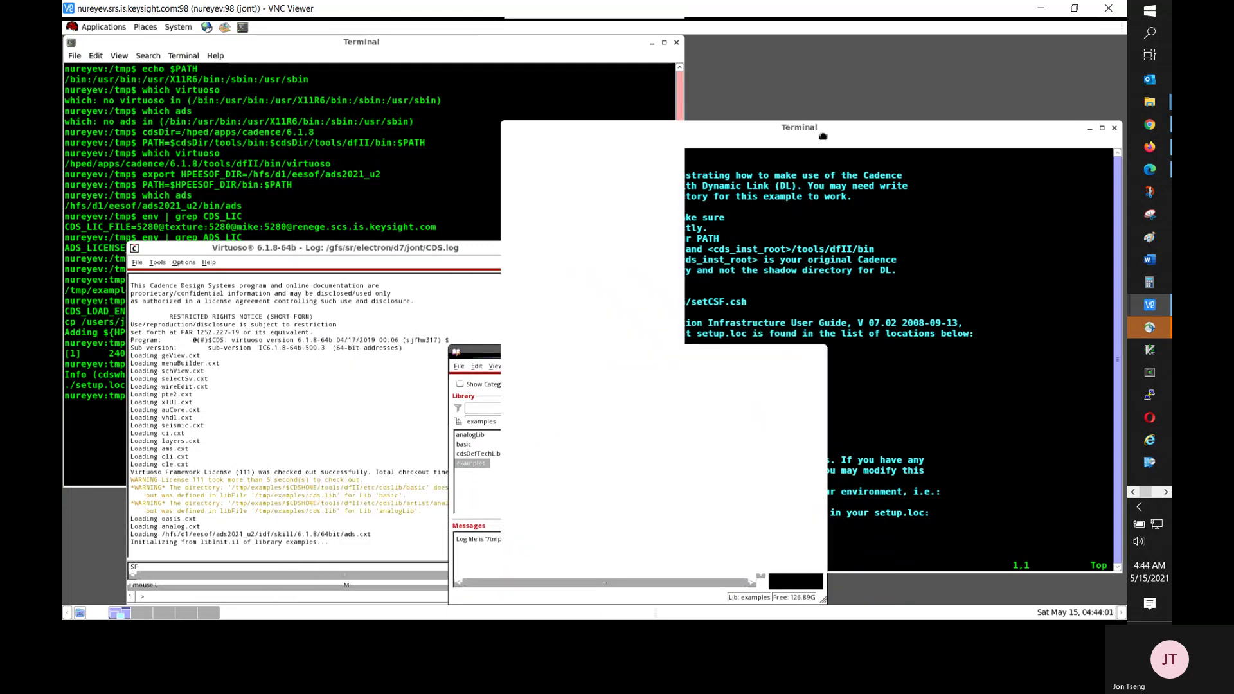
pyautogui.click(393, 174)
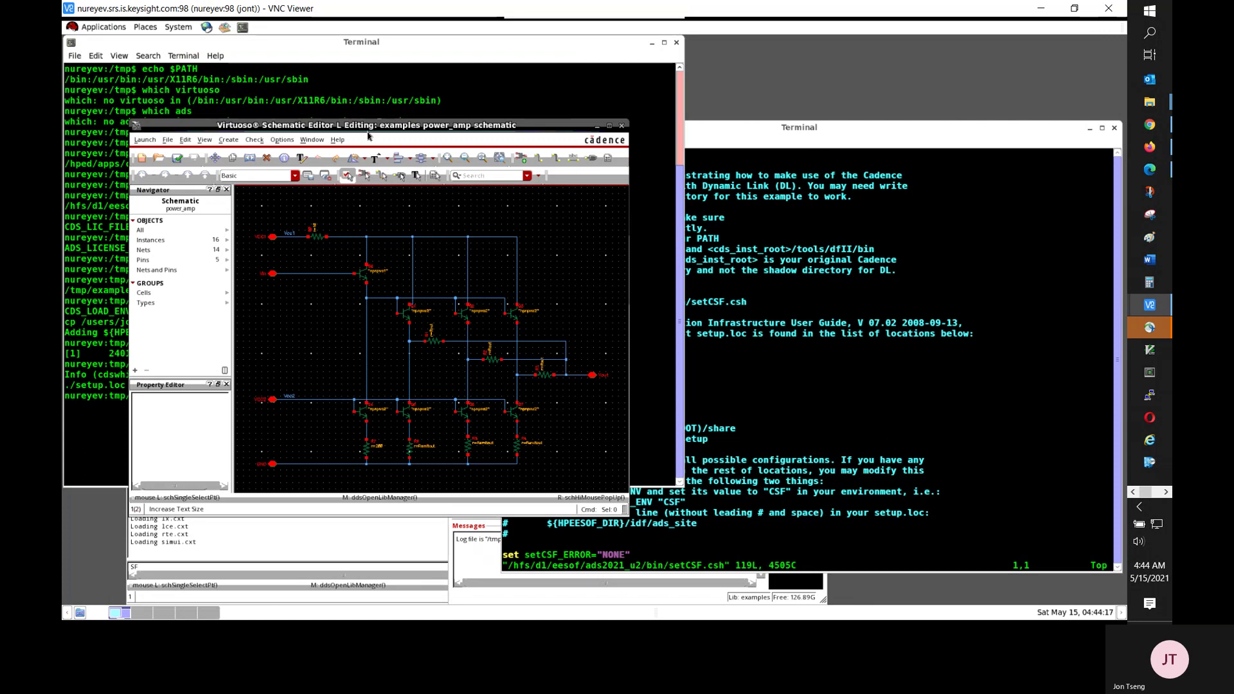
pyautogui.moveTo(424, 121); pyautogui.dragTo(694, 82)
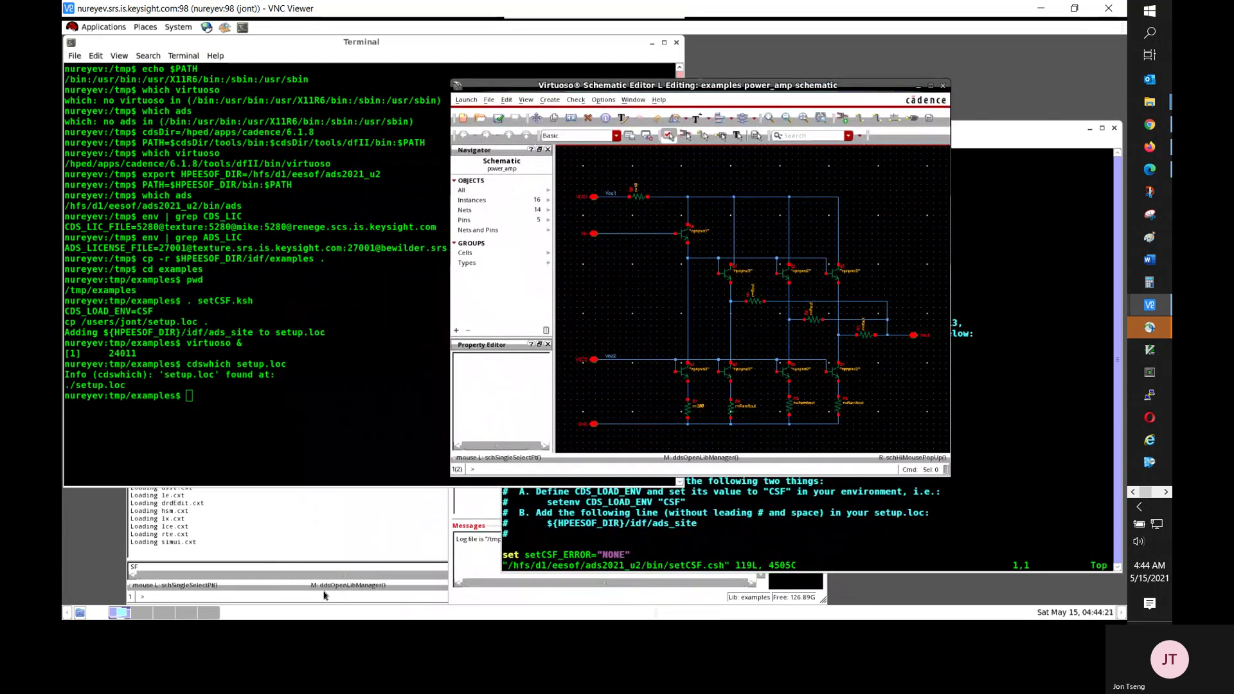
# Step: Choose Launch > ADS Dynamic Link in the power_amp schematic to start ADS 2021 Update 2
pyautogui.click(324, 595)
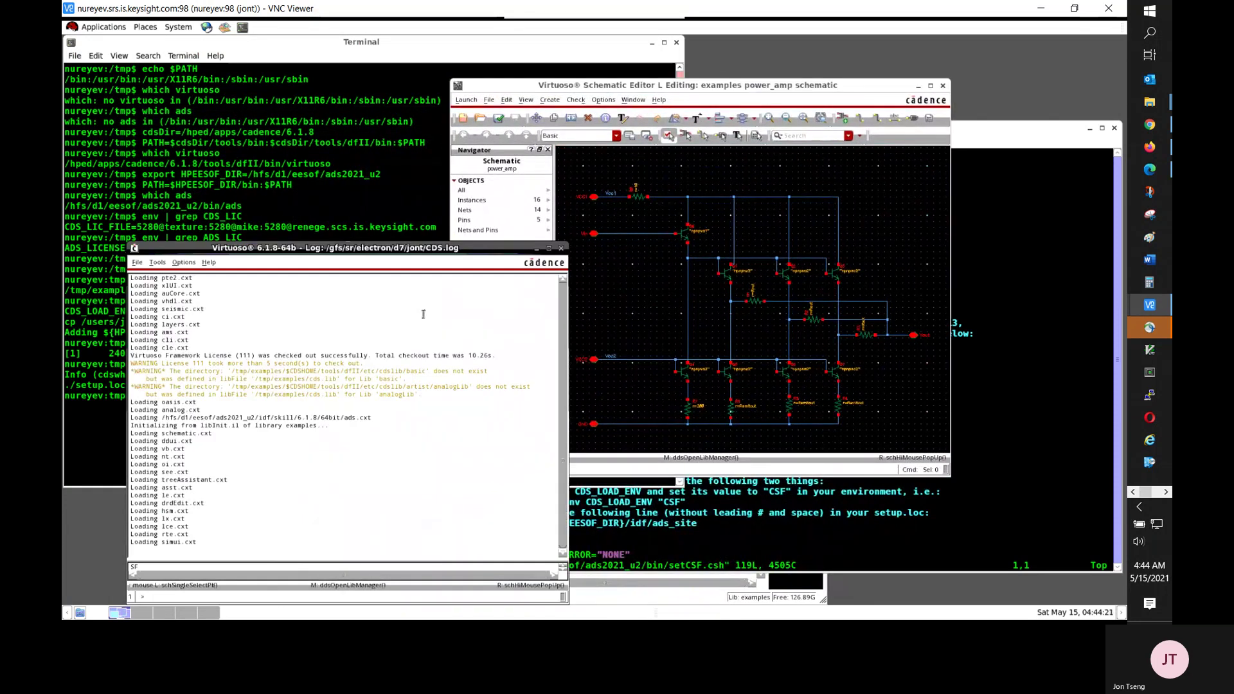
pyautogui.click(474, 104)
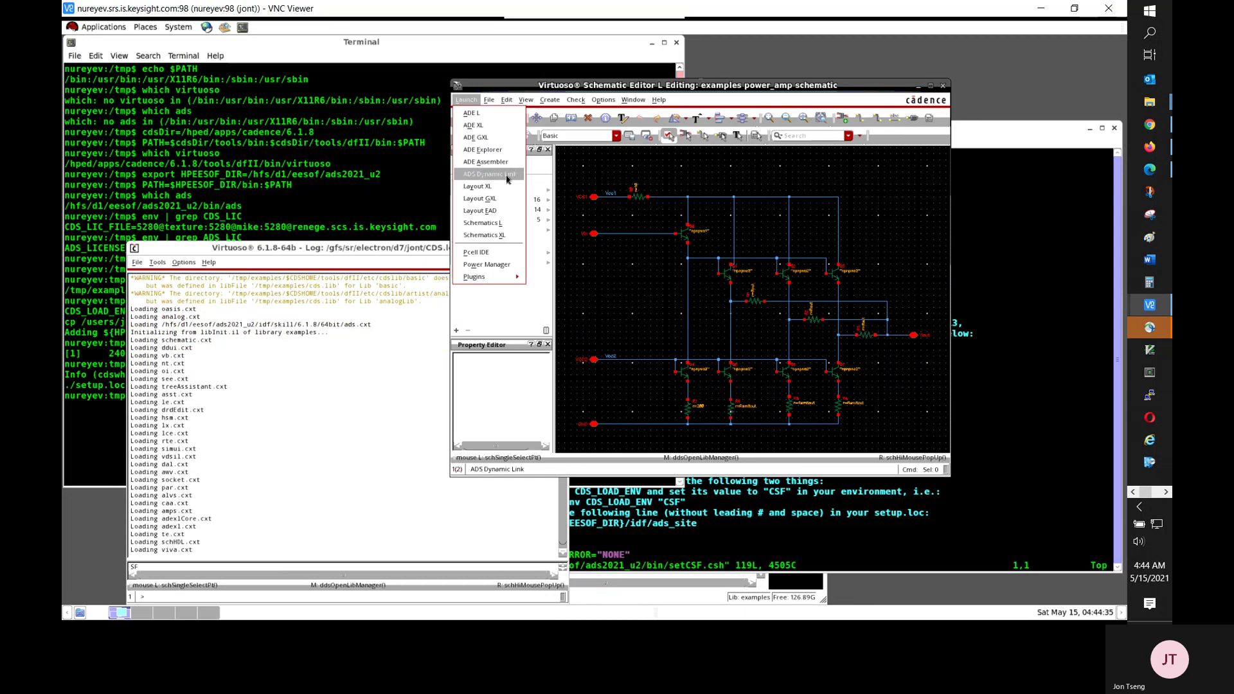
pyautogui.click(505, 174)
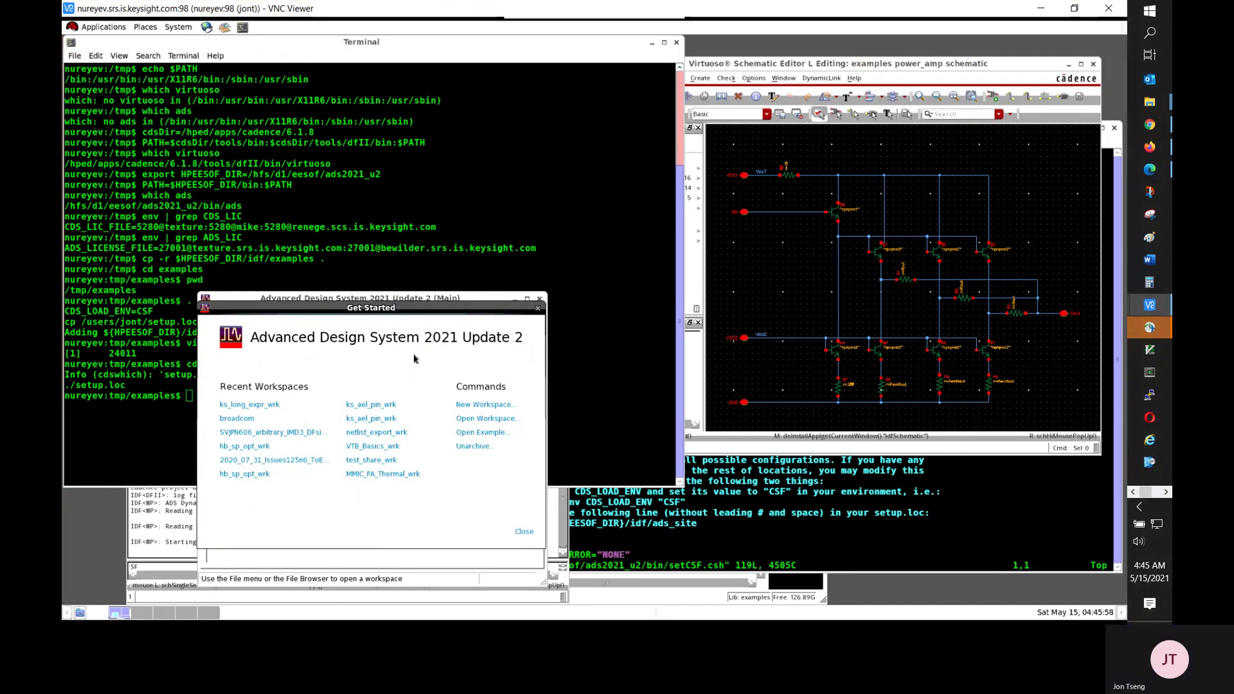
# Step: Dismiss the ADS Get Started window, expand examples_wrk, then raise the terminal and mark the cdsDir and PATH lines
pyautogui.click(526, 534)
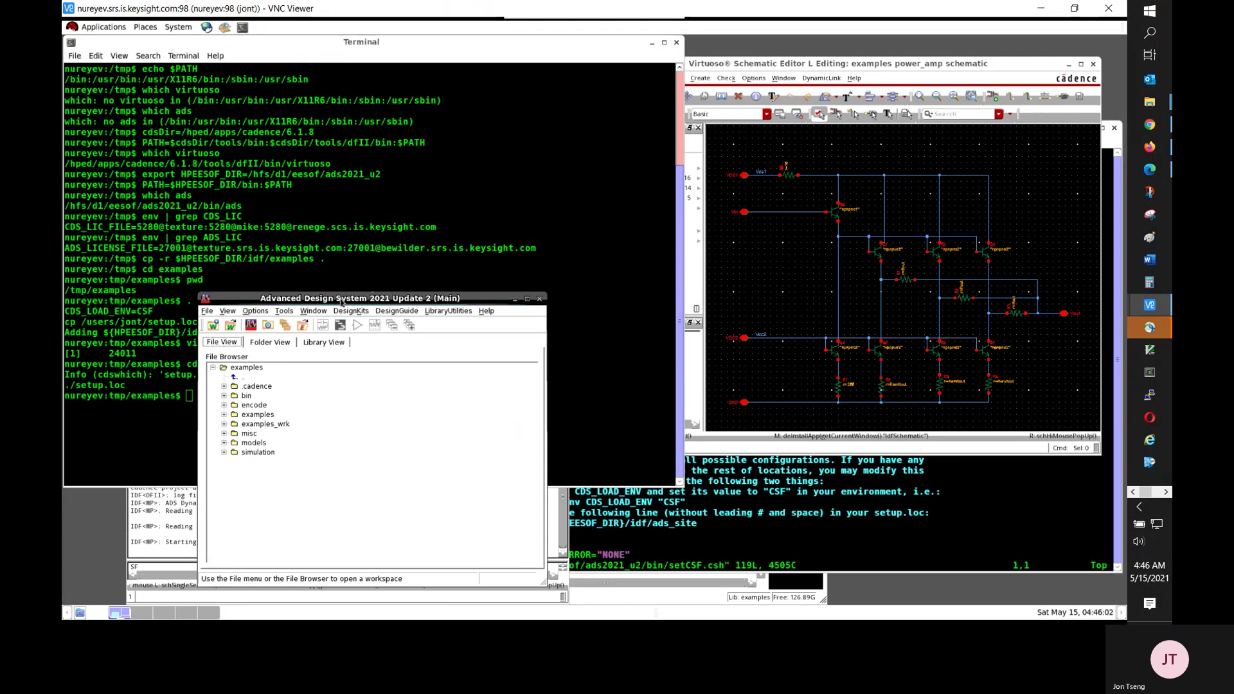
pyautogui.moveTo(343, 301); pyautogui.dragTo(712, 117)
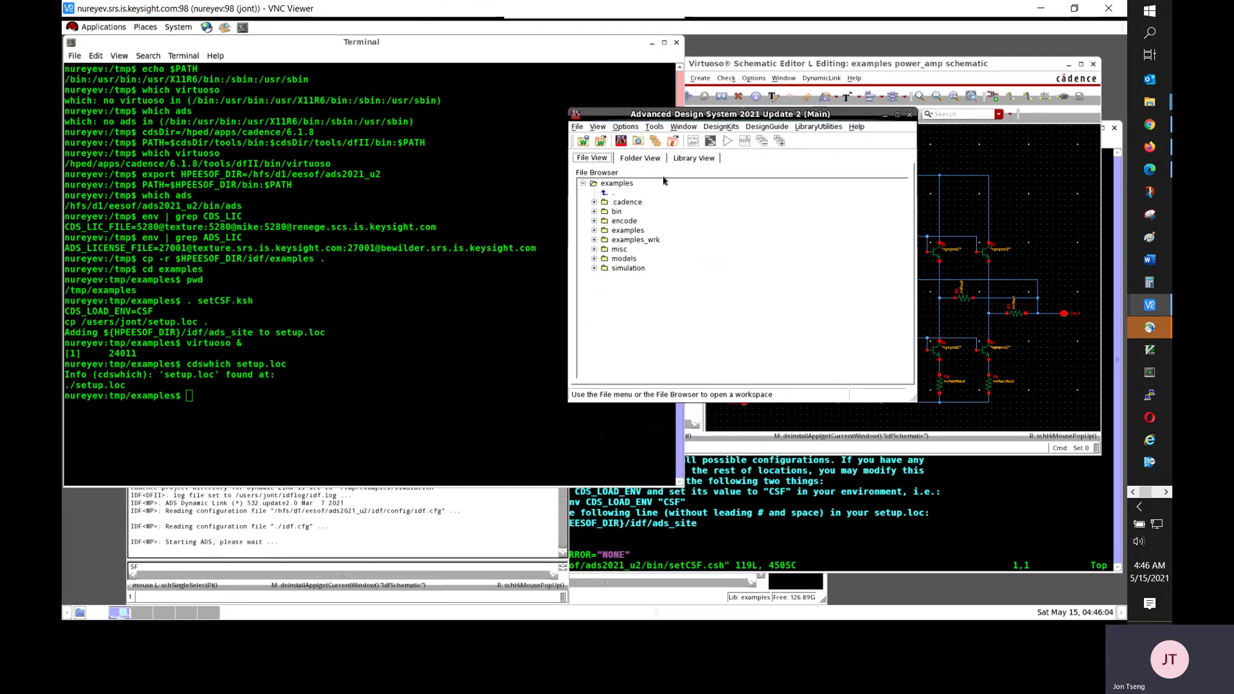
pyautogui.click(594, 240)
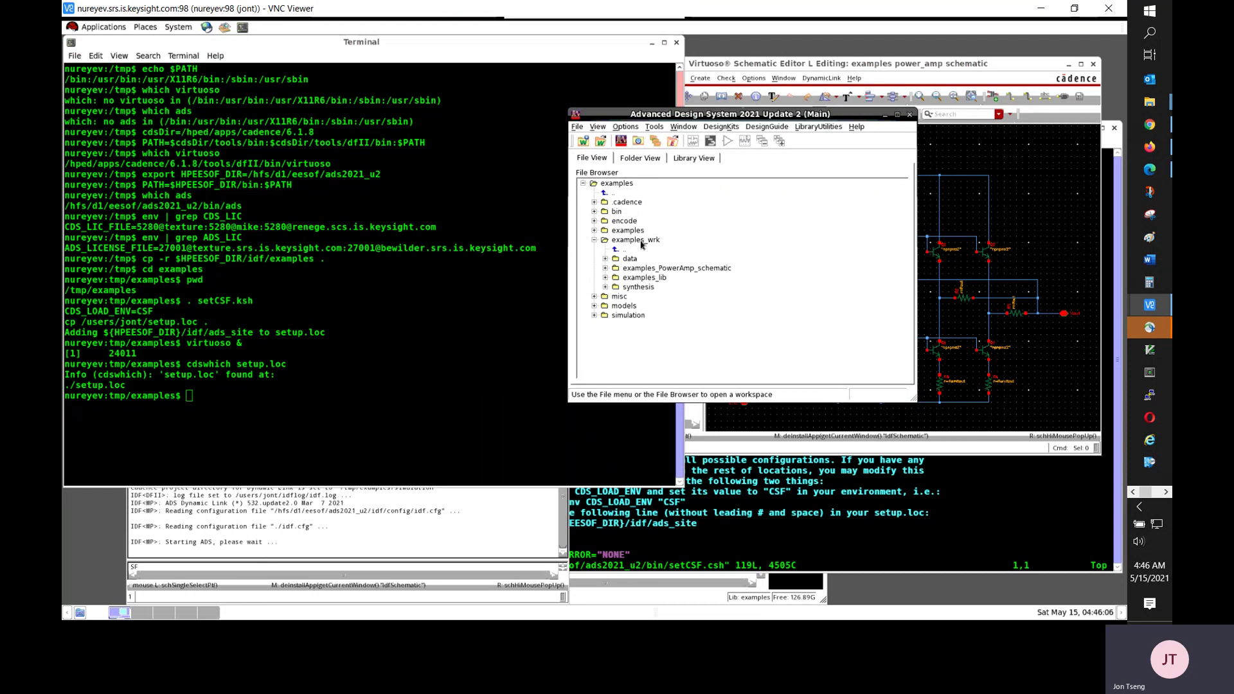
pyautogui.click(580, 128)
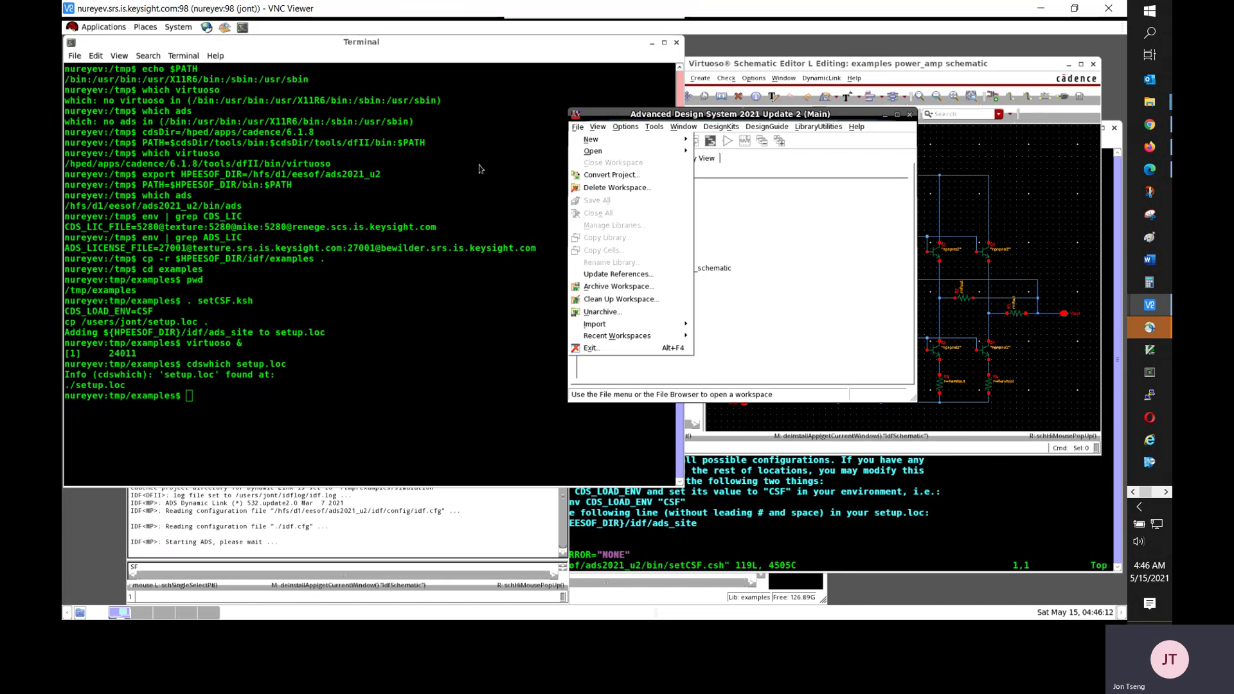
pyautogui.click(469, 181)
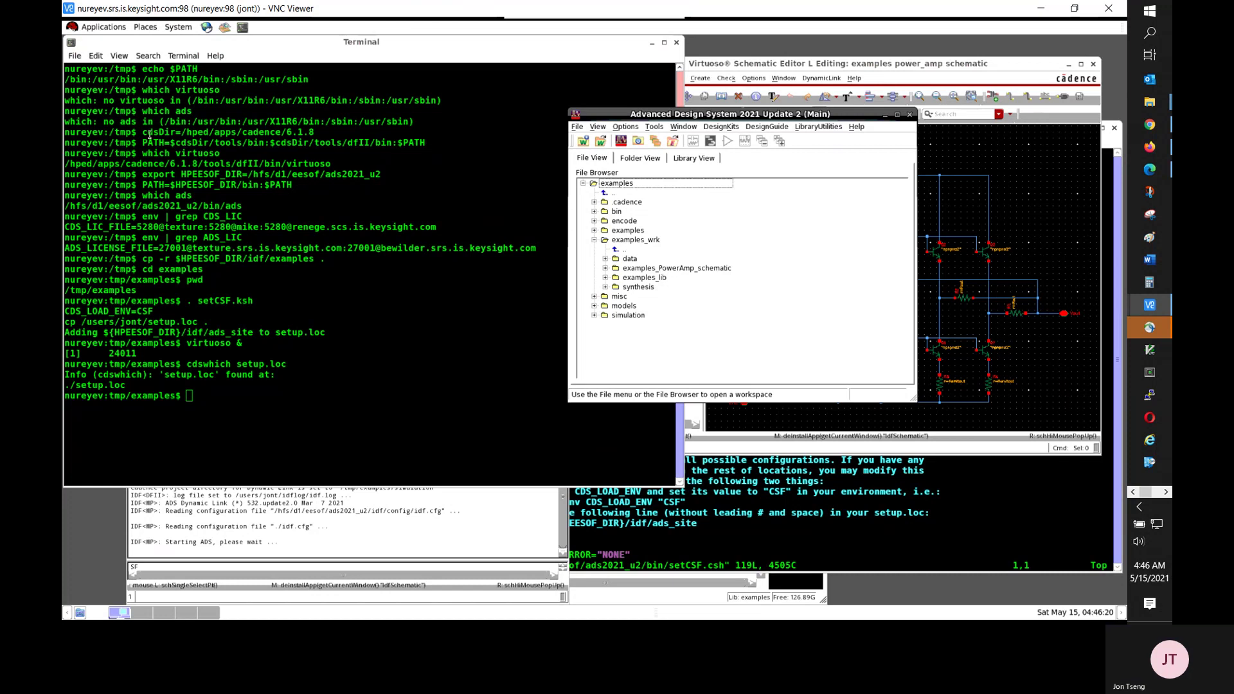
pyautogui.click(161, 130)
pyautogui.moveTo(160, 131); pyautogui.dragTo(419, 144)
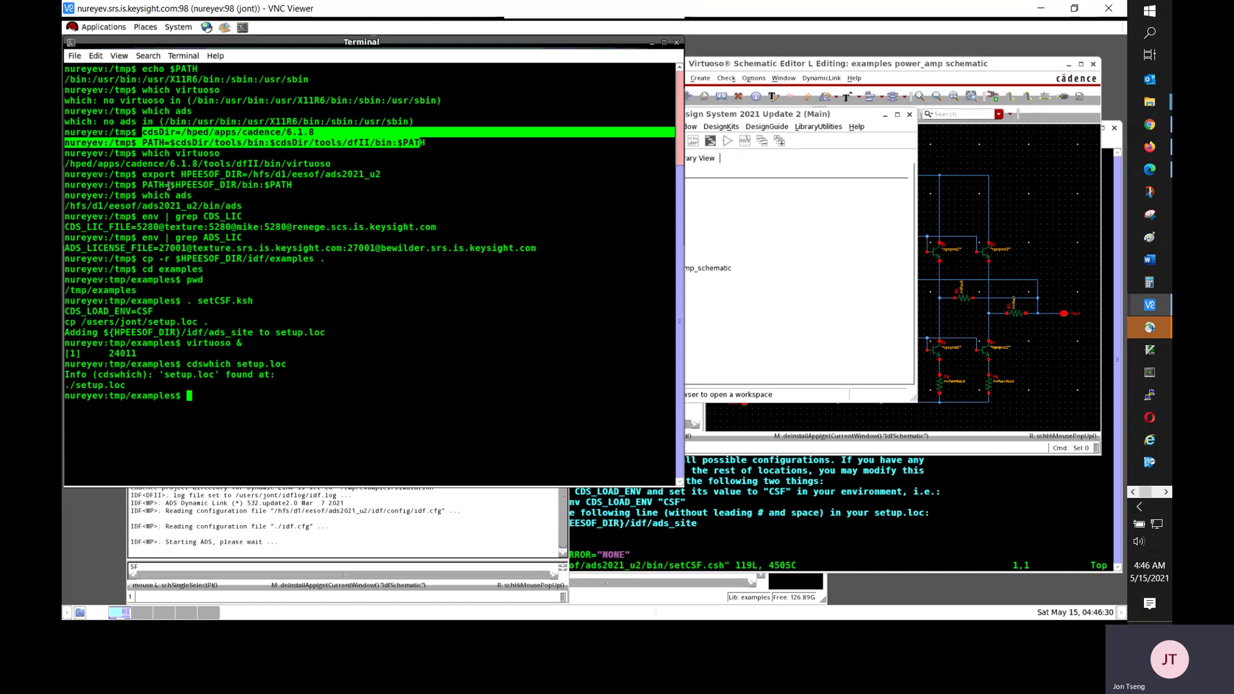
# Step: Highlight the HPEESOF_DIR, CDS_LIC_FILE, ADS_LICENSE_FILE and idf/examples setup lines
pyautogui.moveTo(142, 174); pyautogui.dragTo(293, 185)
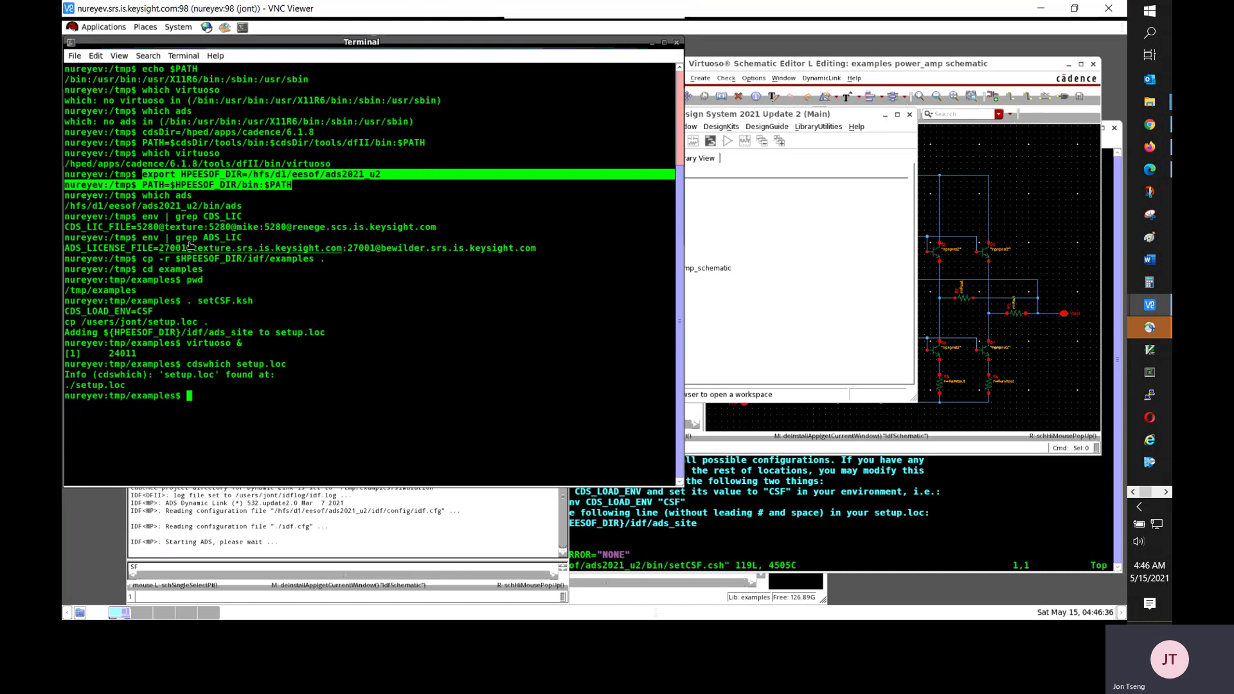
pyautogui.moveTo(70, 226); pyautogui.dragTo(133, 227)
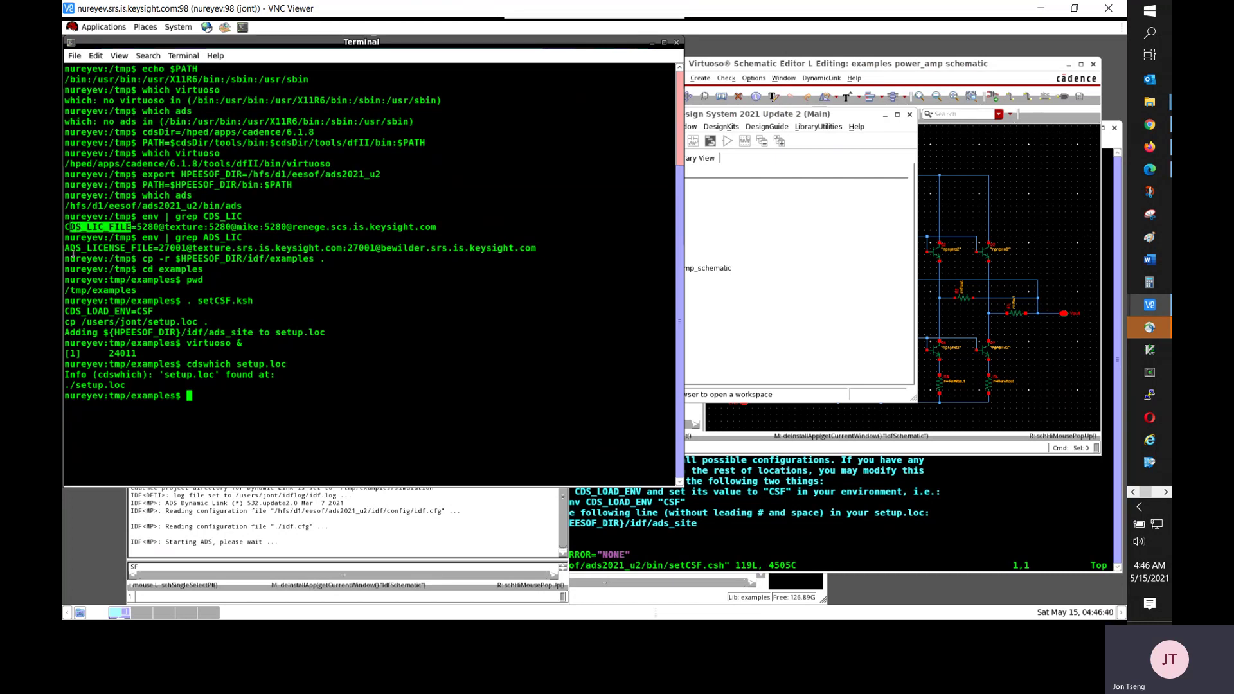
pyautogui.moveTo(64, 248); pyautogui.dragTo(152, 248)
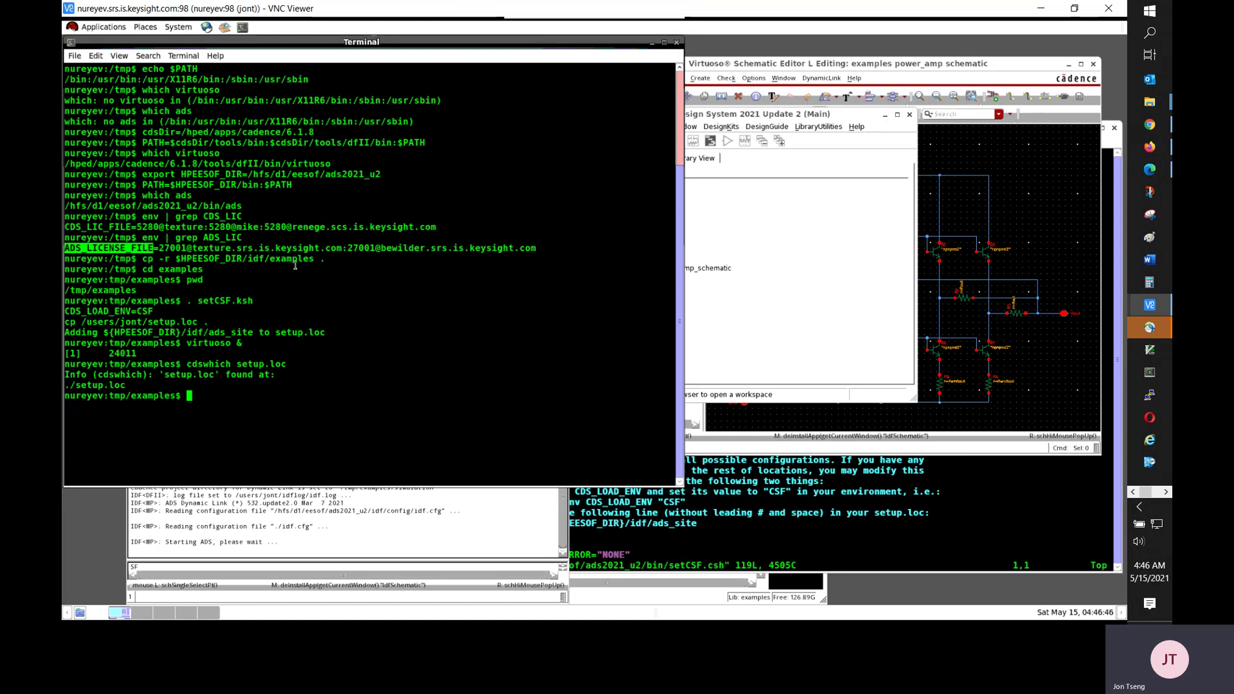
pyautogui.moveTo(314, 259); pyautogui.dragTo(183, 260)
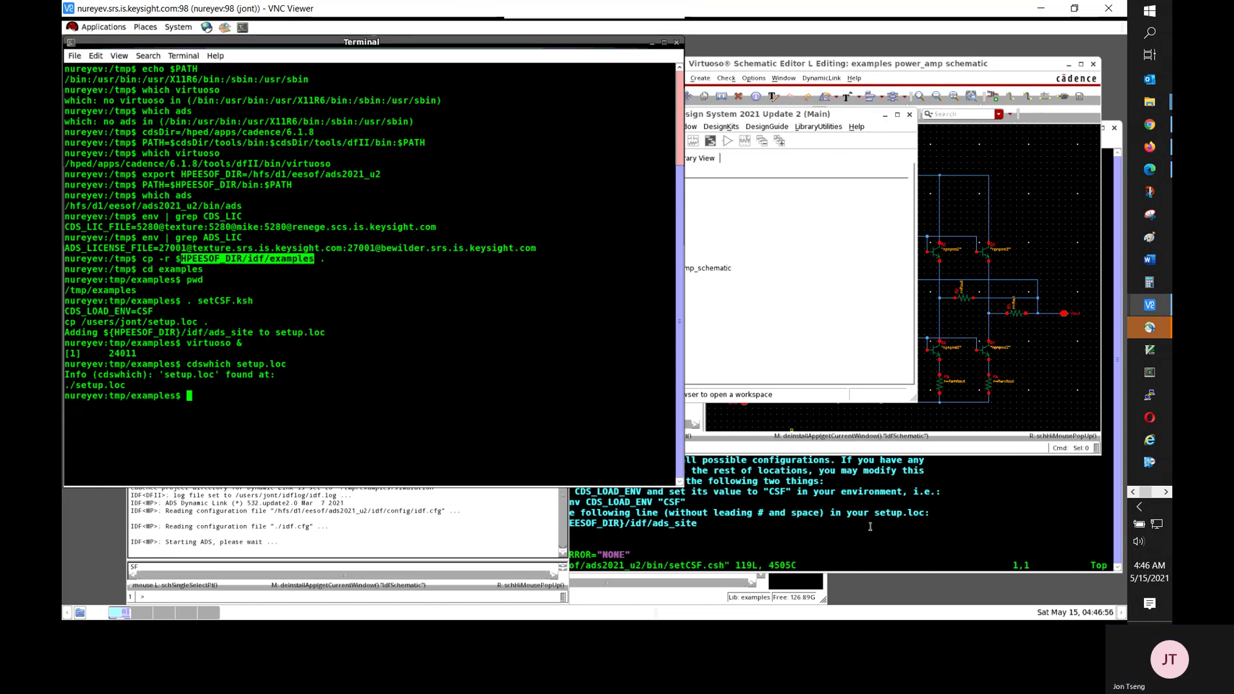
pyautogui.click(508, 346)
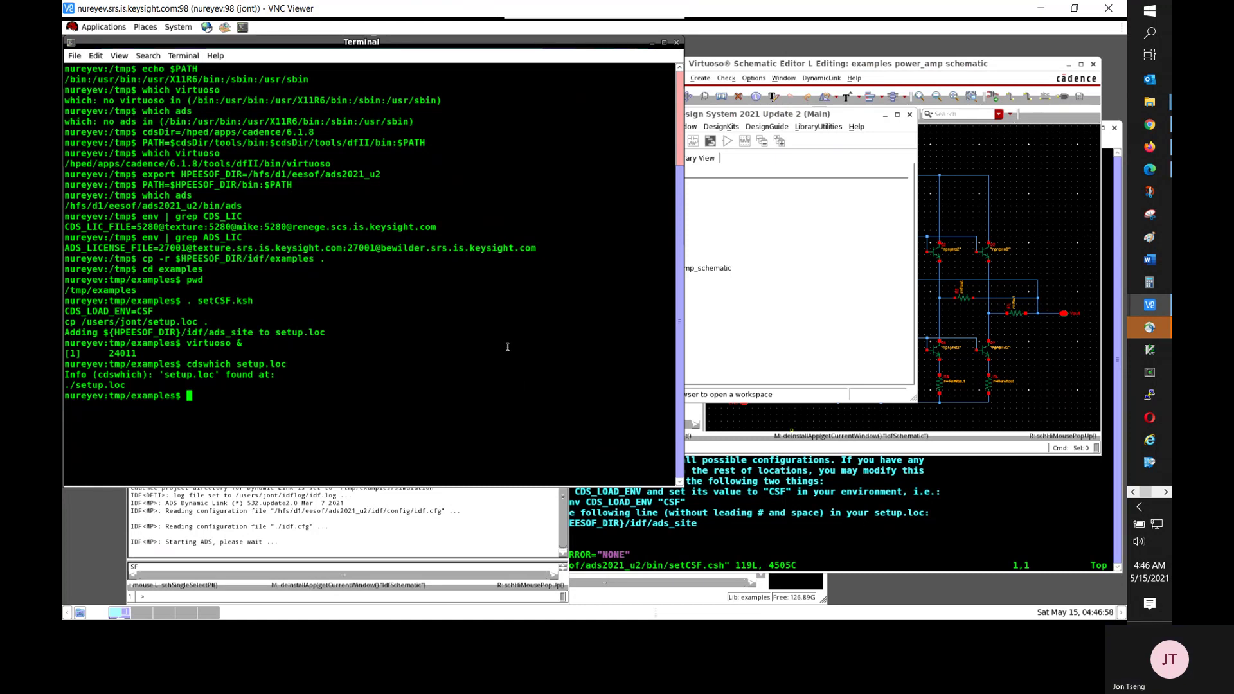
# Step: Run 'ls -l .cdsinit', mark the file name, and briefly check the Virtuoso log and schematic windows
pyautogui.write('ls -l .cdsinit')
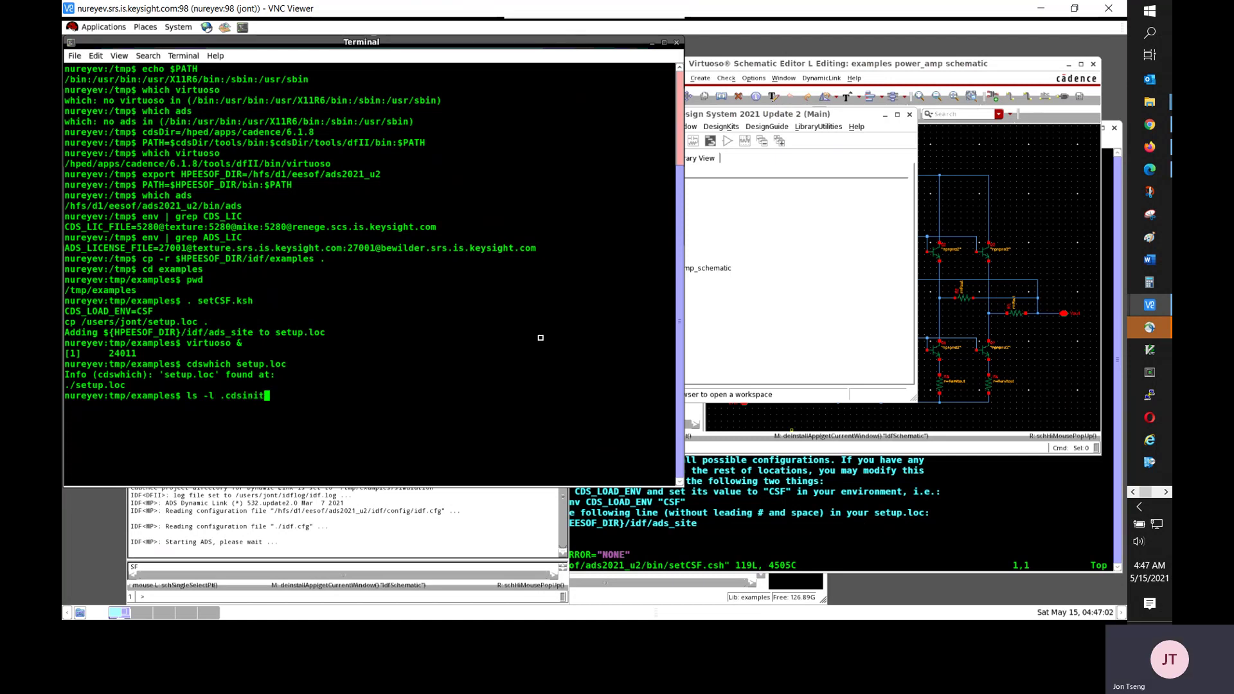
pyautogui.press('Return')
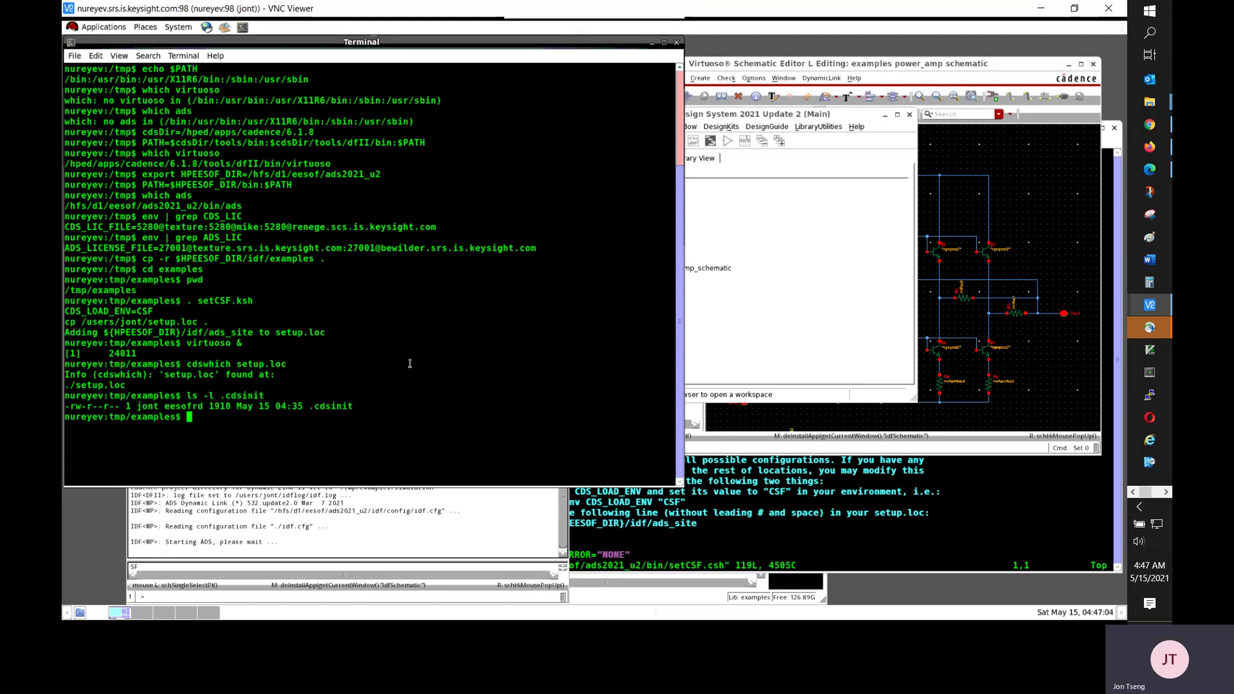
pyautogui.moveTo(314, 409); pyautogui.dragTo(353, 408)
pyautogui.click(439, 577)
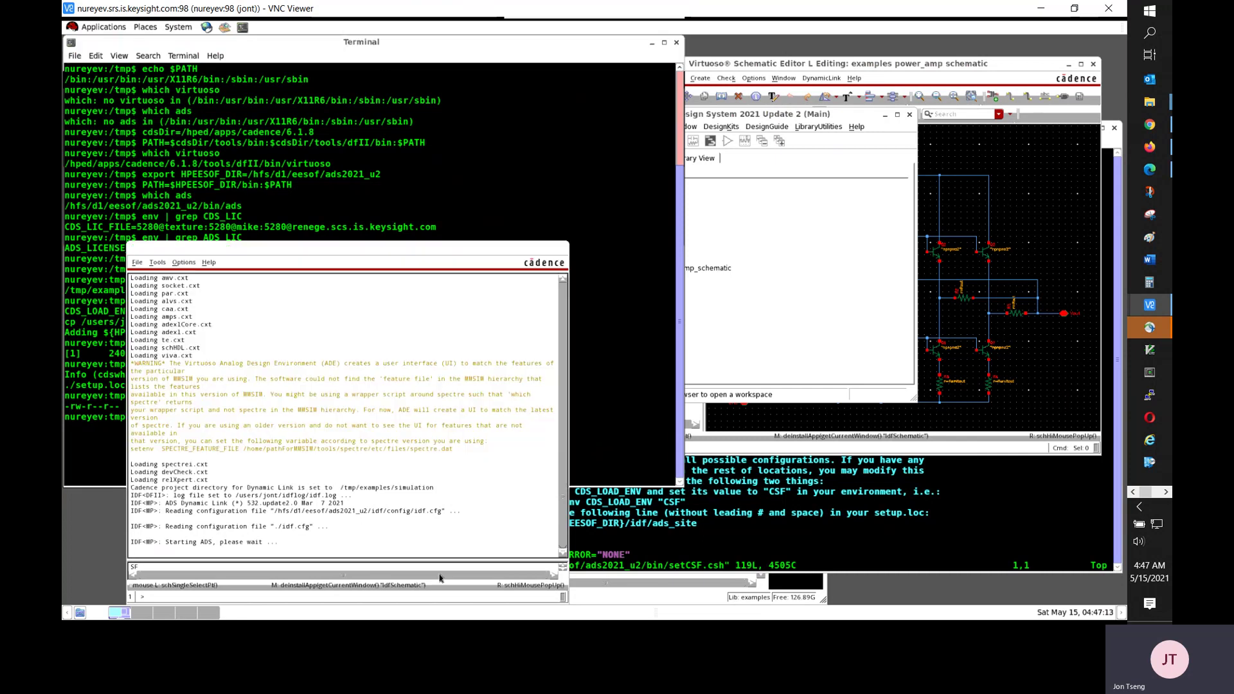
pyautogui.click(860, 68)
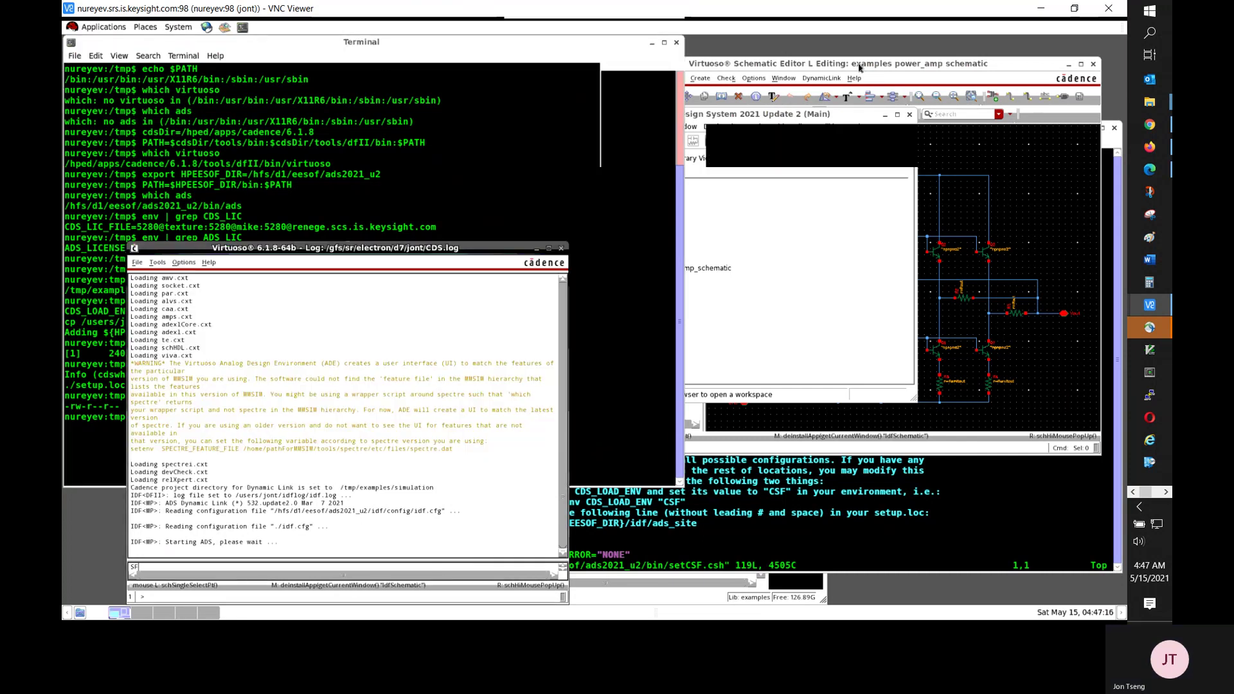
pyautogui.click(508, 125)
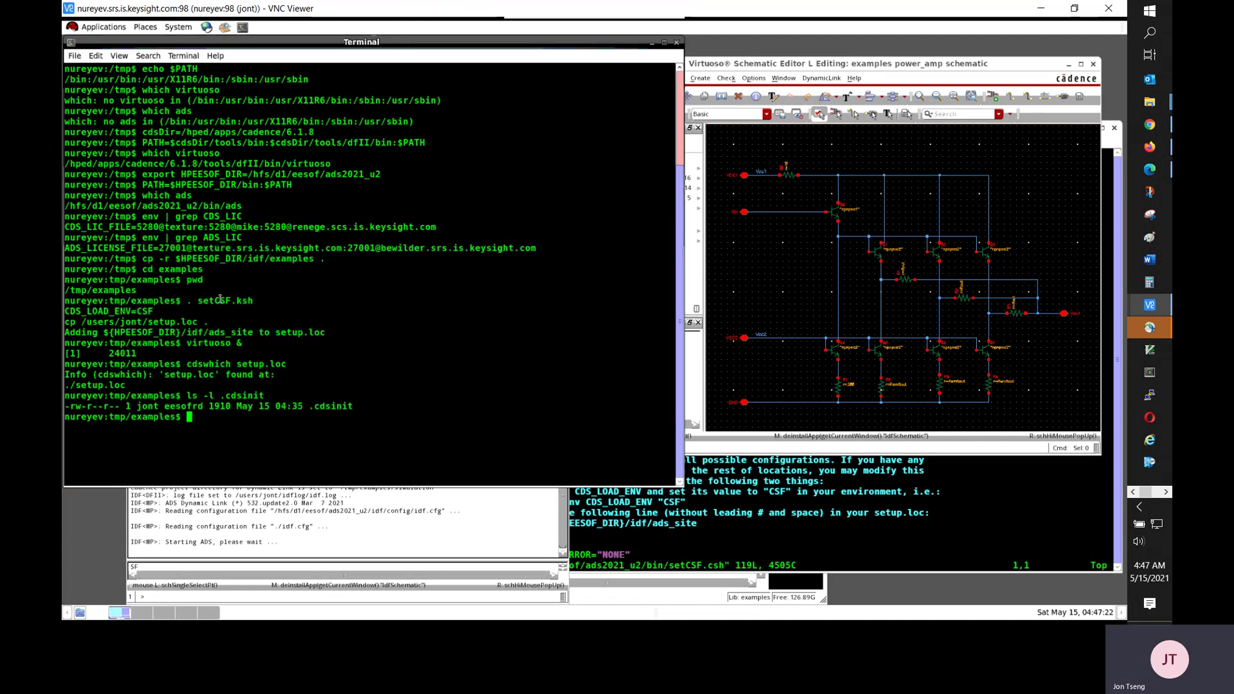
# Step: Highlight the CDS_LOAD_ENV=CSF output from setCSF.ksh
pyautogui.moveTo(214, 301); pyautogui.dragTo(236, 301)
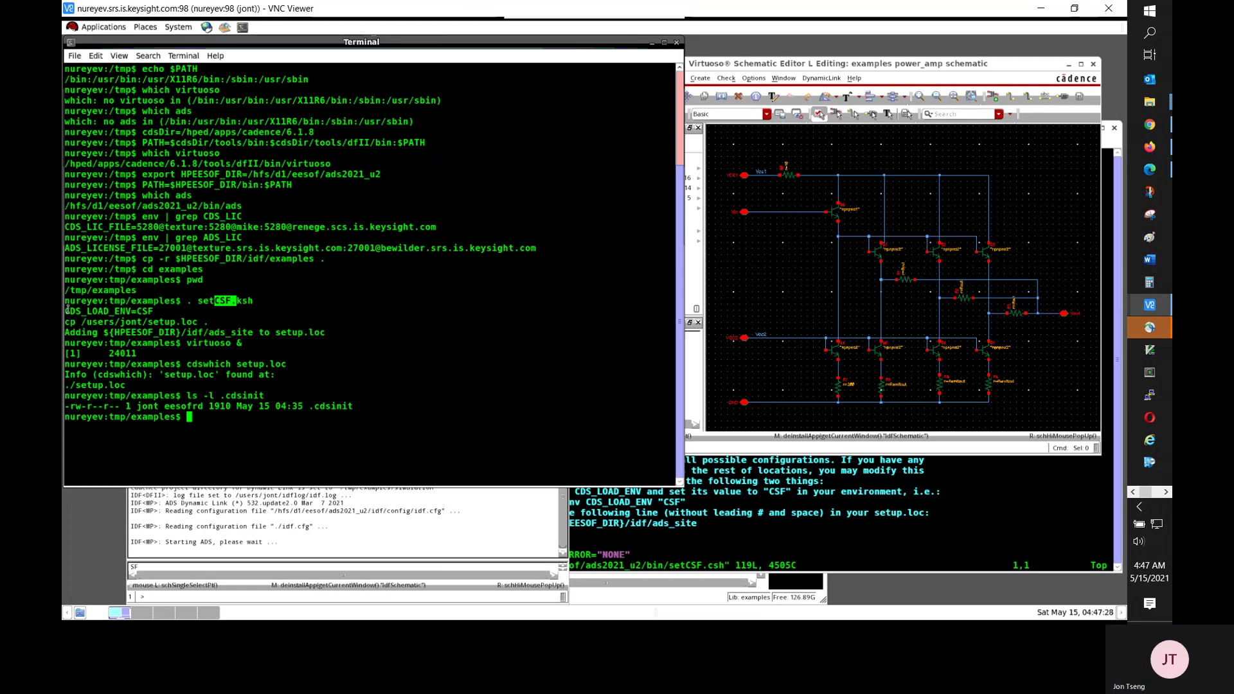
pyautogui.moveTo(64, 311); pyautogui.dragTo(149, 314)
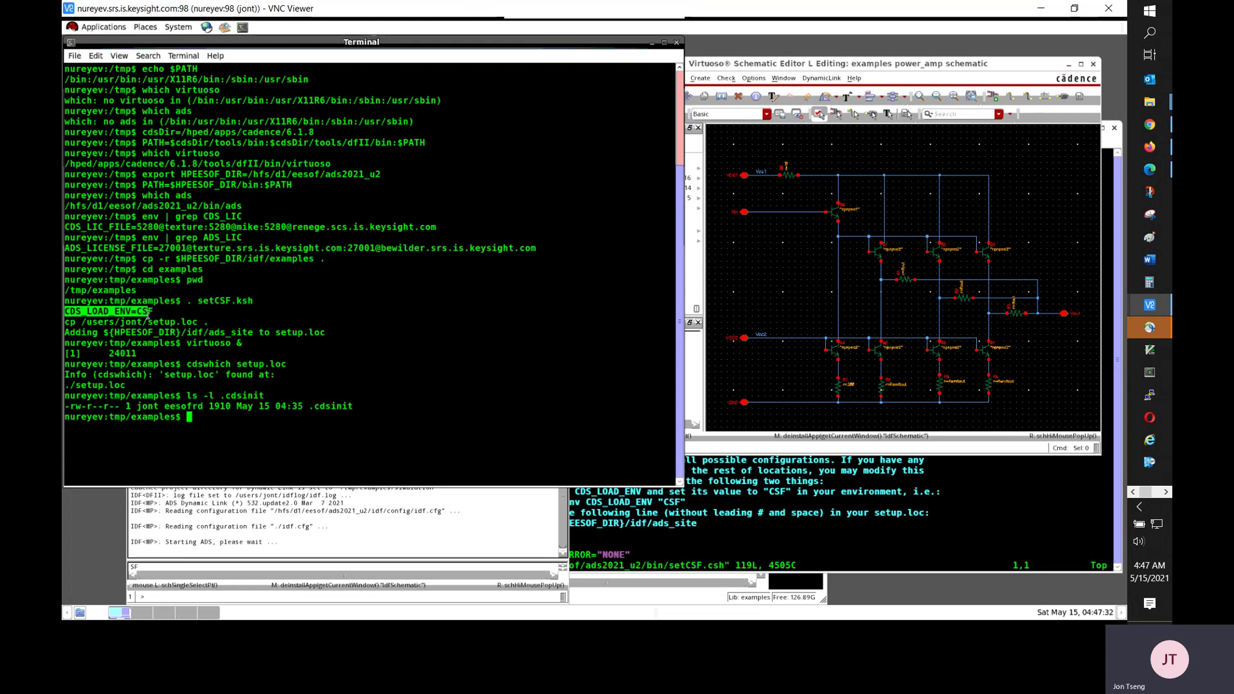
pyautogui.moveTo(148, 313); pyautogui.dragTo(155, 315)
pyautogui.click(837, 544)
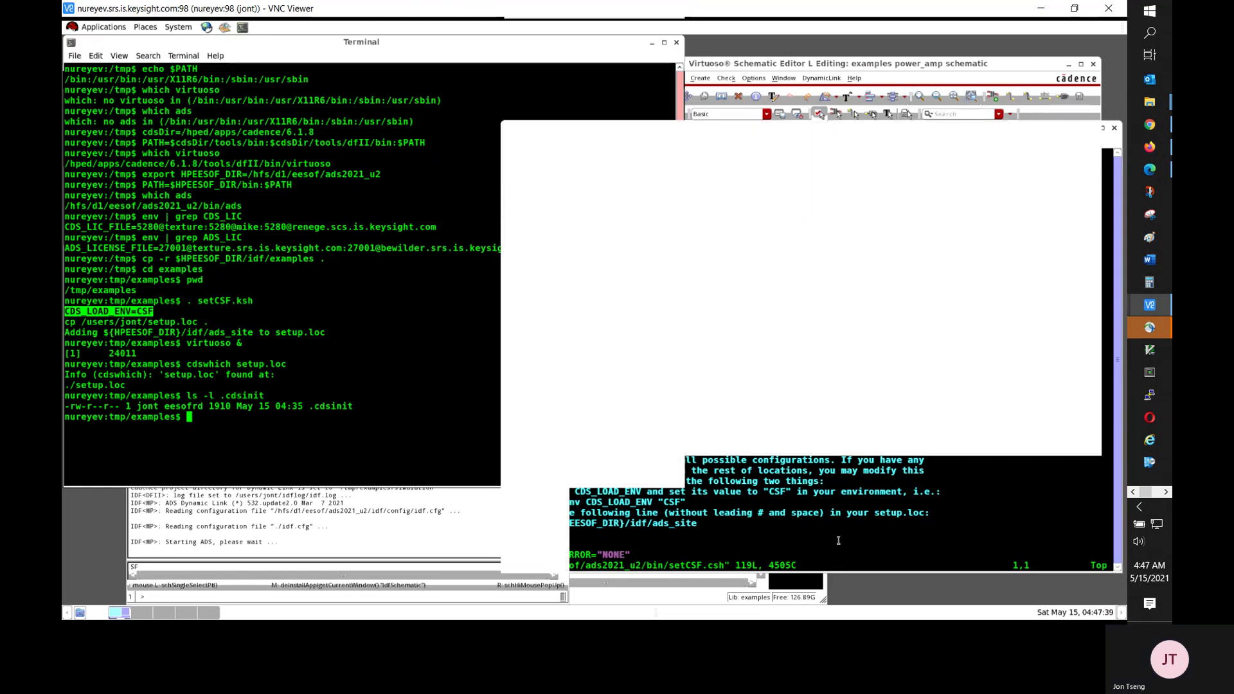
# Step: Quit the setCSF.csh viewer, run 'cat setup.loc', and mark its ${HPEESOF_DIR}/idf/ads_site entry
pyautogui.write(':q')
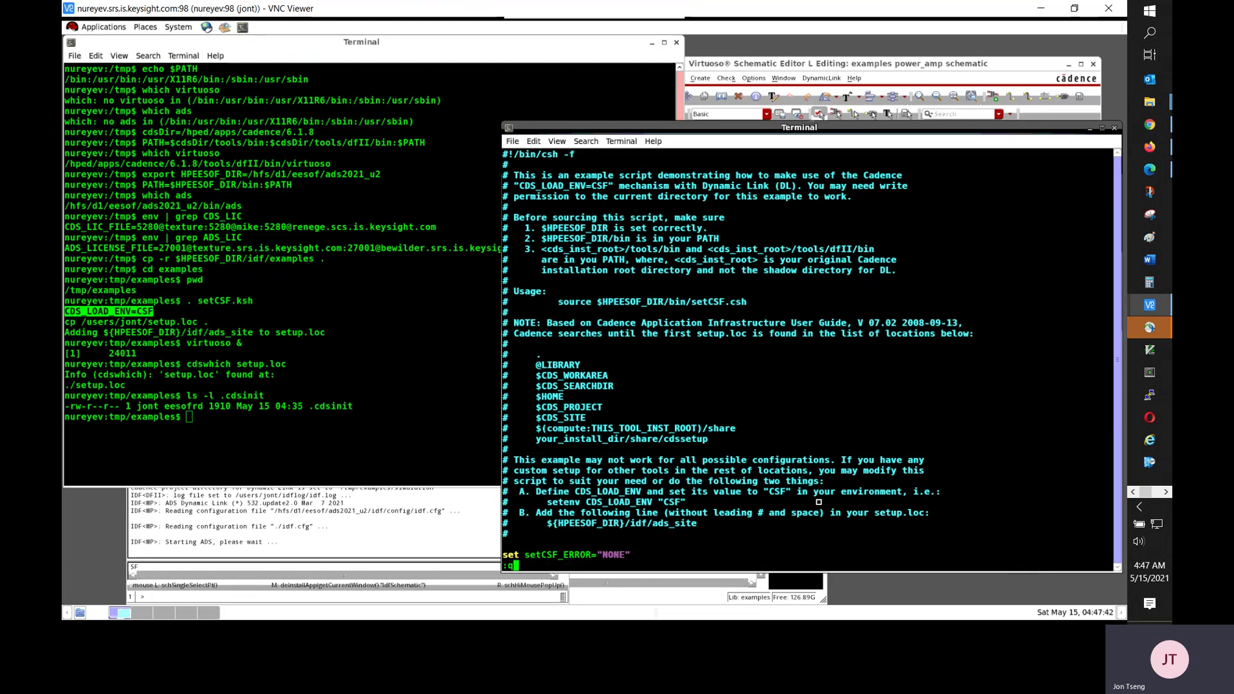
pyautogui.press('Return')
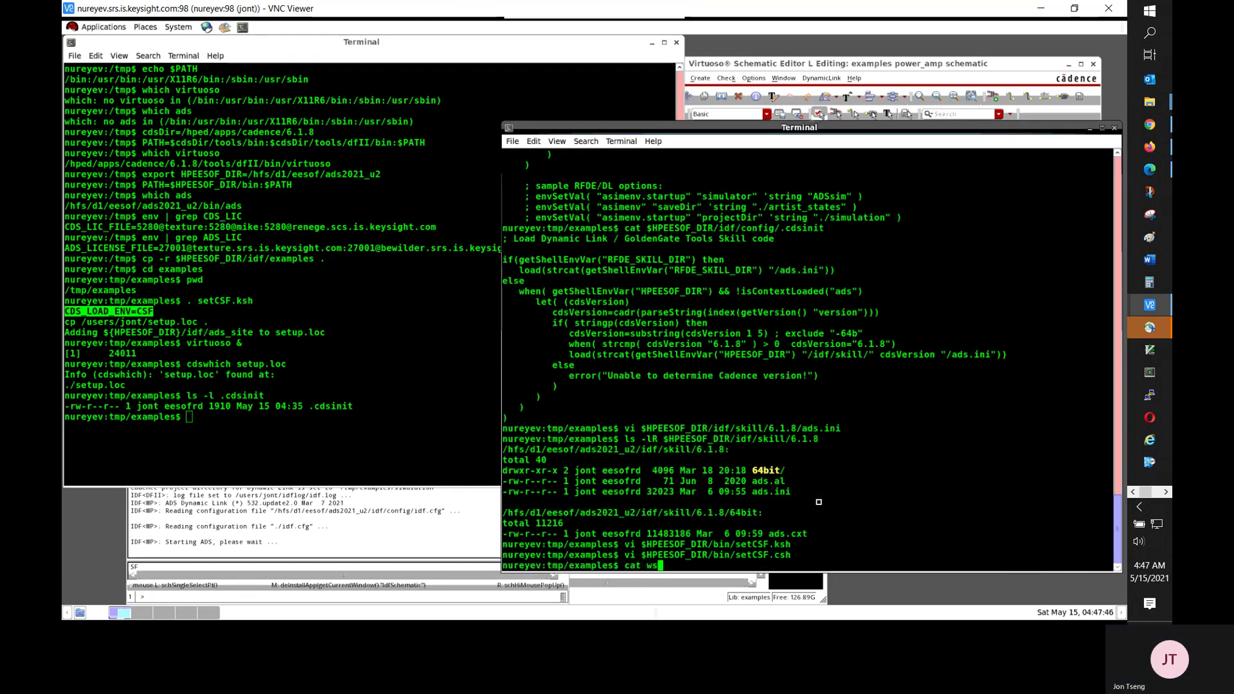
pyautogui.write('set')
pyautogui.press('BackSpace')
pyautogui.press('BackSpace')
pyautogui.press('BackSpace')
pyautogui.press('BackSpace')
pyautogui.write('cat setup.loc')
pyautogui.press('Return')
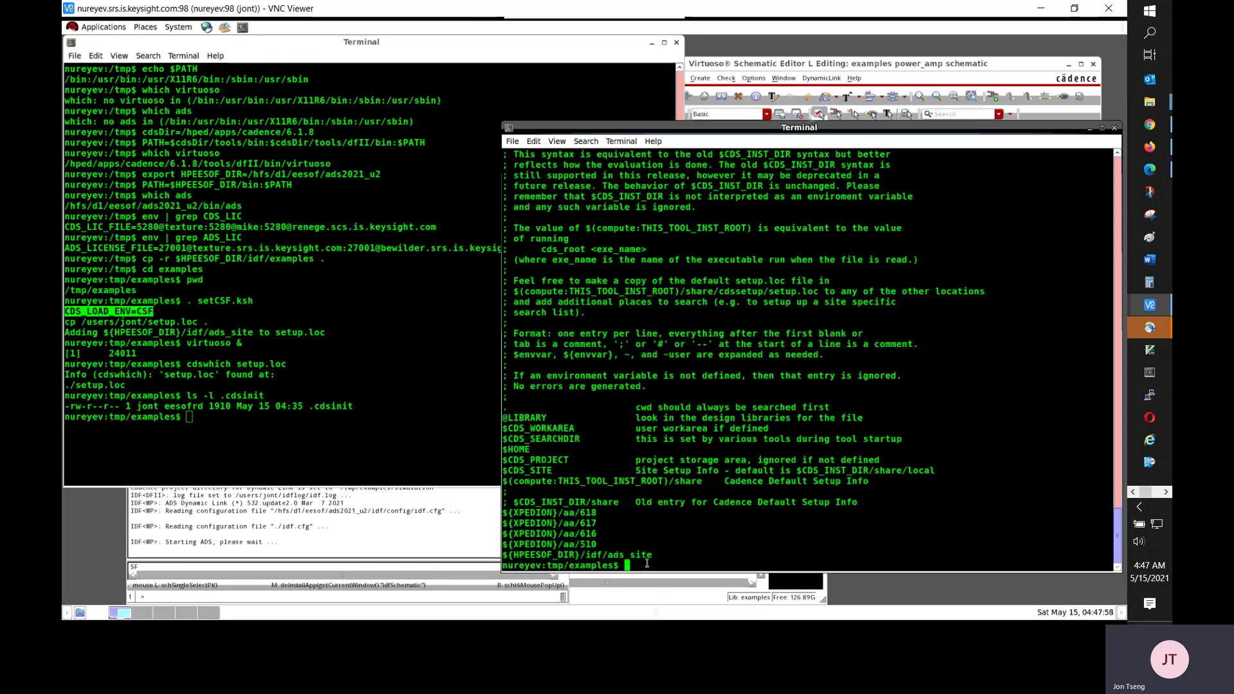
pyautogui.moveTo(659, 557); pyautogui.dragTo(505, 556)
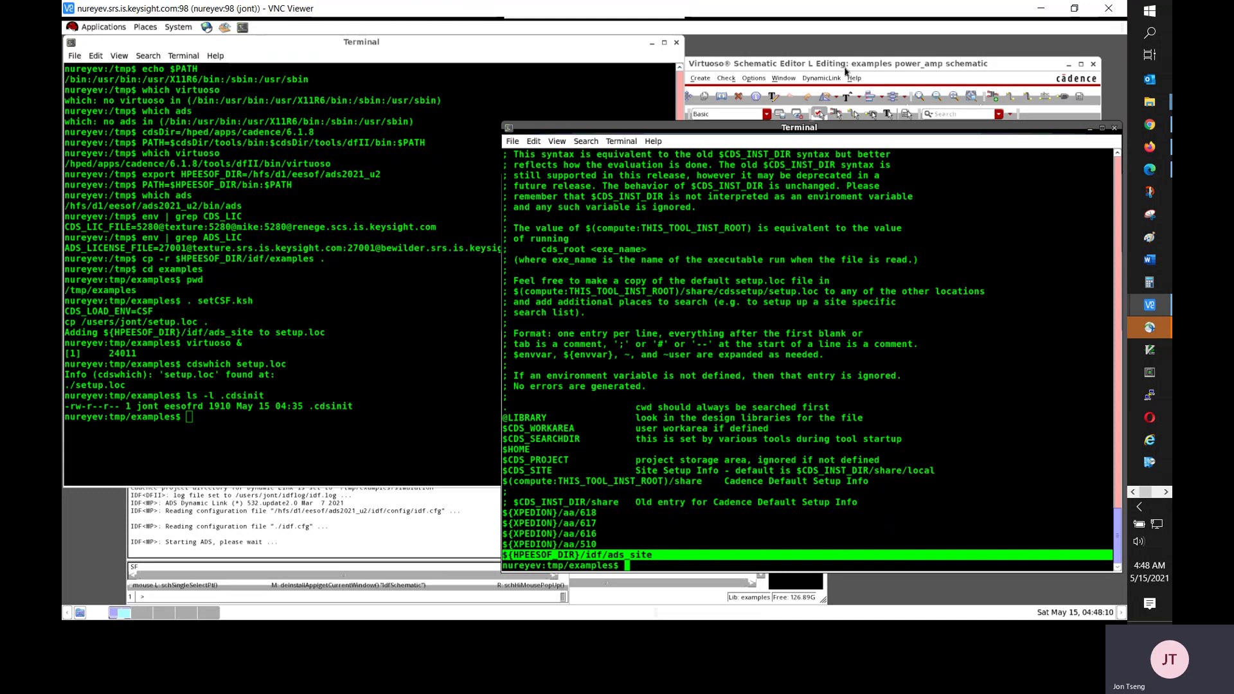
# Step: Bring the Virtuoso power_amp schematic to the front and show the Launch menu's DynamicLink entries
pyautogui.hotkey('alt', 'Tab')
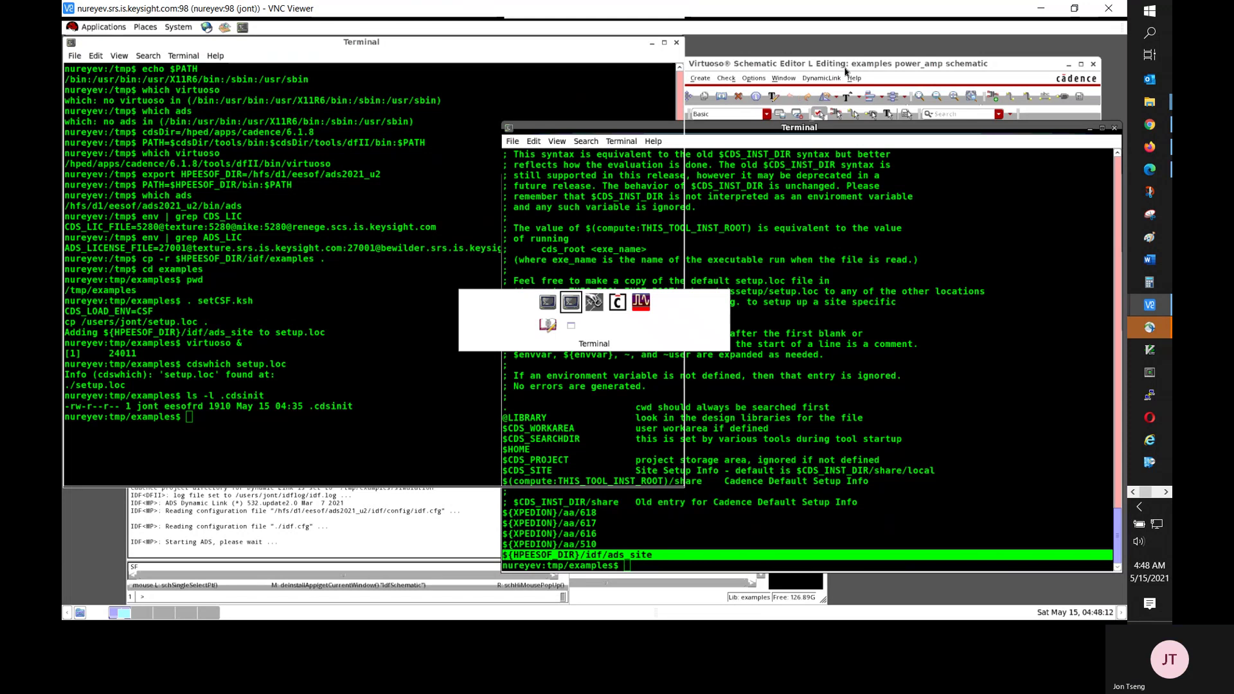
pyautogui.hotkey('alt', 'Tab')
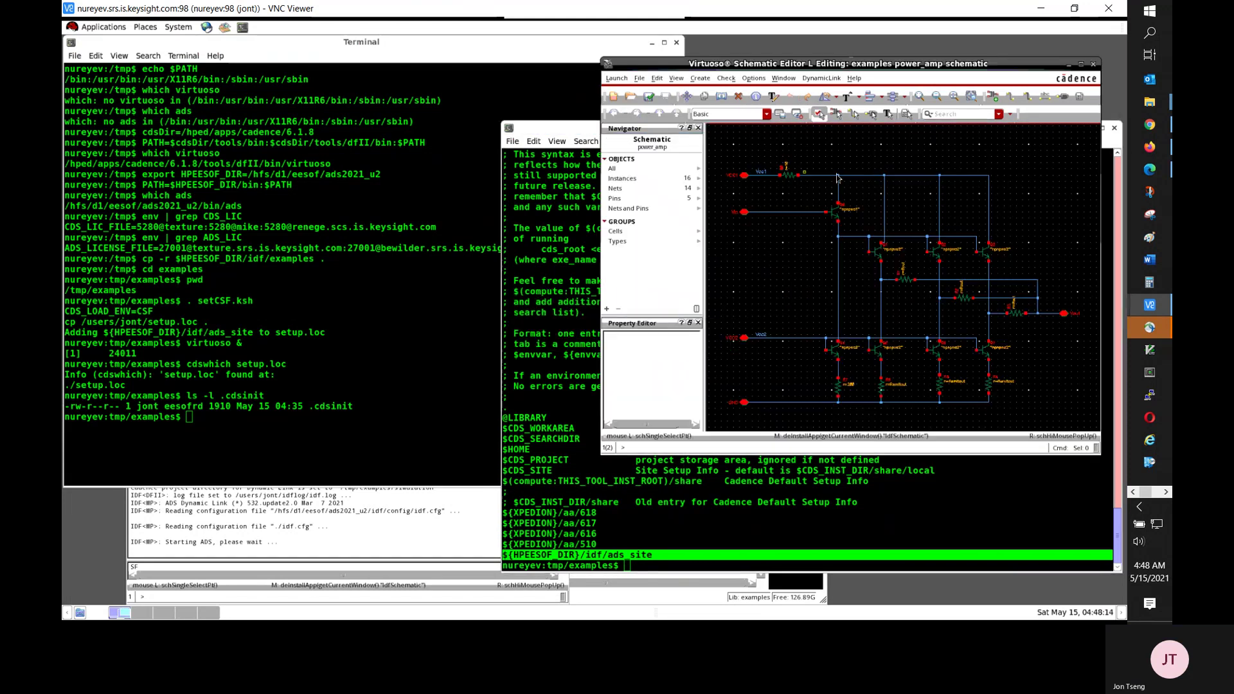
pyautogui.click(617, 78)
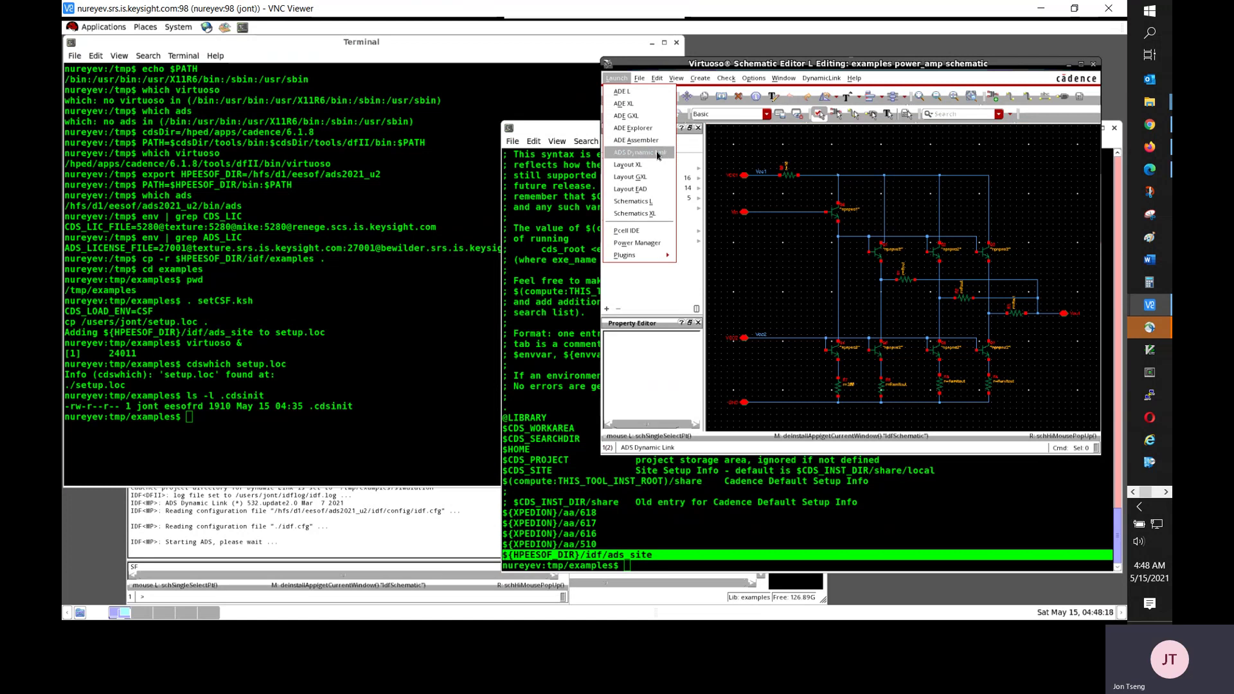
pyautogui.click(822, 79)
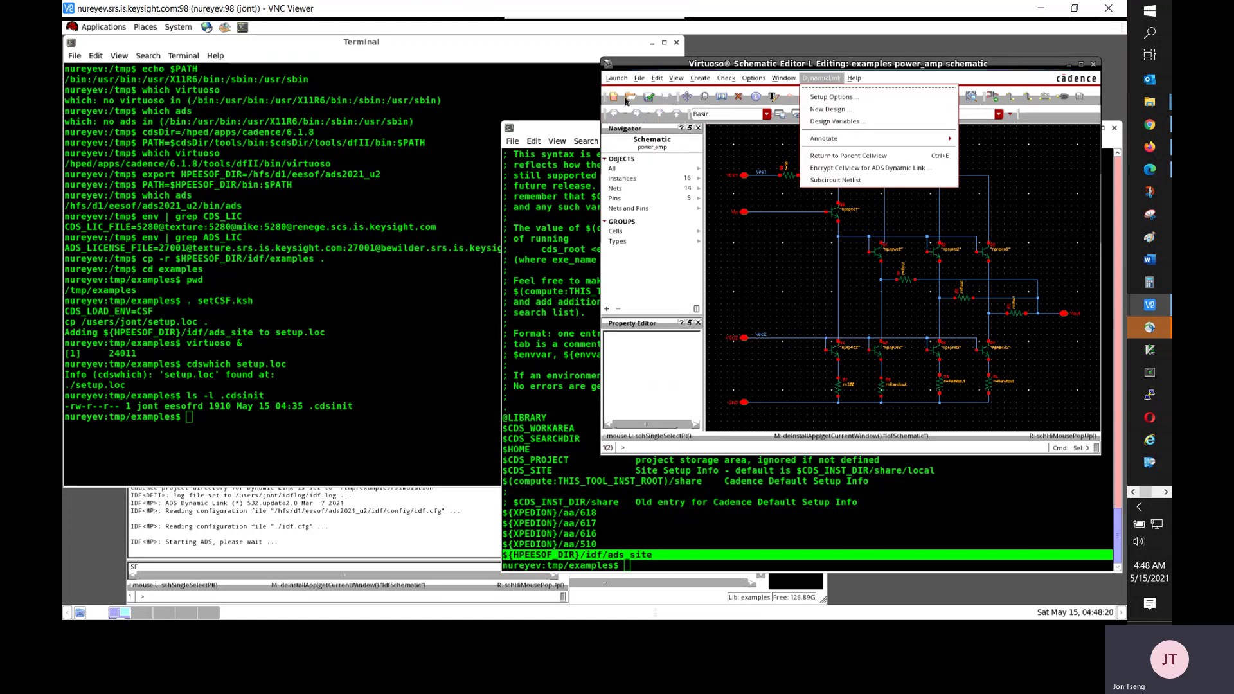
pyautogui.moveTo(640, 78)
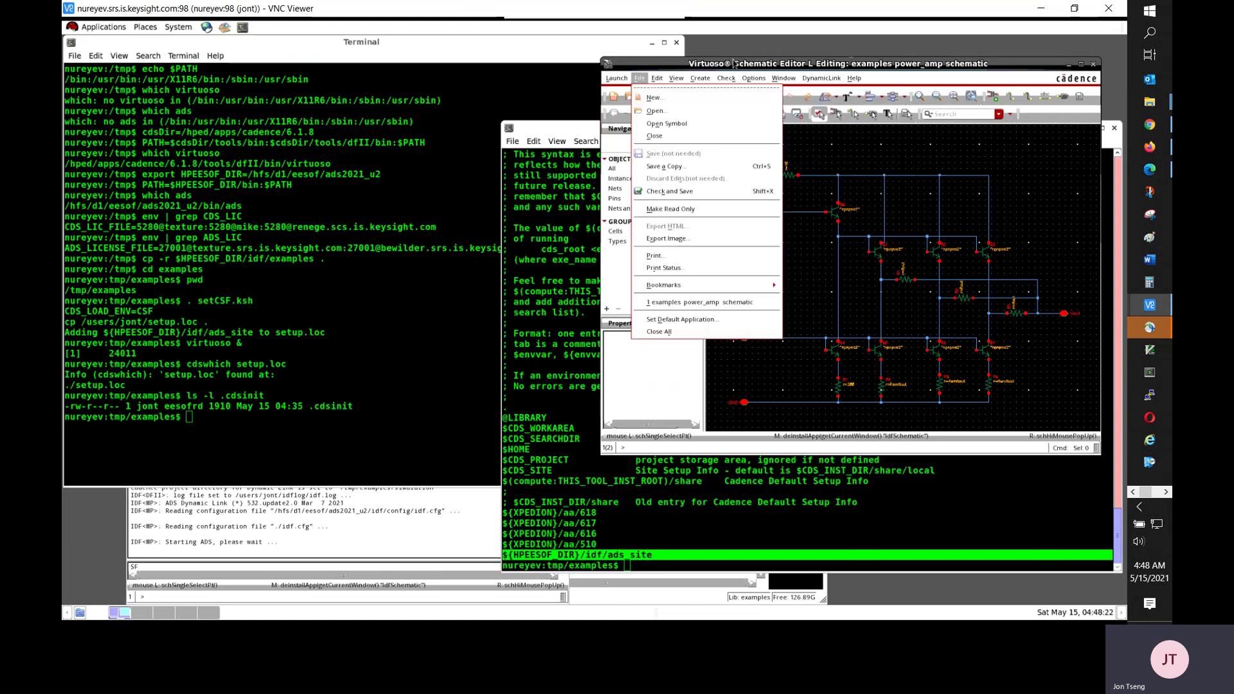
pyautogui.moveTo(820, 79)
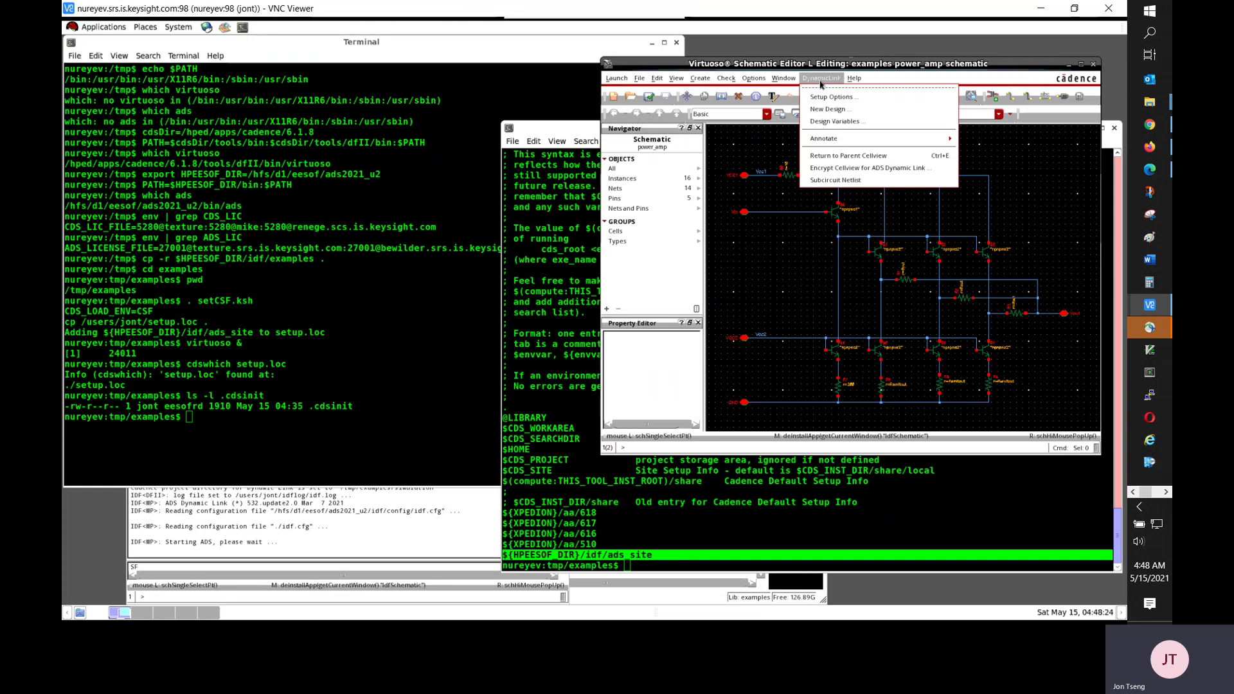